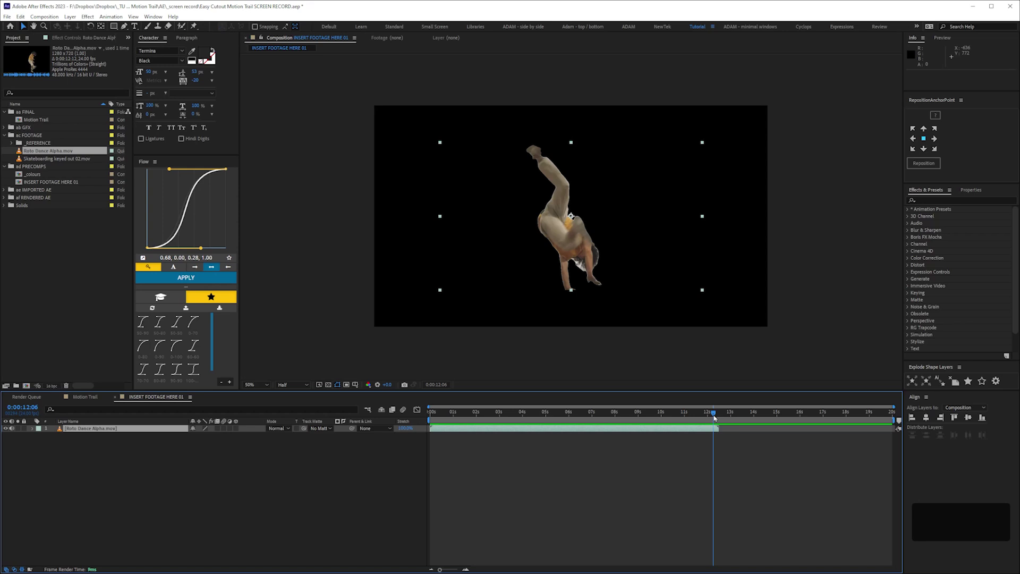
Add the INSERT FOOTAGE HERE 01 precomp to the Motion Trail composition and enable time remapping with a hold keyframe at the start.
double_click(37, 120)
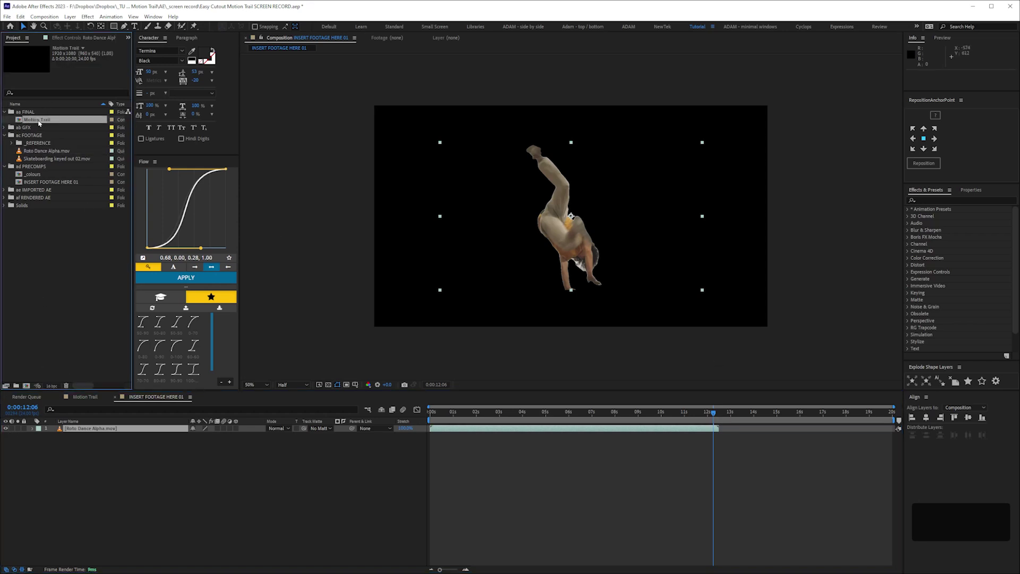
drag(50, 182, 127, 459)
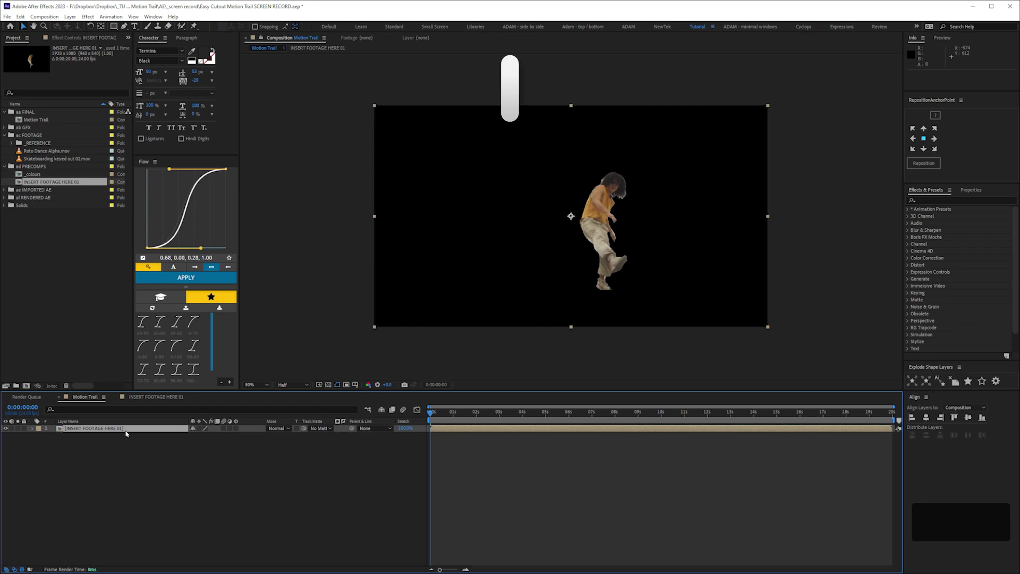
key(ctrl+alt+t)
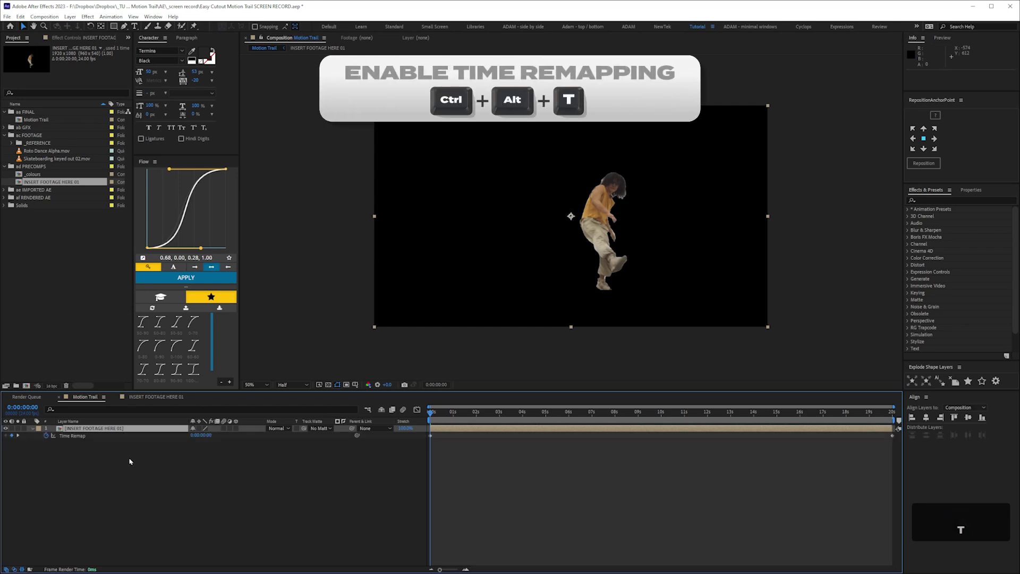
ctrl+alt+click(431, 436)
click(268, 491)
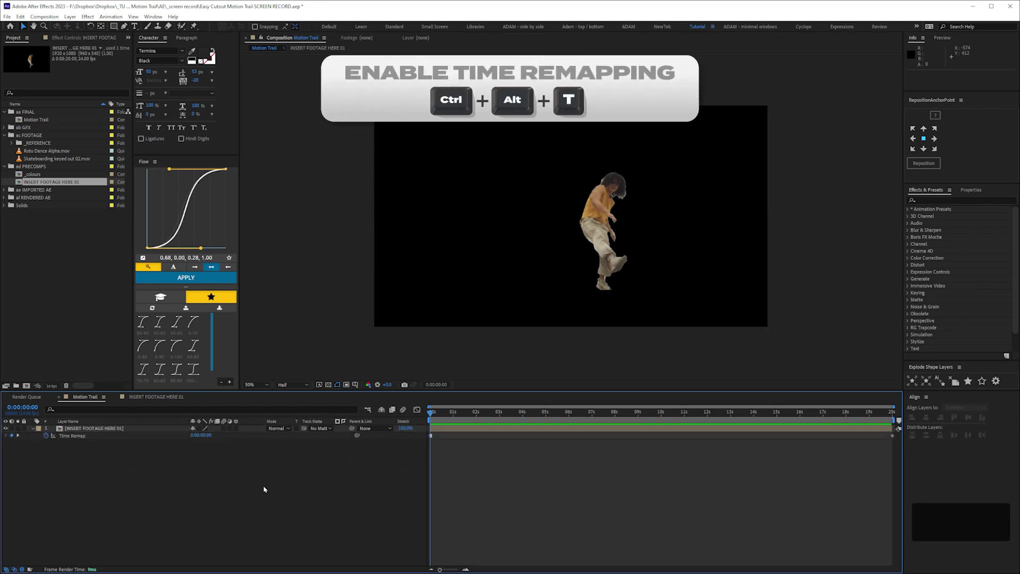
Rename the precomp layer in the Motion Trail composition as "footage, 01".
click(103, 428)
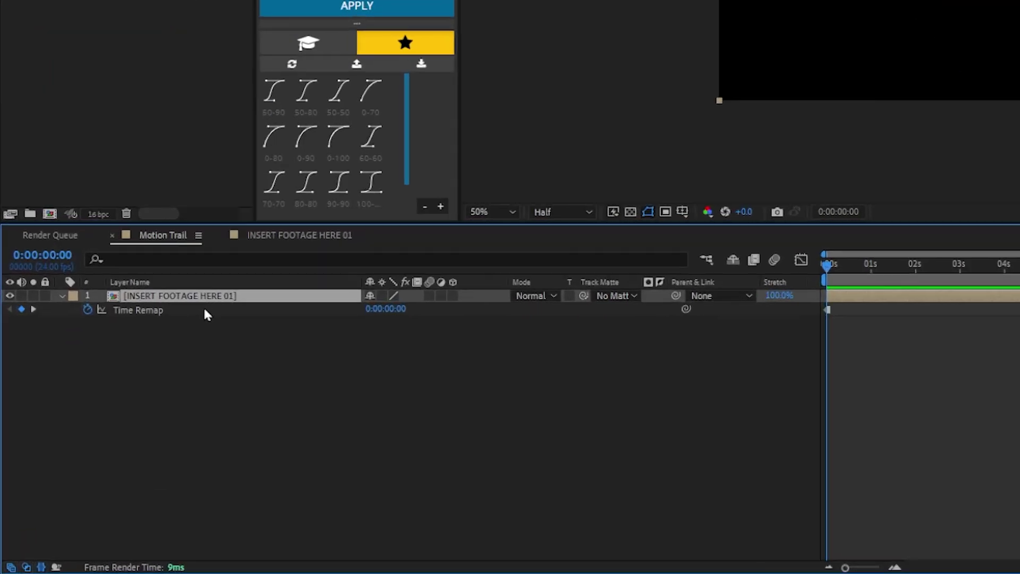
key(Return)
text(foota)
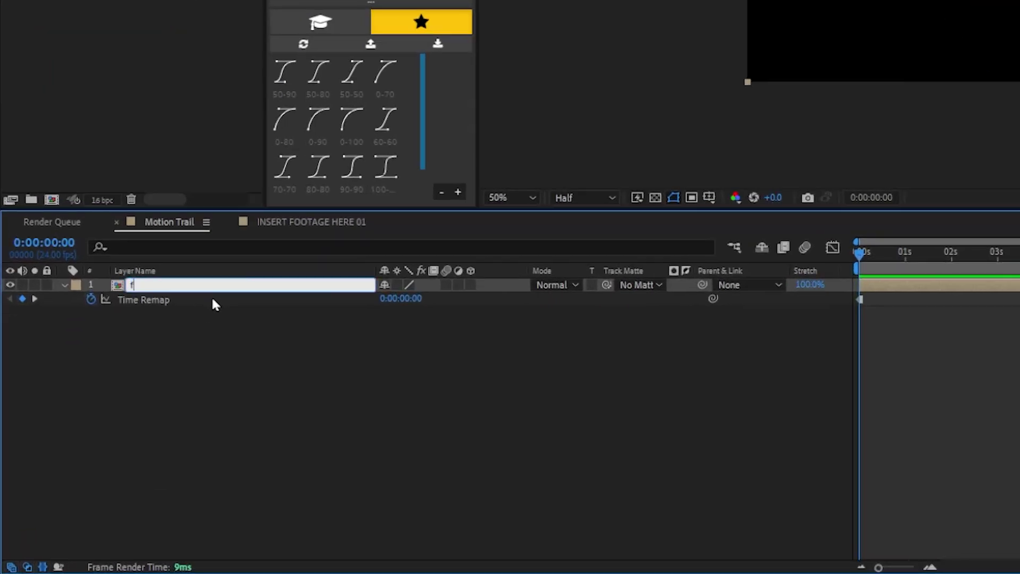
text(ge, 01)
key(Return)
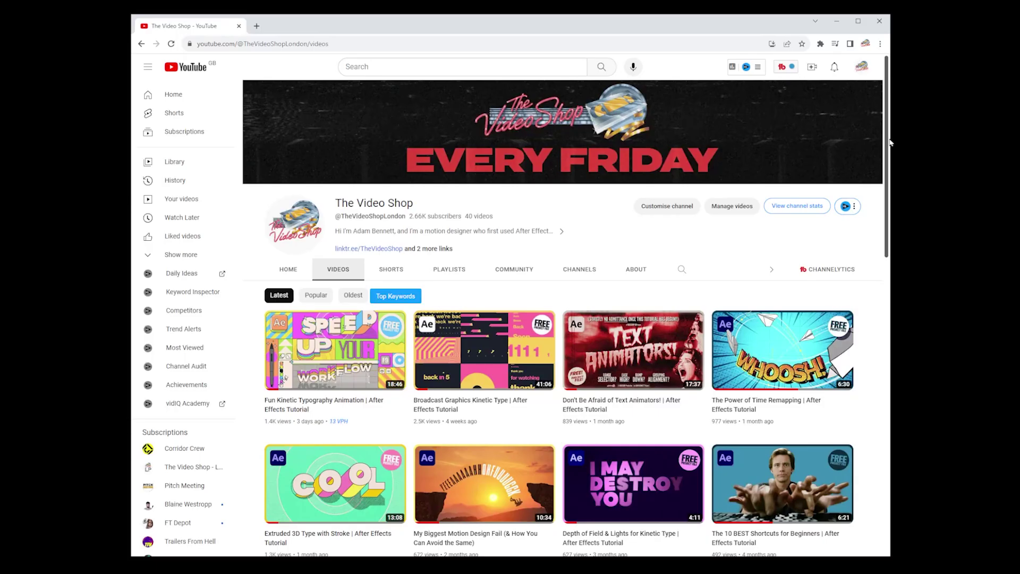
drag(891, 141, 890, 375)
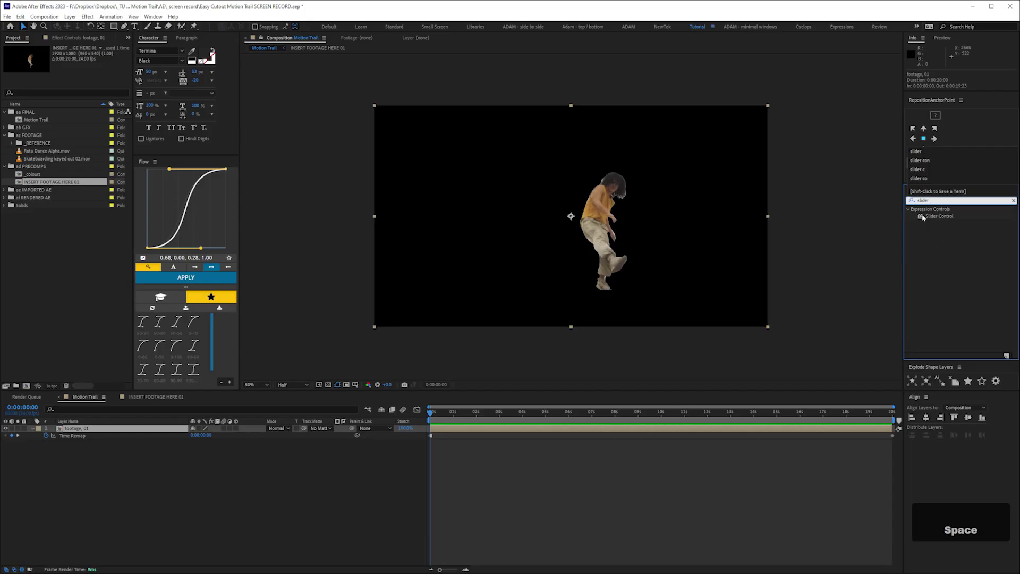
Add a Slider Control to the footage, 01 layer and paste the slider expression n = thisLayer.name.split(","); n[1].
double_click(923, 217)
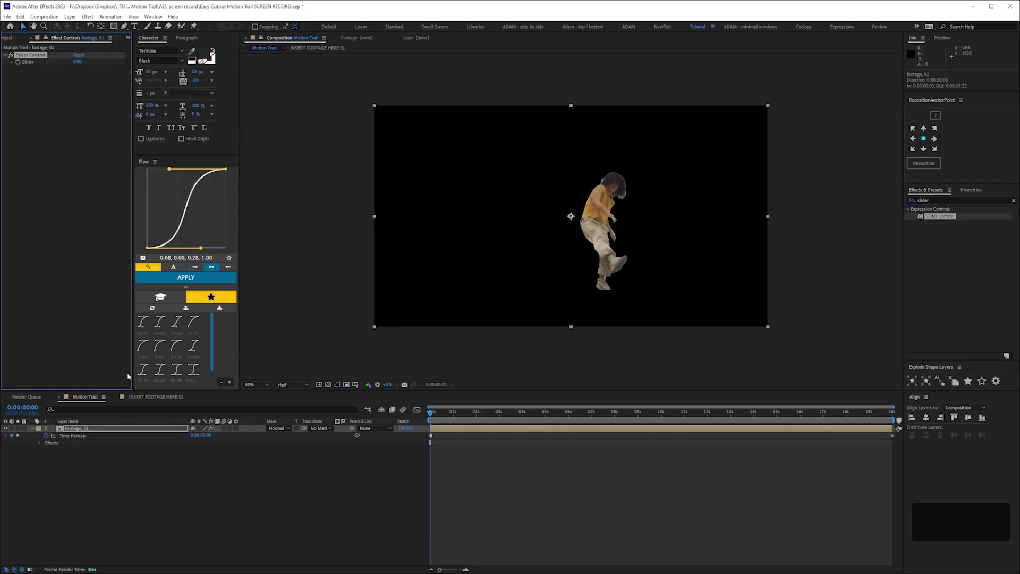
key(e)
click(47, 436)
alt+click(60, 442)
key(ctrl+v)
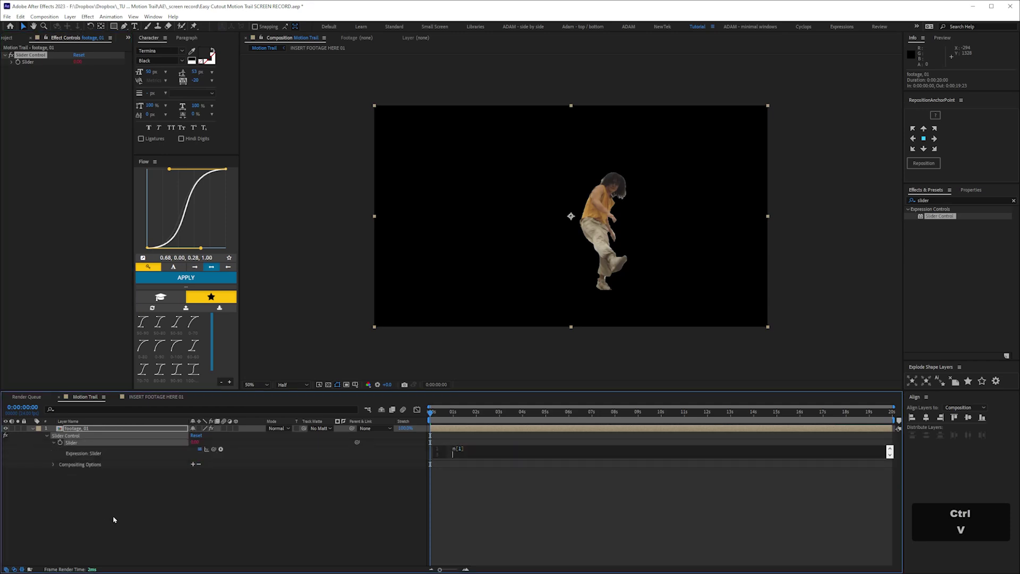
drag(462, 458, 464, 487)
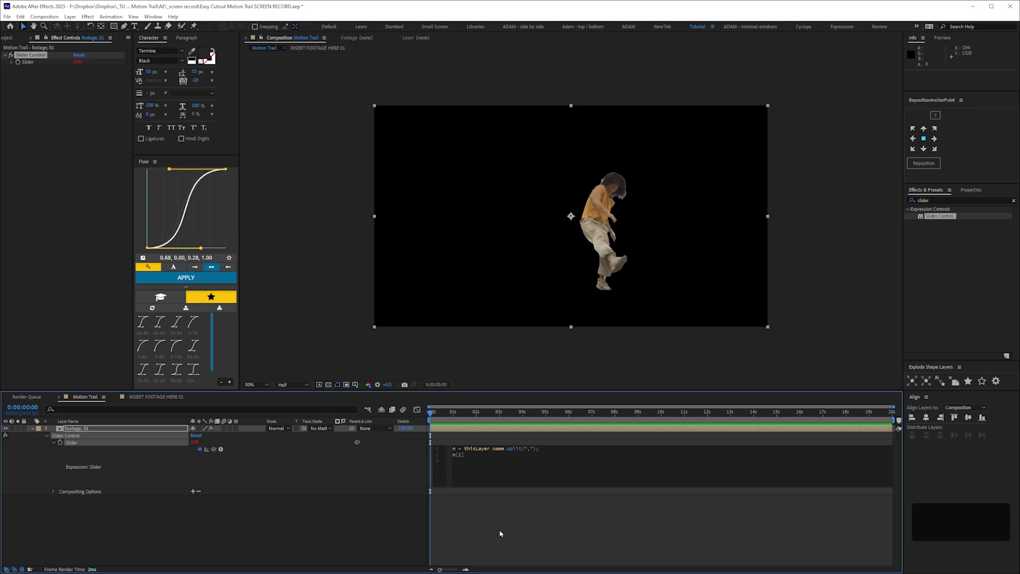
click(182, 523)
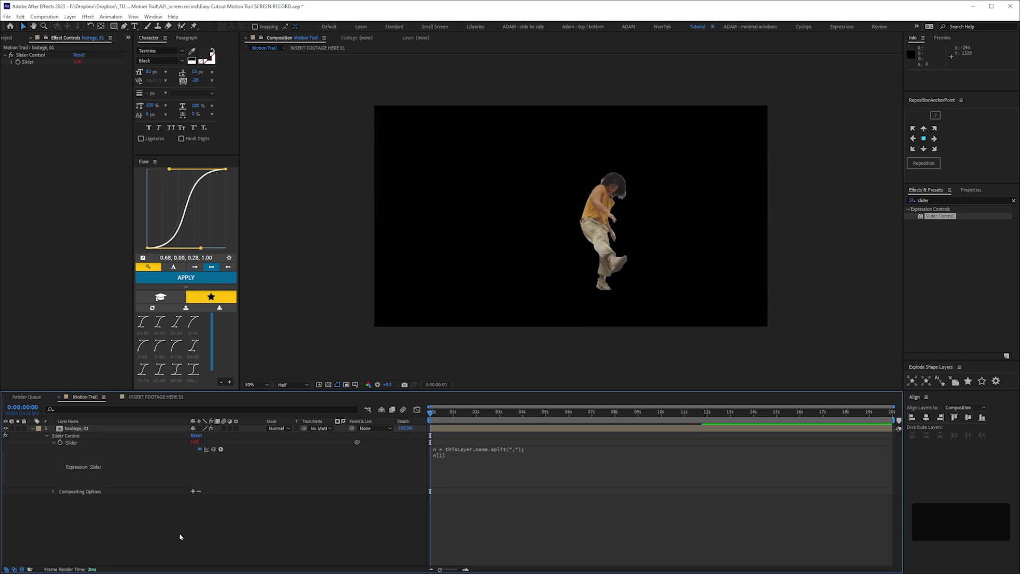
Rename the Slider Control effect on the footage, 01 layer as "x".
click(34, 55)
key(Return)
text(x)
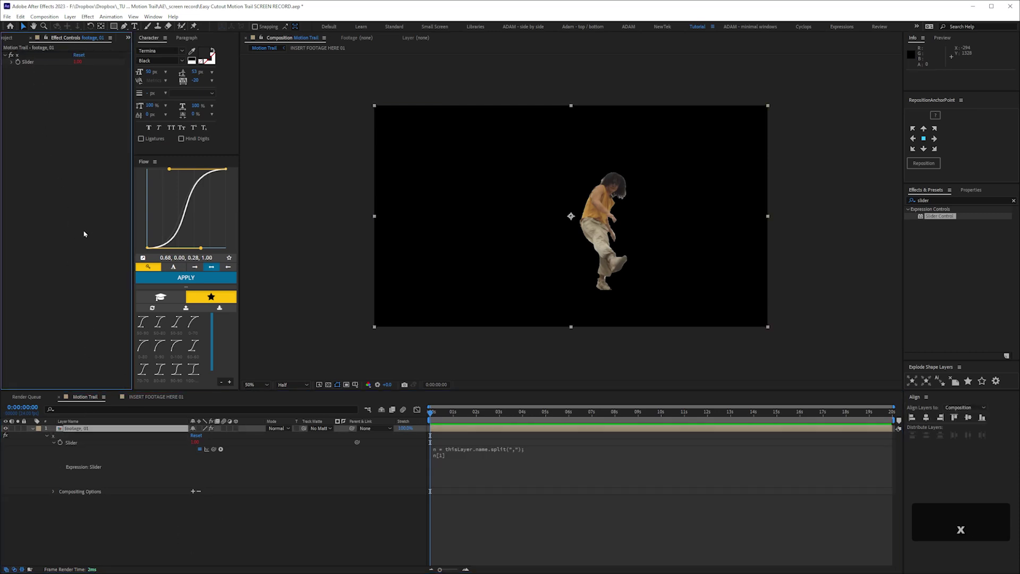
click(148, 525)
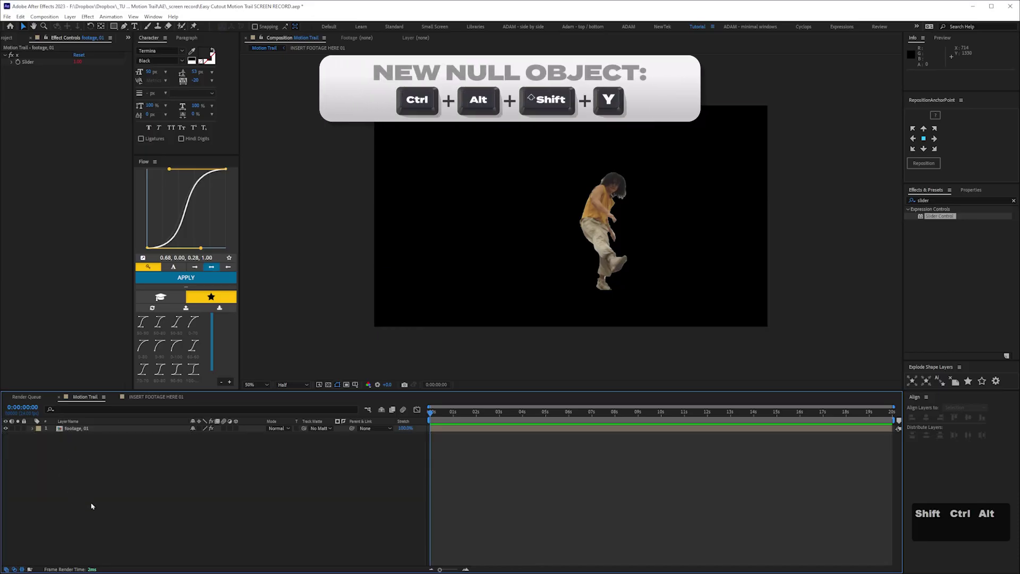
Create a null object in the Motion Trail composition and name it ":: control ::".
key(ctrl+alt+shift+y)
key(Return)
text(_ control _)
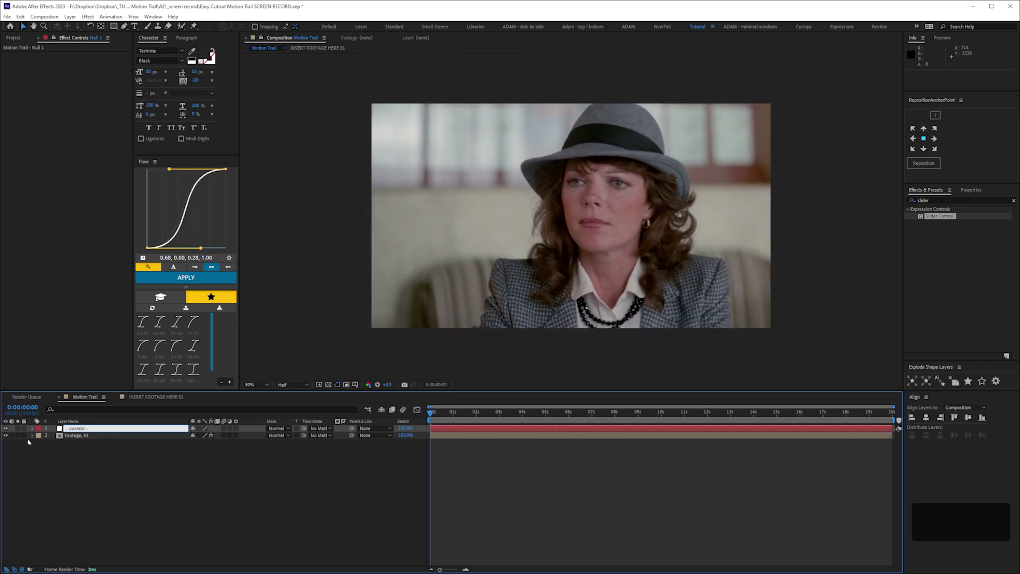
key(Return)
Set the label colour of the :: control :: null to None and save the project.
click(39, 428)
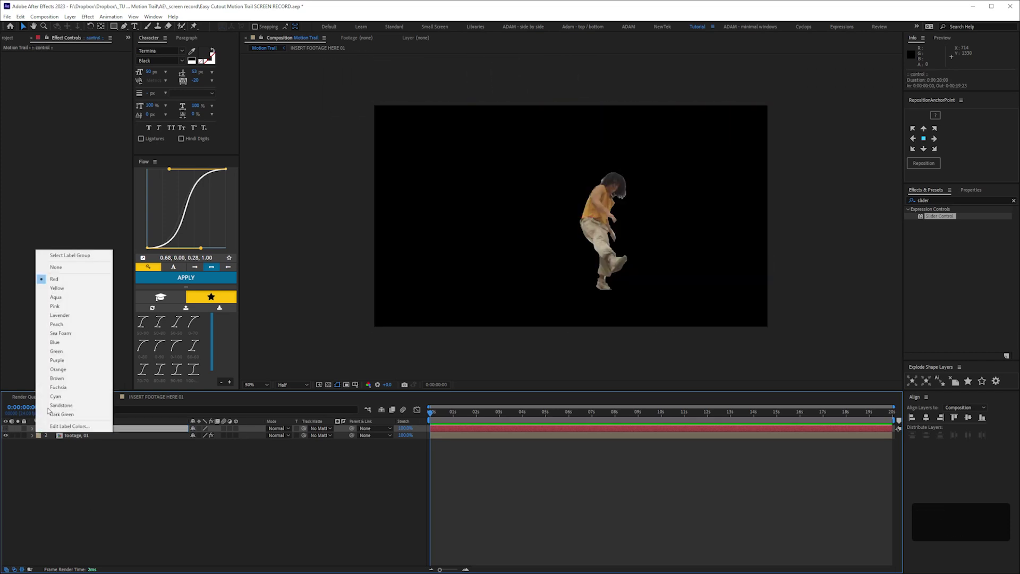
click(57, 267)
click(84, 455)
key(ctrl)
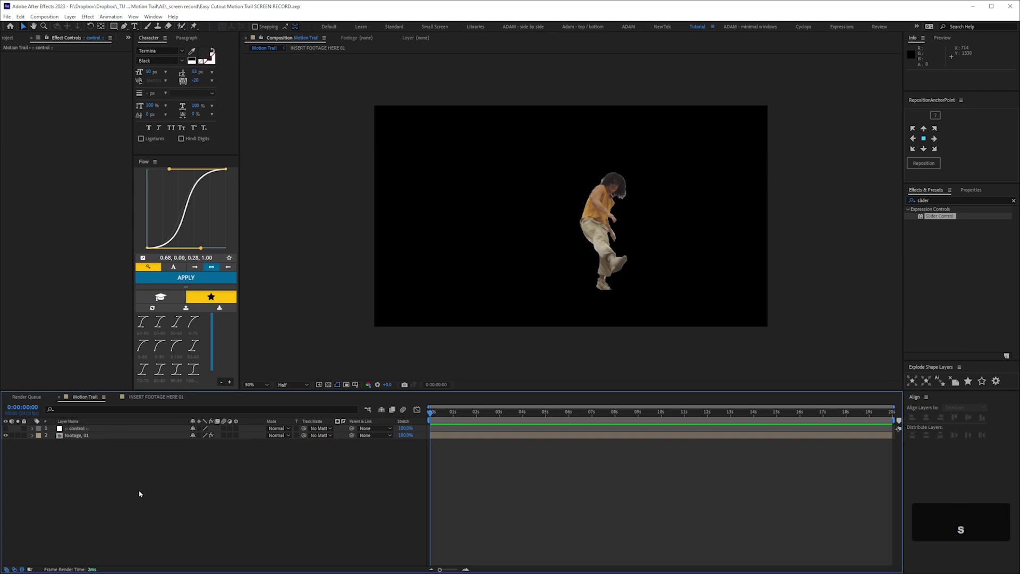
Add a Slider Control to the :: control :: null and name the effect "time - start".
drag(930, 218, 77, 429)
key(Return)
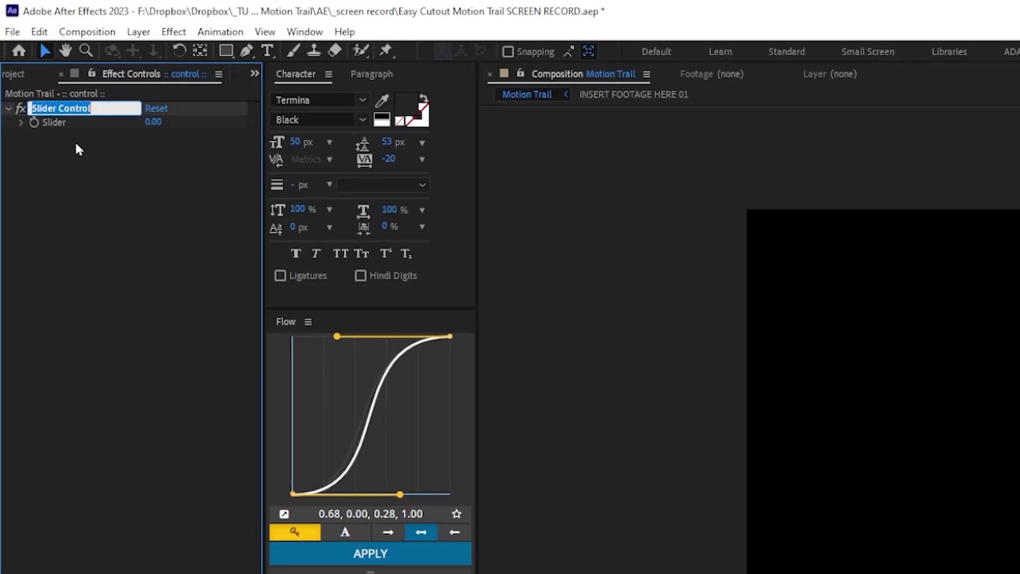
text(time - start)
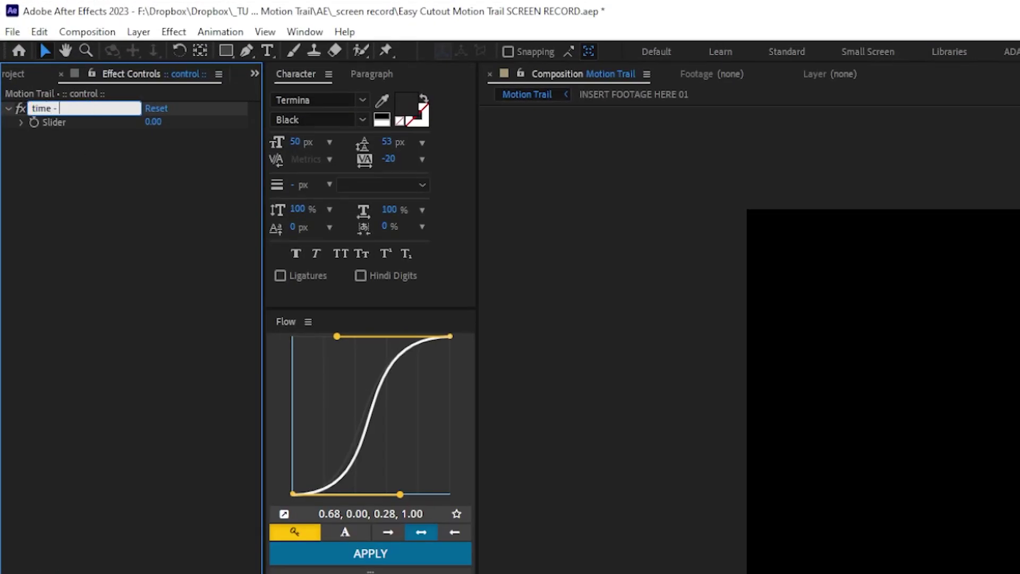
key(Return)
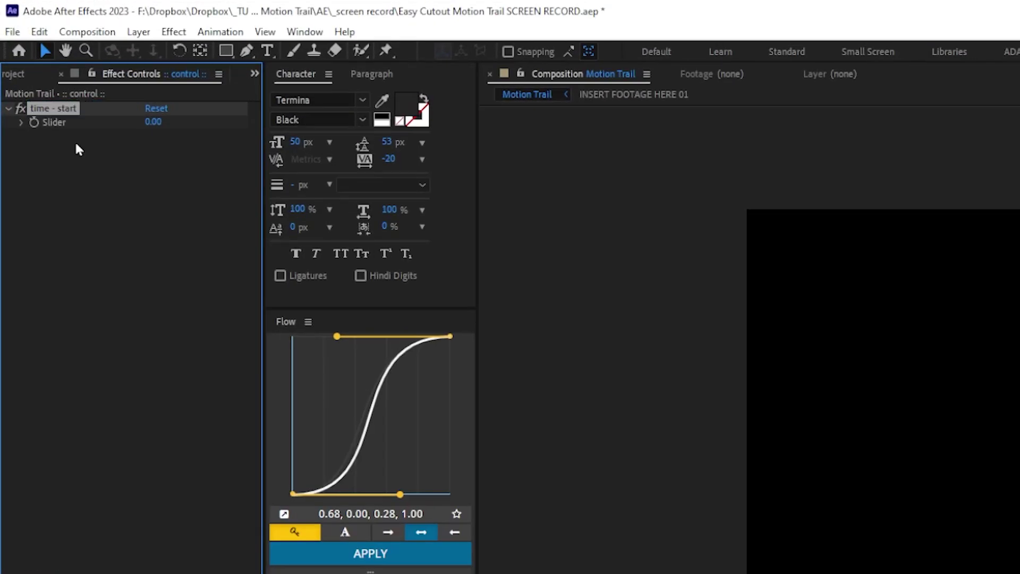
Duplicate the "time - start" slider on the null and rename the copy as "time - difference".
key(ctrl+d)
key(Return)
key(Right)
key(BackSpace)
key(BackSpace)
key(BackSpace)
key(BackSpace)
key(BackSpace)
key(BackSpace)
key(BackSpace)
text(difference)
key(Return)
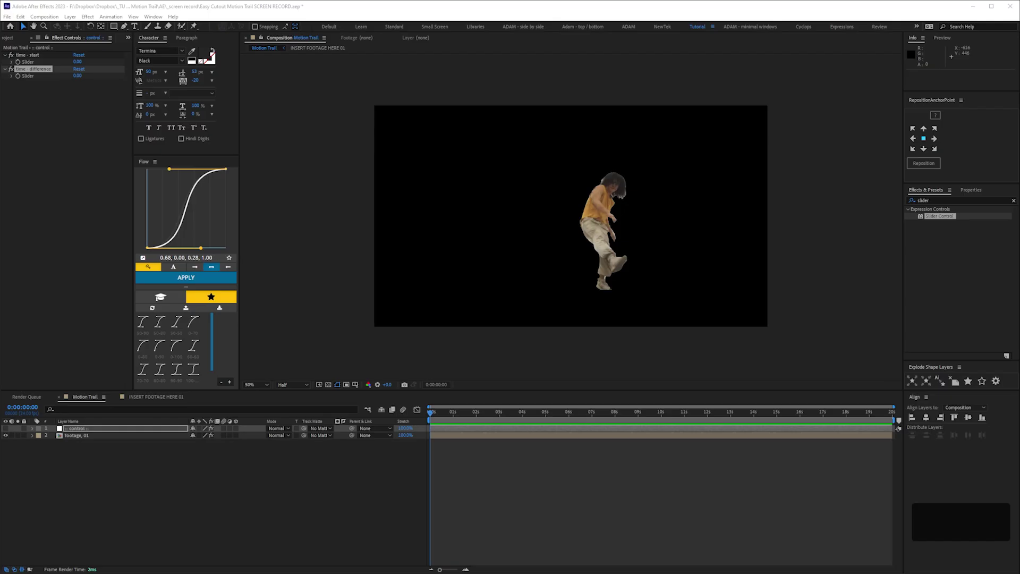
Paste a Time Remap expression on the footage, 01 layer that combines the null's time - start and time - difference sliders with the x slider.
key(ctrl+c)
click(75, 436)
key(u)
alt+click(46, 443)
key(ctrl+v)
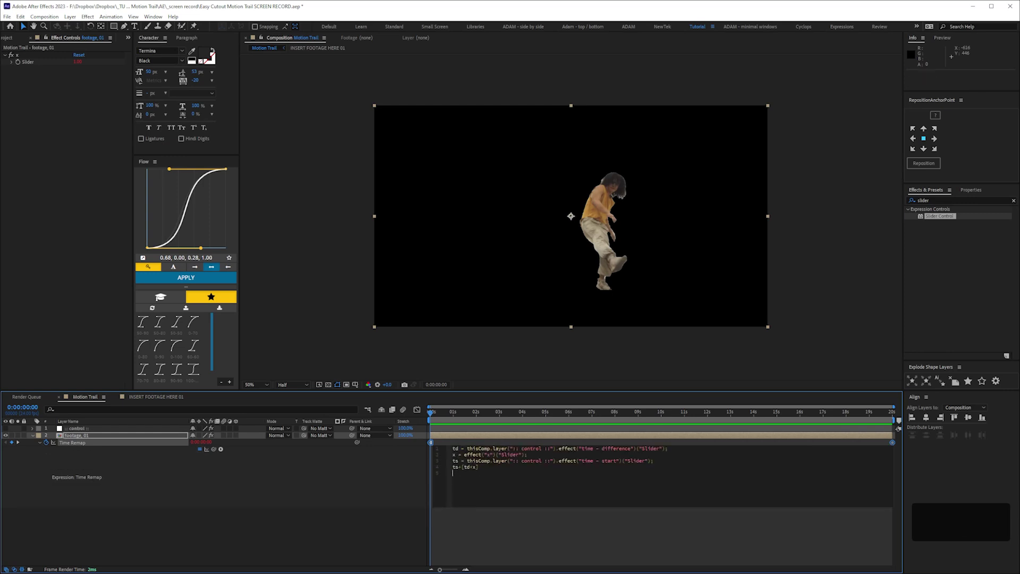
click(84, 429)
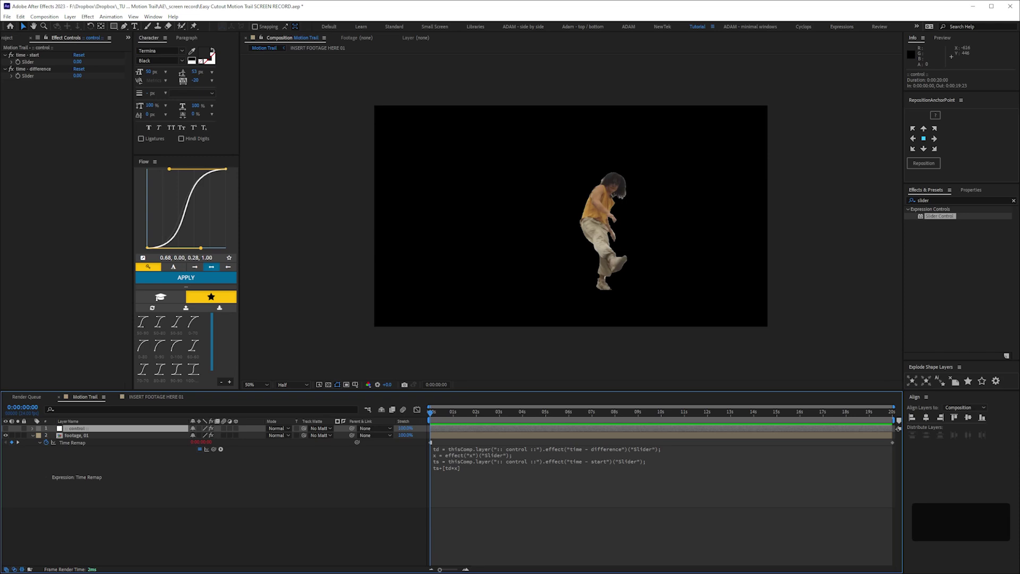
click(124, 451)
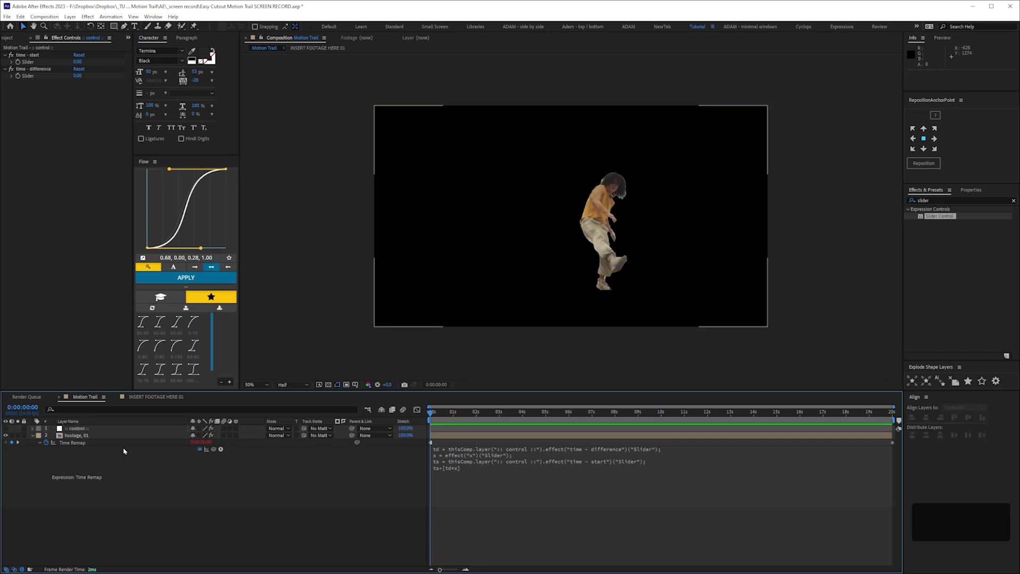
Add a 1920 x 1080 px solid above the dance clip inside the INSERT FOOTAGE HERE 01 precomp.
key(alt)
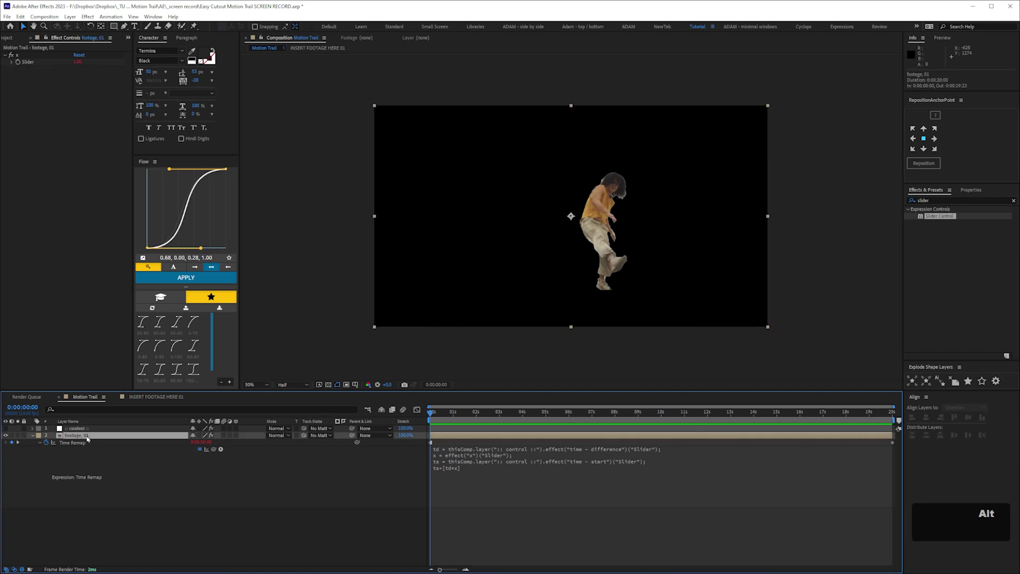
alt+double_click(86, 437)
double_click(84, 437)
click(84, 440)
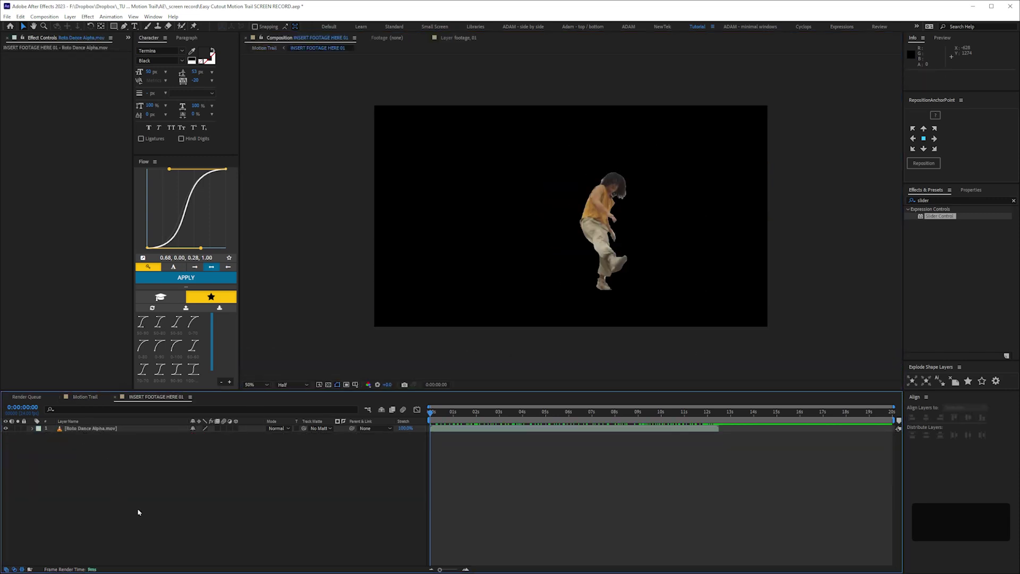
key(ctrl+y)
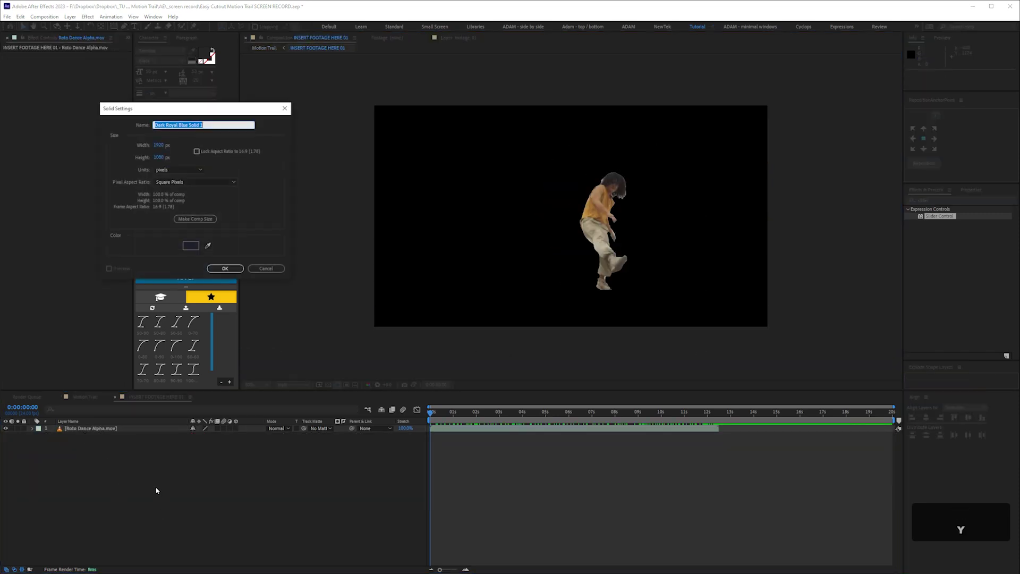
click(225, 269)
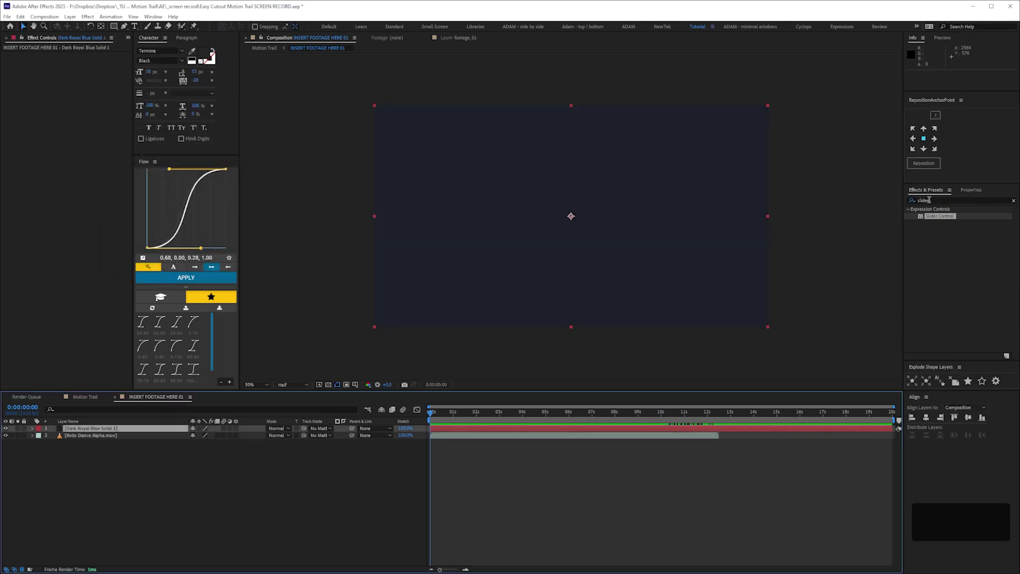
Apply the Timecode effect to the solid and move the current time to 0:00:01:08.
text(timeco)
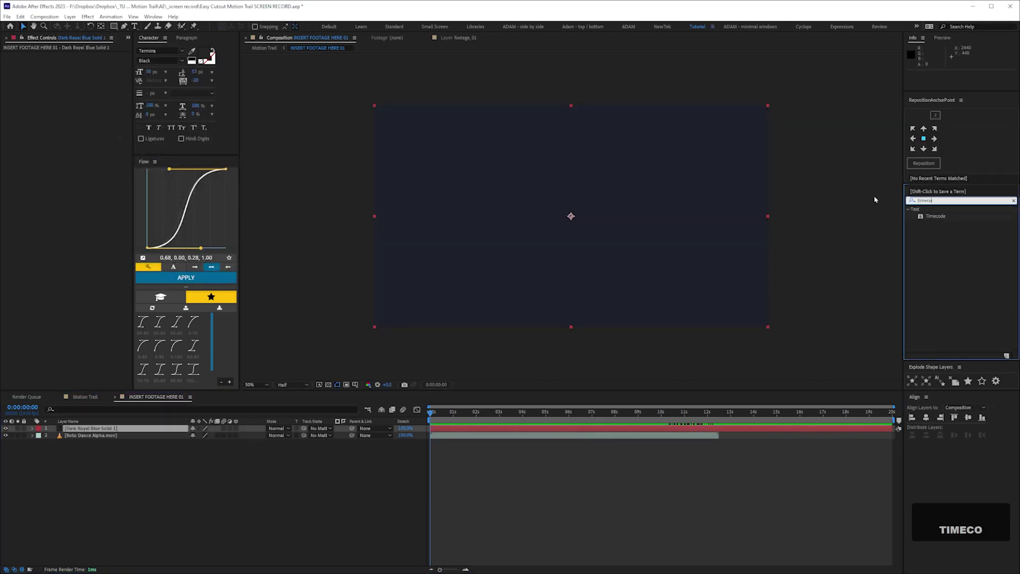
click(937, 217)
double_click(938, 218)
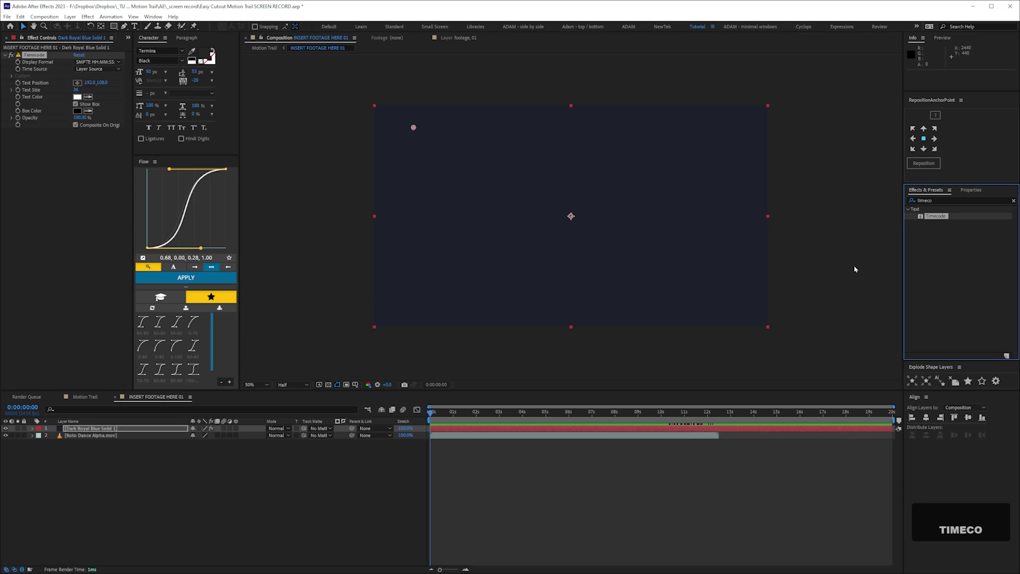
click(461, 412)
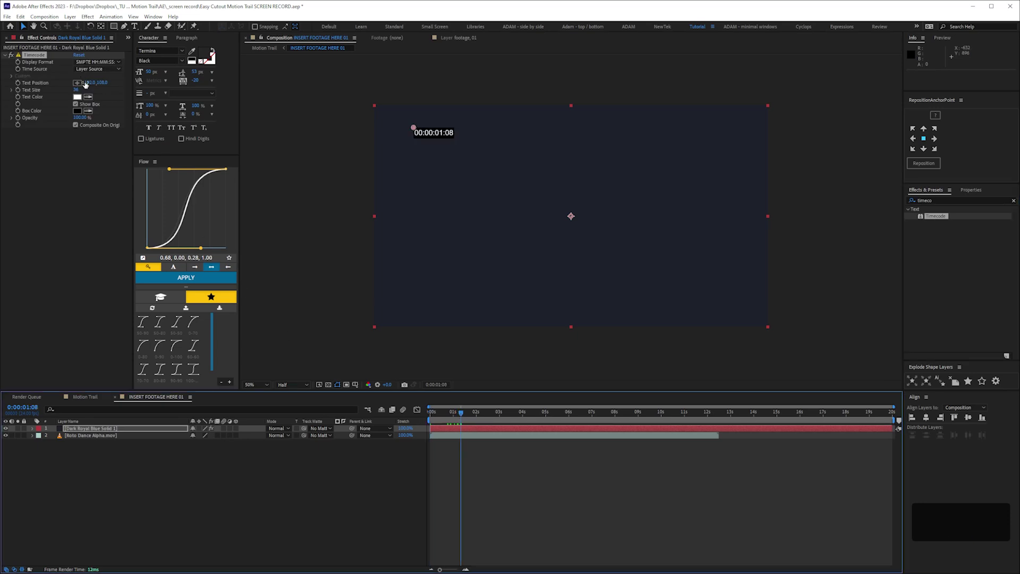
Configure the Timecode effect with Composite On Original off, text size 80 and the Frame numbers display format.
click(75, 125)
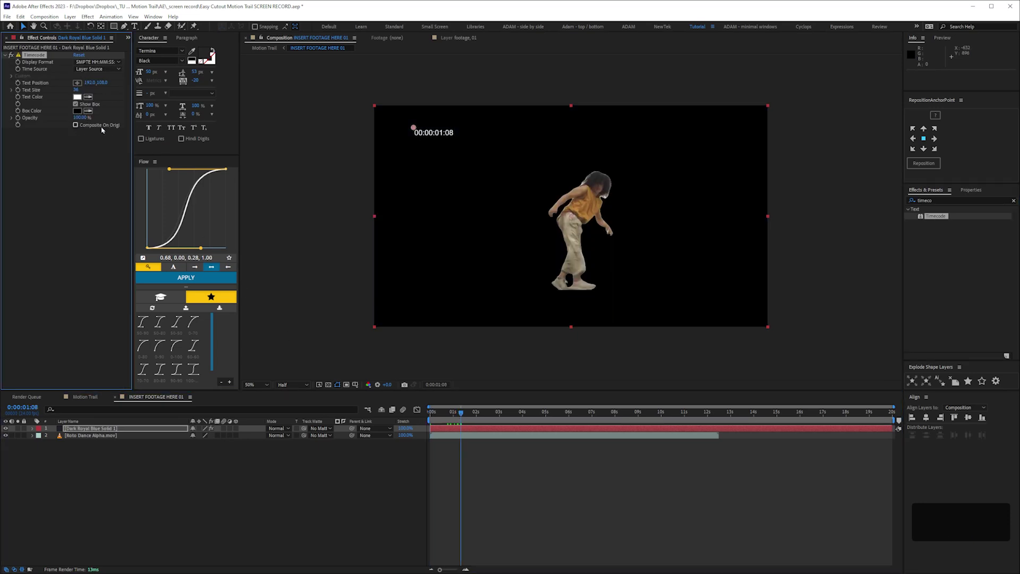
click(76, 90)
text(80)
key(Return)
click(97, 62)
click(104, 80)
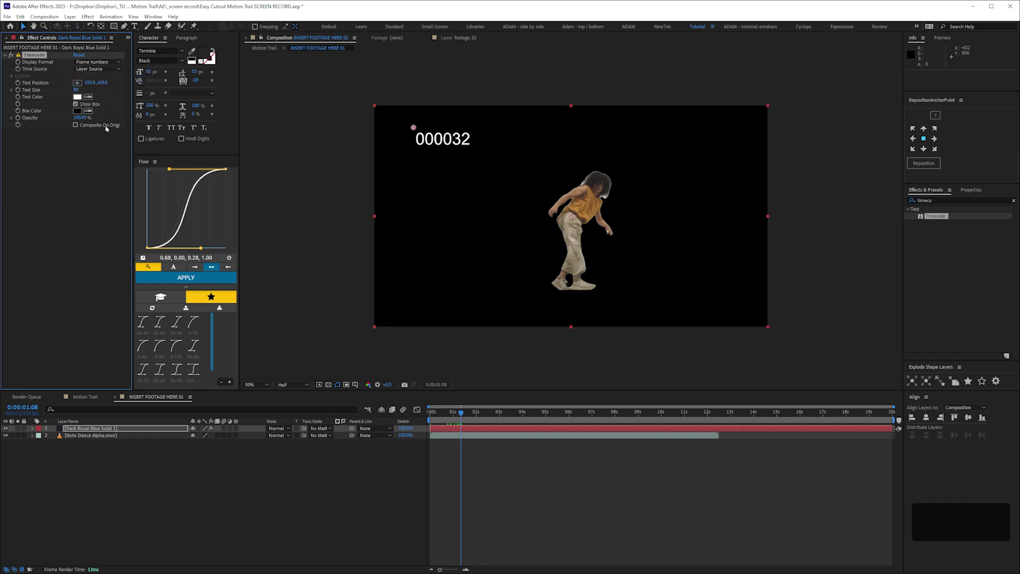
Show the transparency grid and move the solid to about 2044, 966 so the frame number sits beside the dancer.
click(327, 389)
click(328, 385)
drag(441, 148, 663, 237)
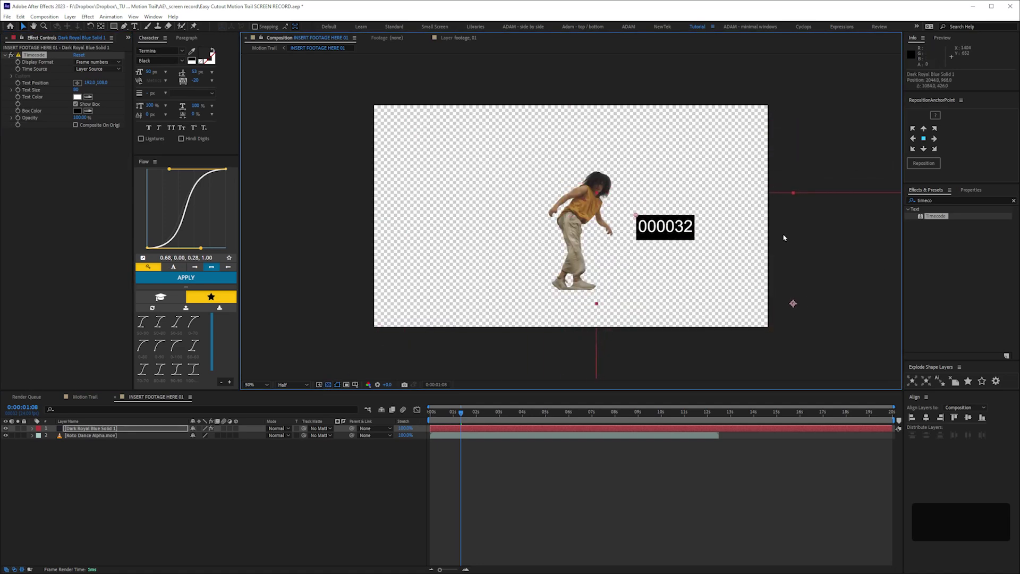
Apply the Linear Wipe effect to the solid and set Transition Completion to 17% to hide the frame number's leading zeros.
click(937, 200)
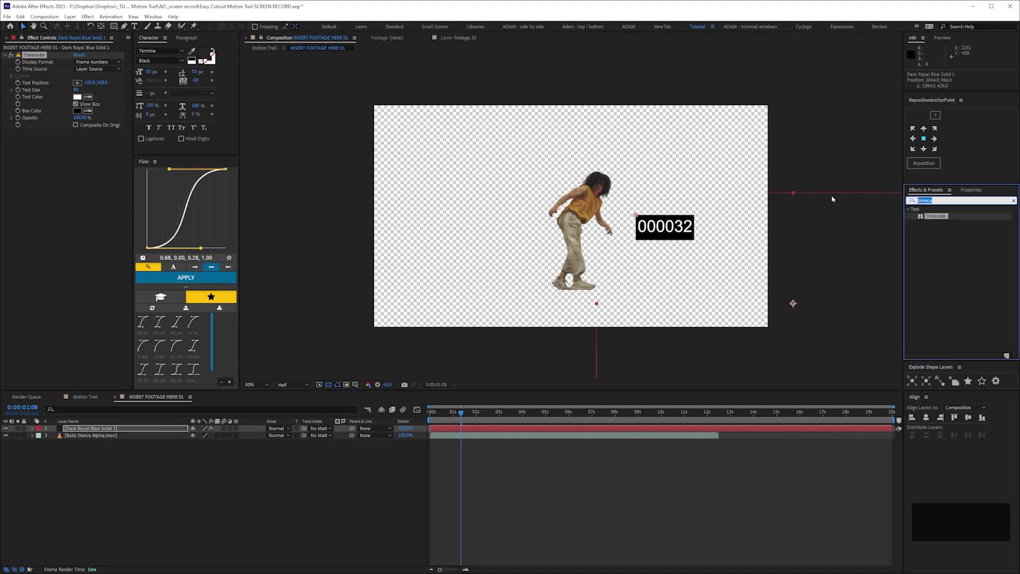
text(linea)
drag(946, 278, 80, 428)
mouse_move(76, 139)
mouse_down()
mouse_move(88, 139)
mouse_move(69, 144)
mouse_up()
click(79, 138)
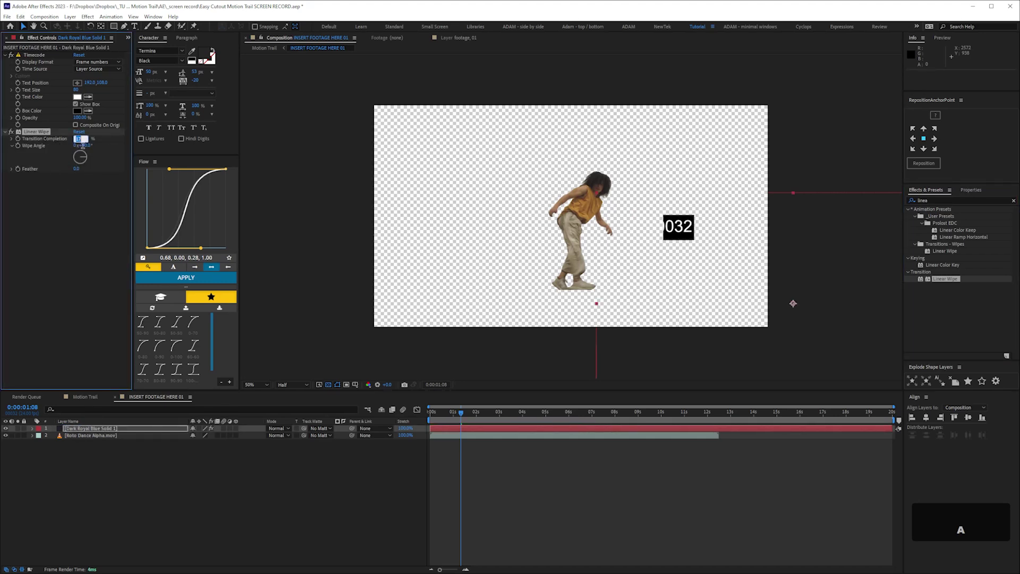
key(ctrl+Up)
key(ctrl+Up)
key(ctrl+Up)
Rename the solid TC and lock it beneath the dance clip layer, saving the project.
click(69, 440)
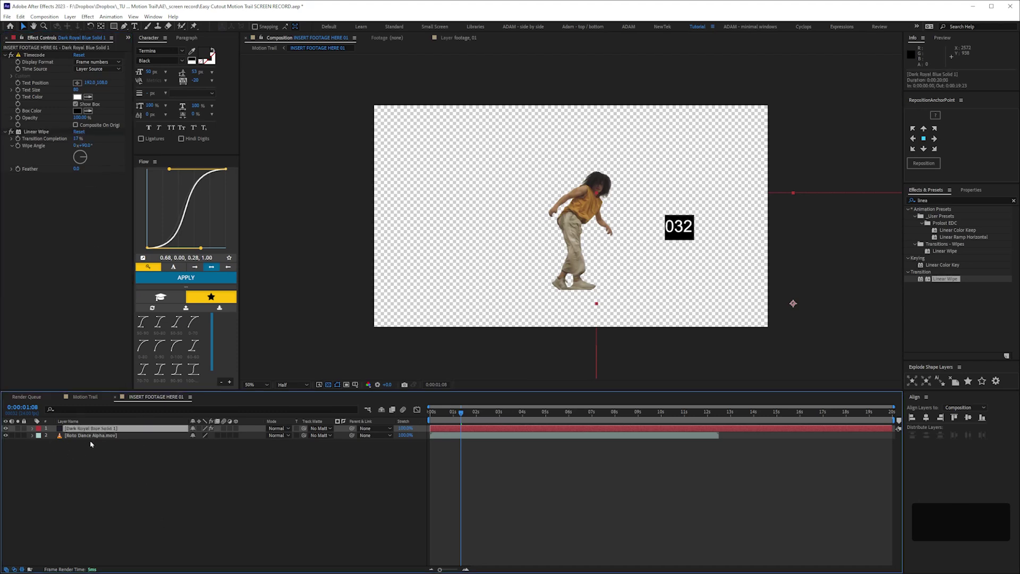
key(Return)
text(TC)
key(Return)
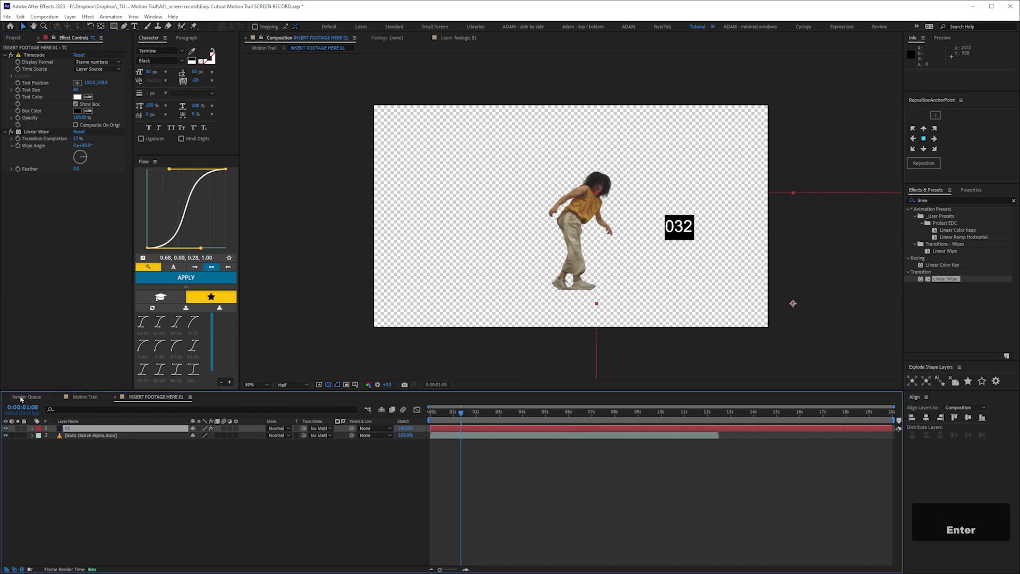
drag(69, 431, 59, 481)
key(ctrl)
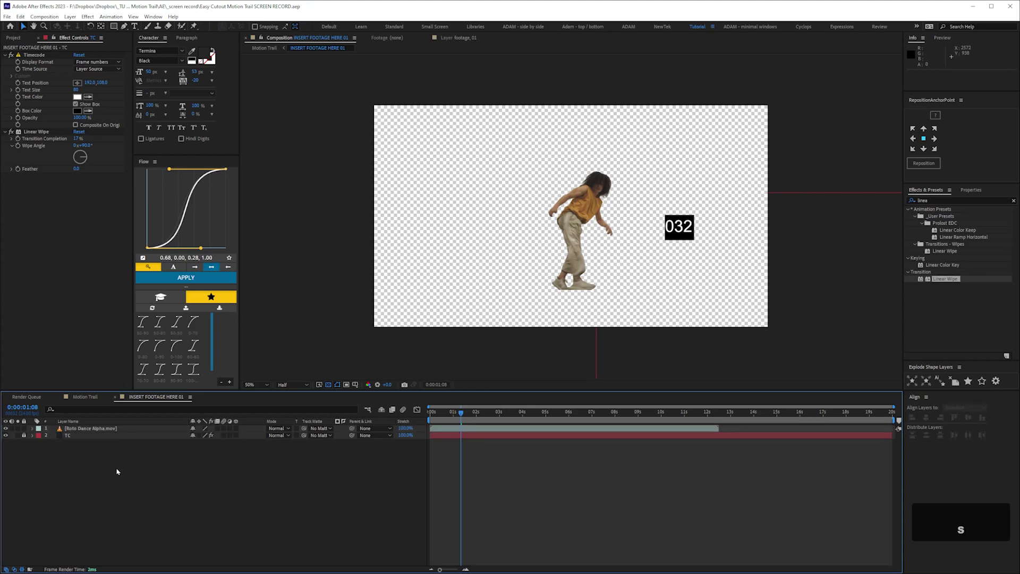
Return to the Motion Trail composition and set the control null's time - difference slider to 0.1.
click(87, 397)
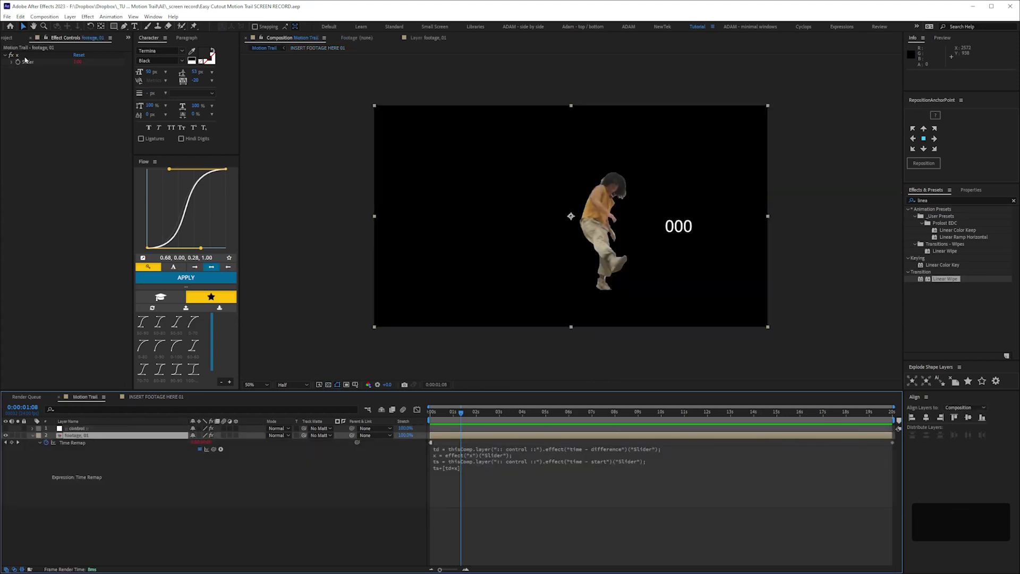
click(11, 38)
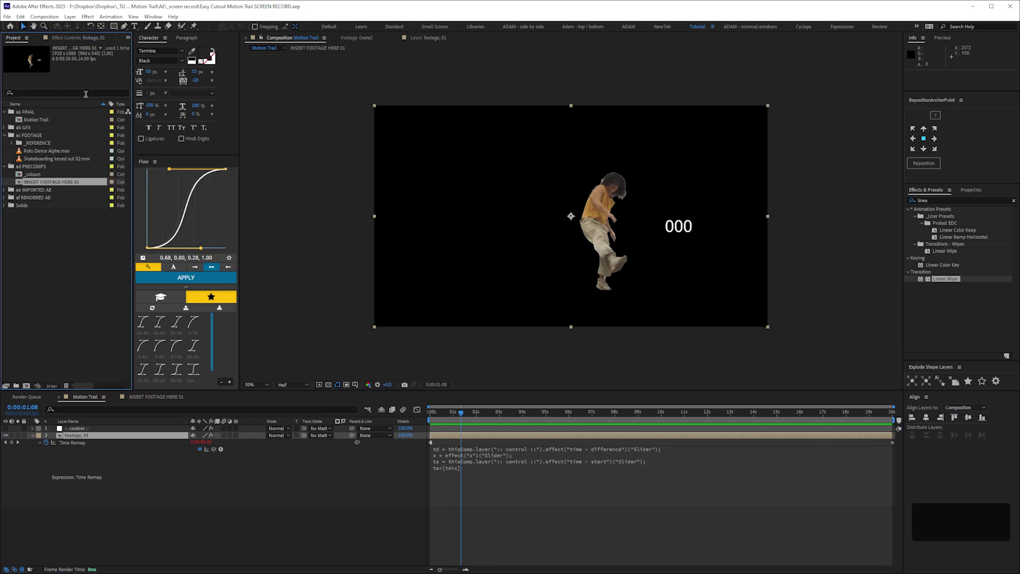
click(83, 39)
click(84, 429)
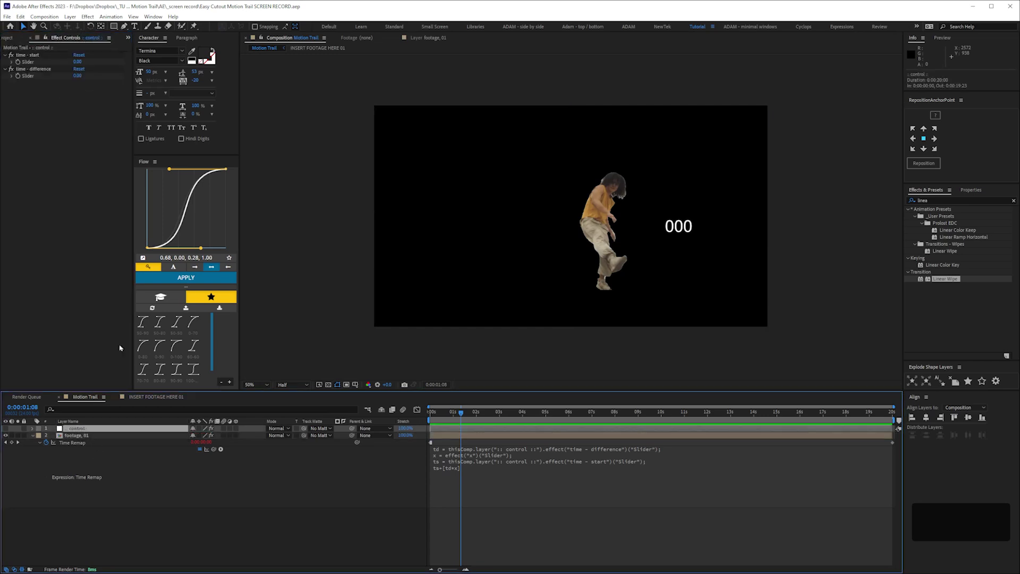
click(77, 76)
text(0.1)
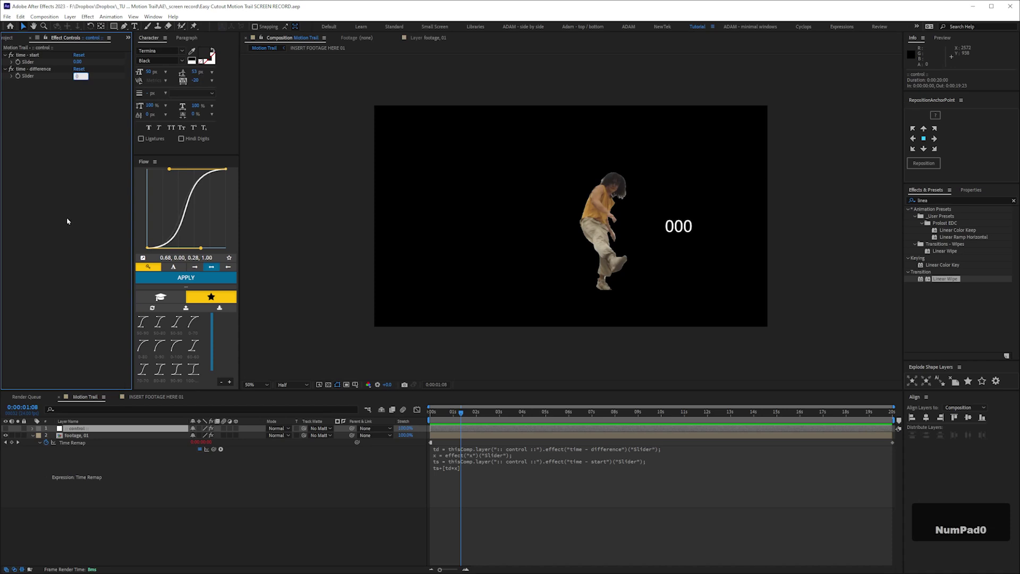
key(Return)
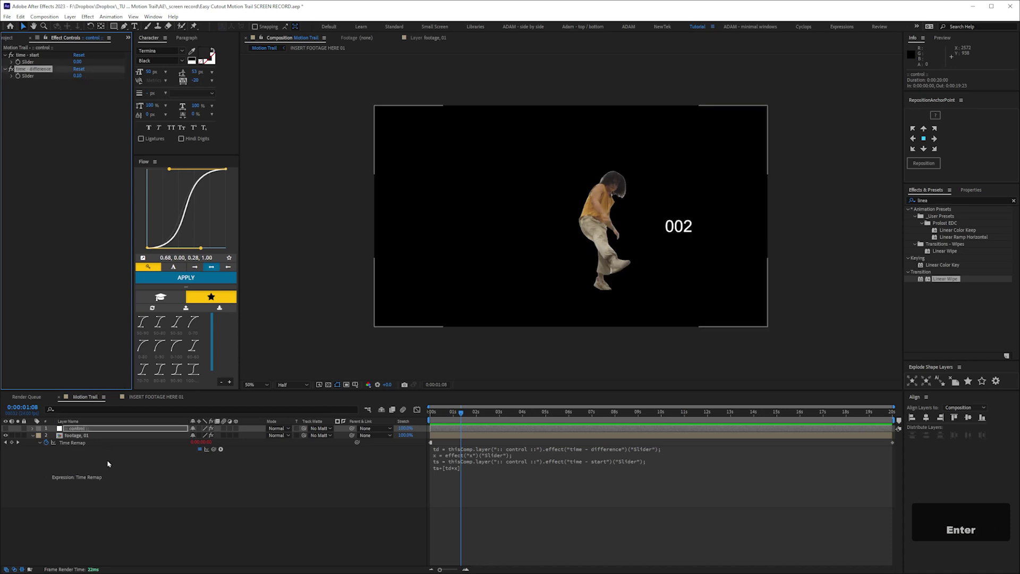
Duplicate the footage, 01 layer ten times to build a stack up to footage, 11.
click(87, 439)
click(88, 437)
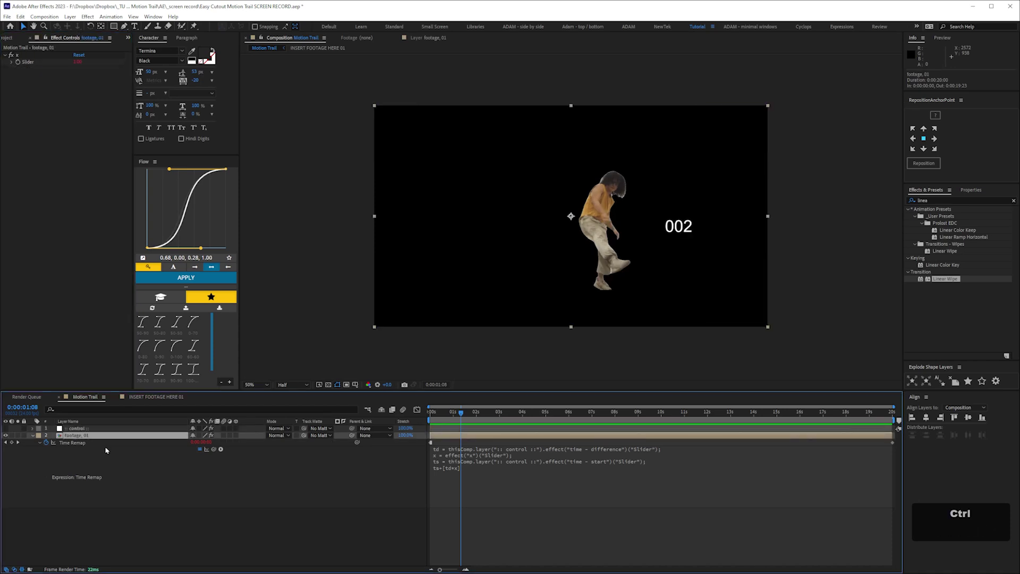
key(ctrl+d)
key(ctrl+d)
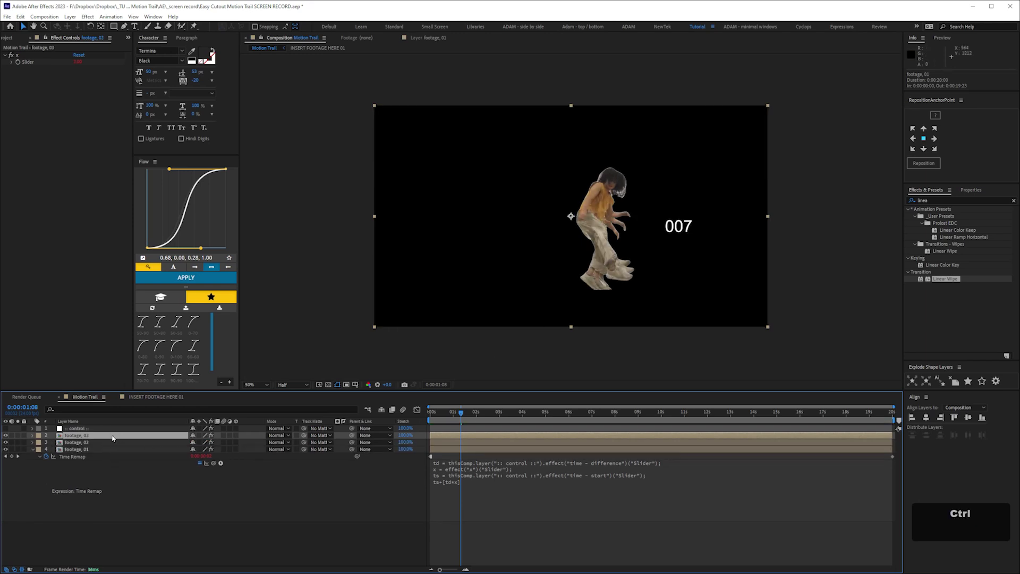
key(ctrl+d)
key(ctrl+d)
key(ctrl+d)
key(ctrl+d)
key(ctrl+d)
key(ctrl+d)
key(ctrl+d)
key(ctrl+d)
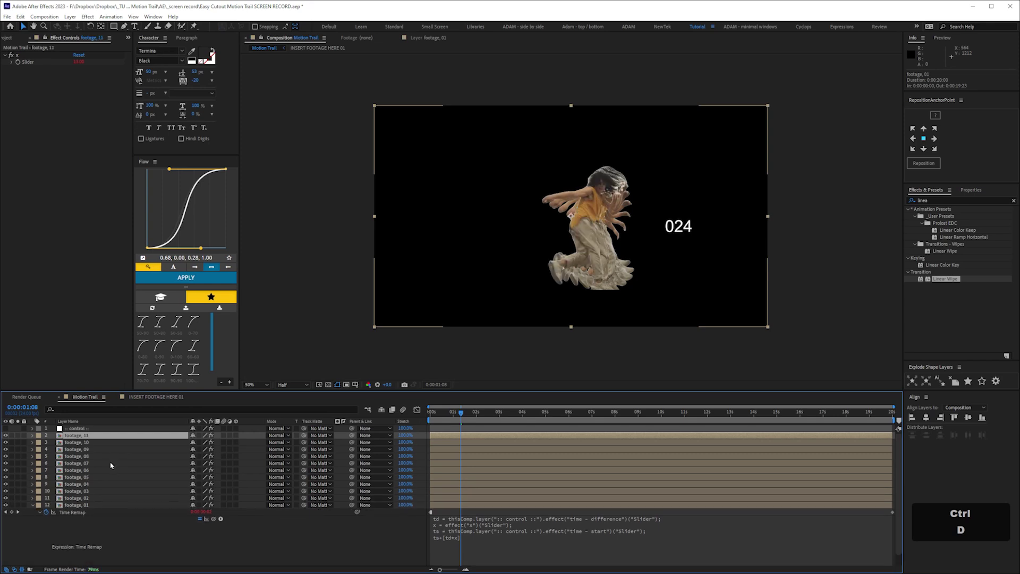
Solo individual footage layers and scrub to 0:00:00:23 to examine the frame each one shows.
click(18, 435)
mouse_move(461, 412)
mouse_down()
mouse_move(518, 413)
mouse_move(459, 417)
mouse_move(477, 425)
mouse_move(452, 420)
mouse_up()
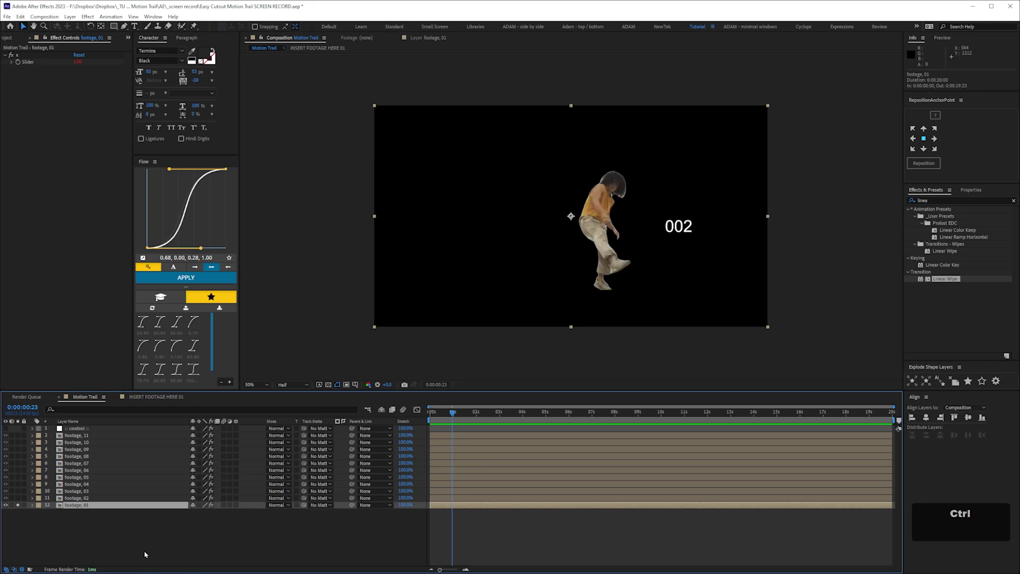
Duplicate footage, 01 to the bottom of the stack, rename the copy footage, 00 and solo only that layer.
click(81, 504)
key(ctrl+d)
drag(87, 508, 85, 521)
key(Return)
key(End)
key(BackSpace)
text(00)
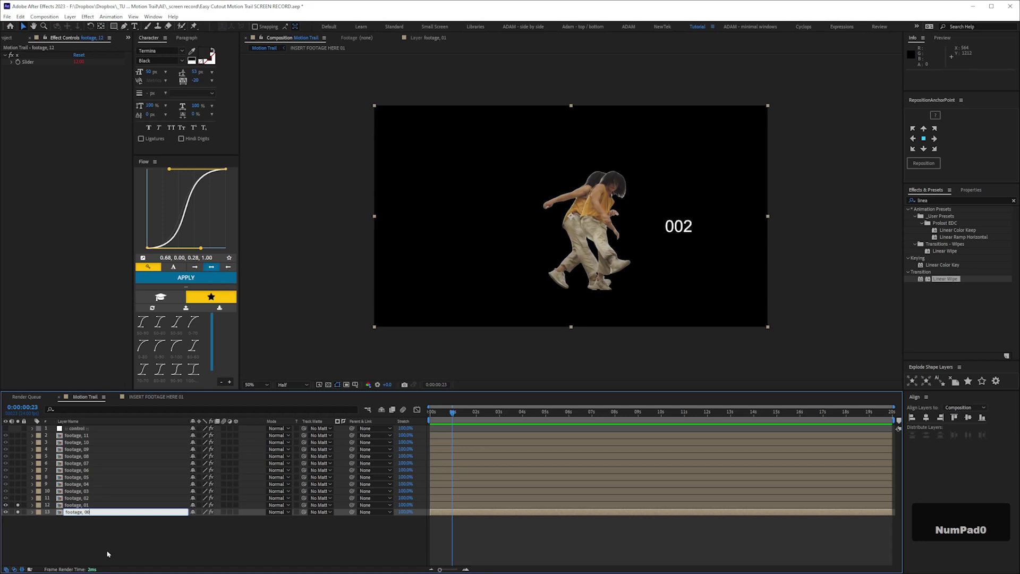
click(107, 553)
click(18, 512)
alt+click(17, 512)
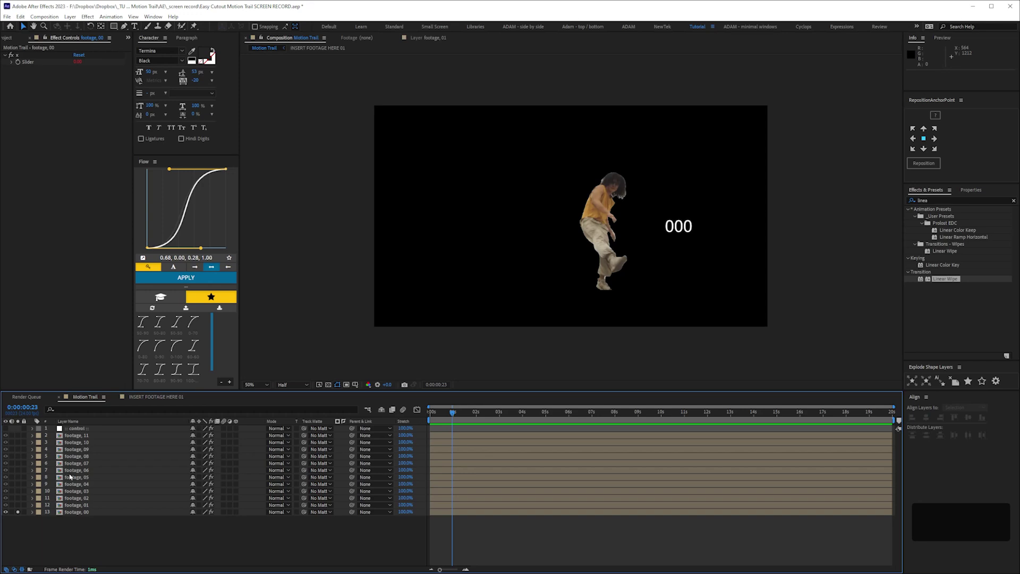
Set the control null's time - difference slider to 0.04 and solo footage, 11 to check its frame number.
click(9, 38)
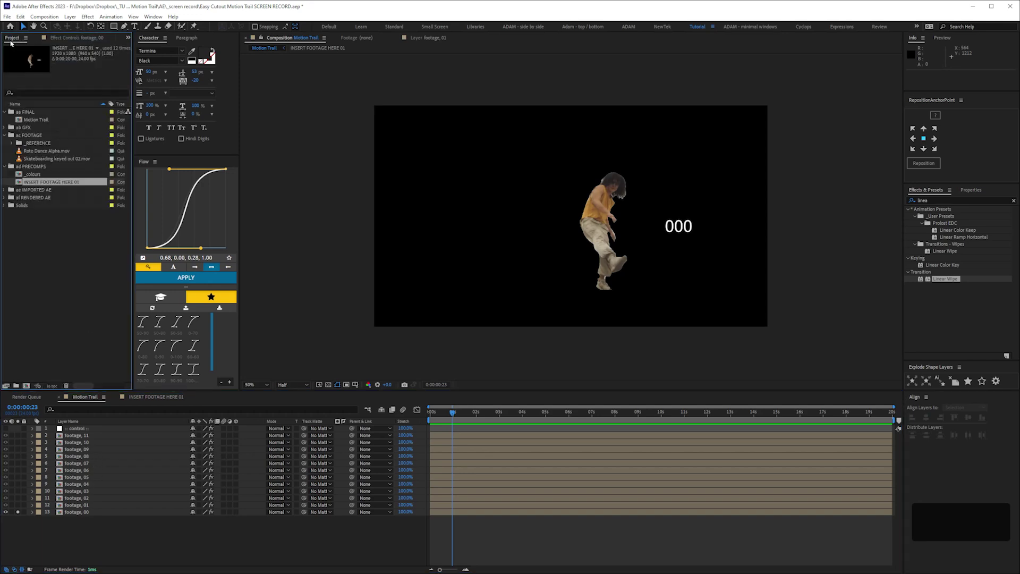
click(78, 38)
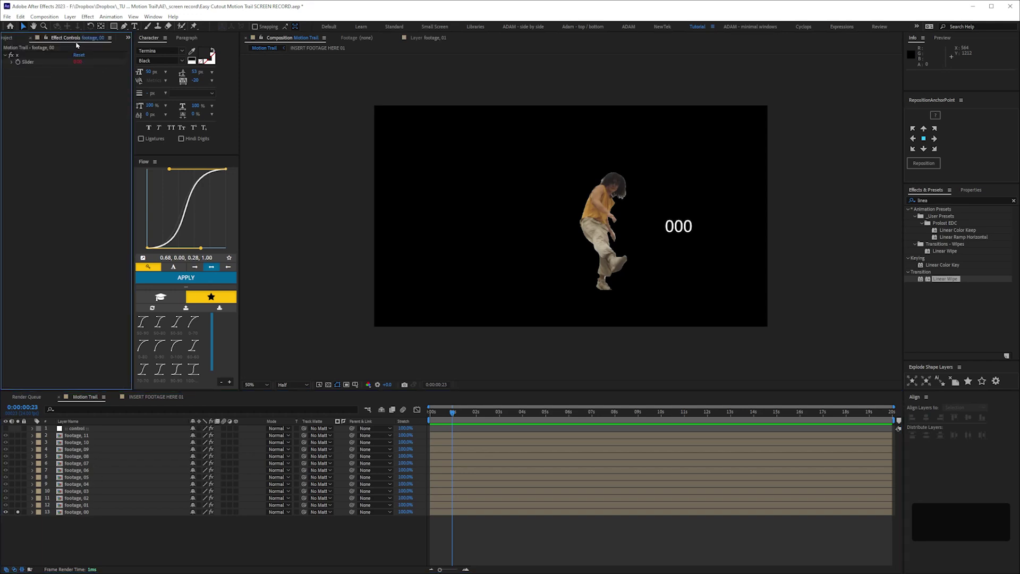
click(77, 429)
click(80, 76)
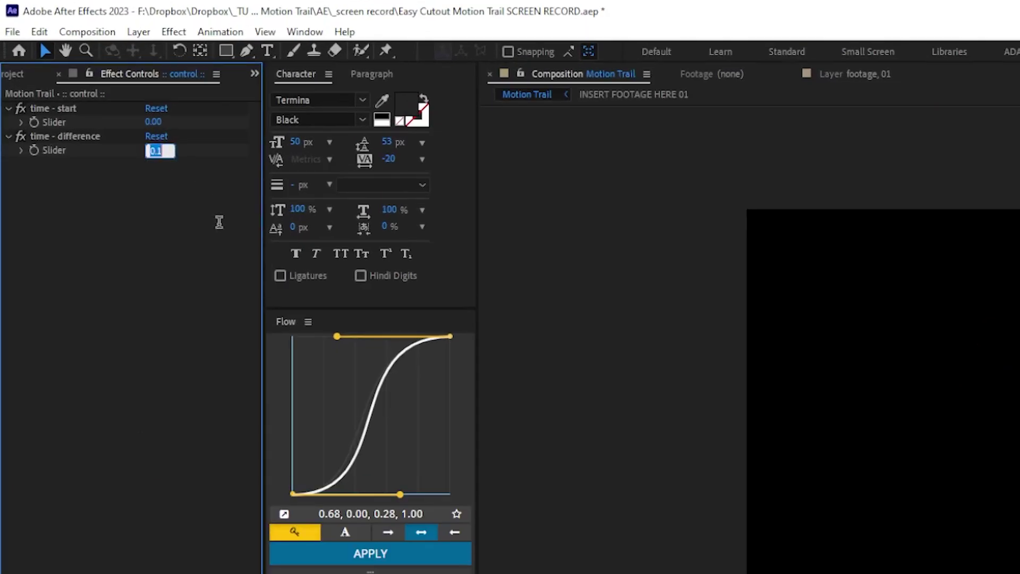
text(0.04)
key(Return)
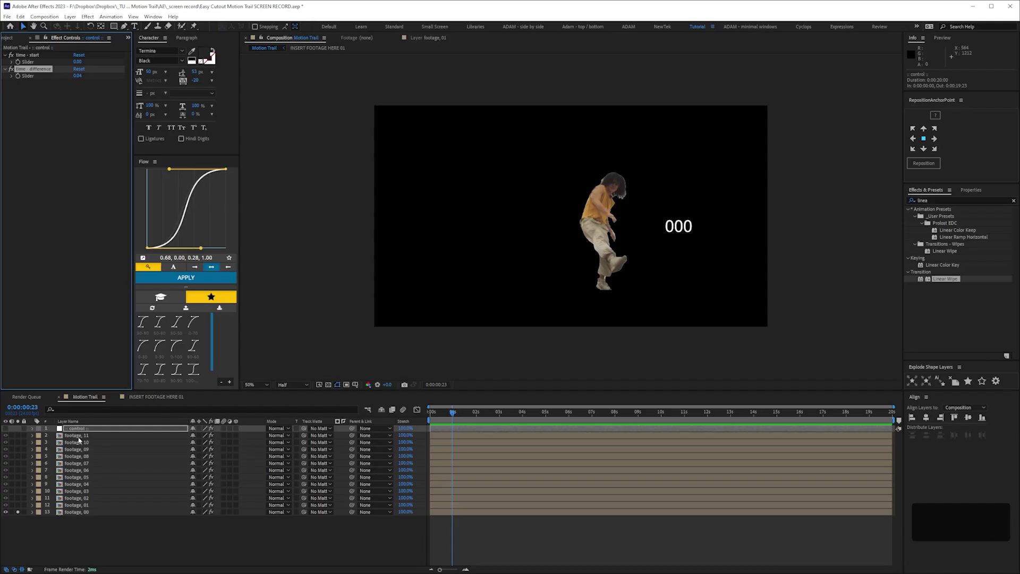
click(79, 436)
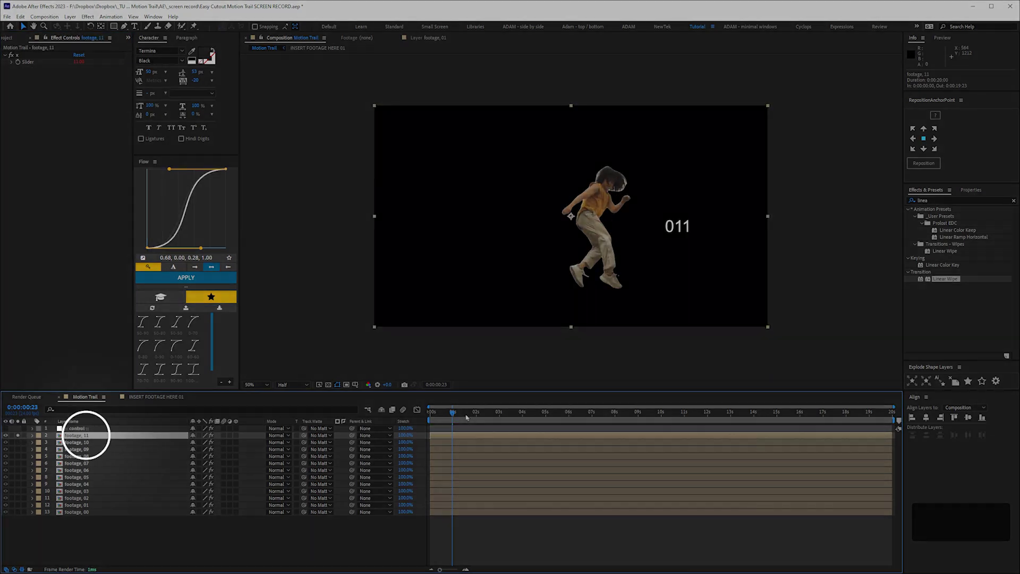
mouse_move(468, 418)
mouse_down()
mouse_move(495, 419)
mouse_move(461, 420)
mouse_up()
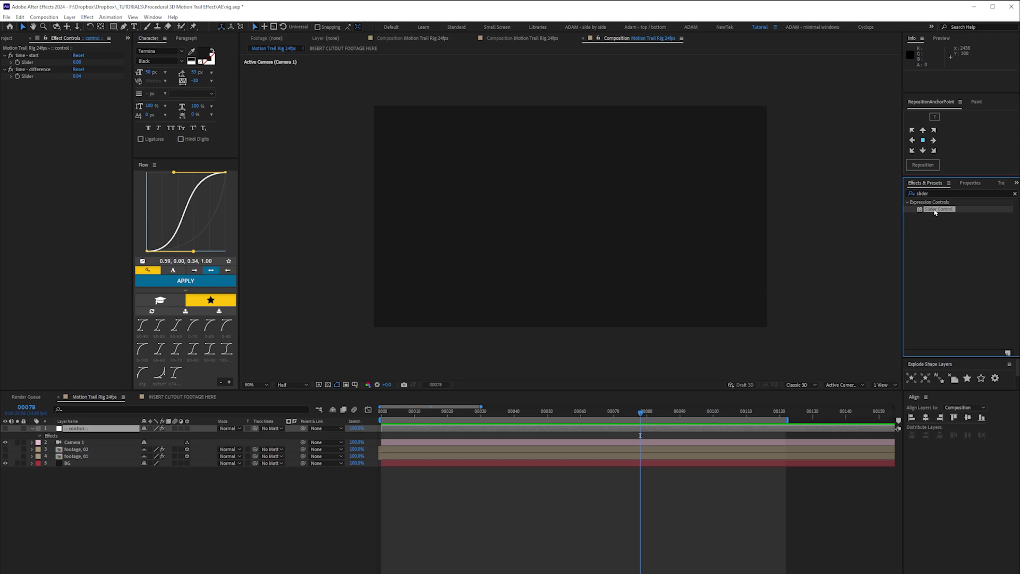
In the rig.aep project, add a Slider Control named comp framerate to the control null and set it to 24.
drag(935, 213, 64, 66)
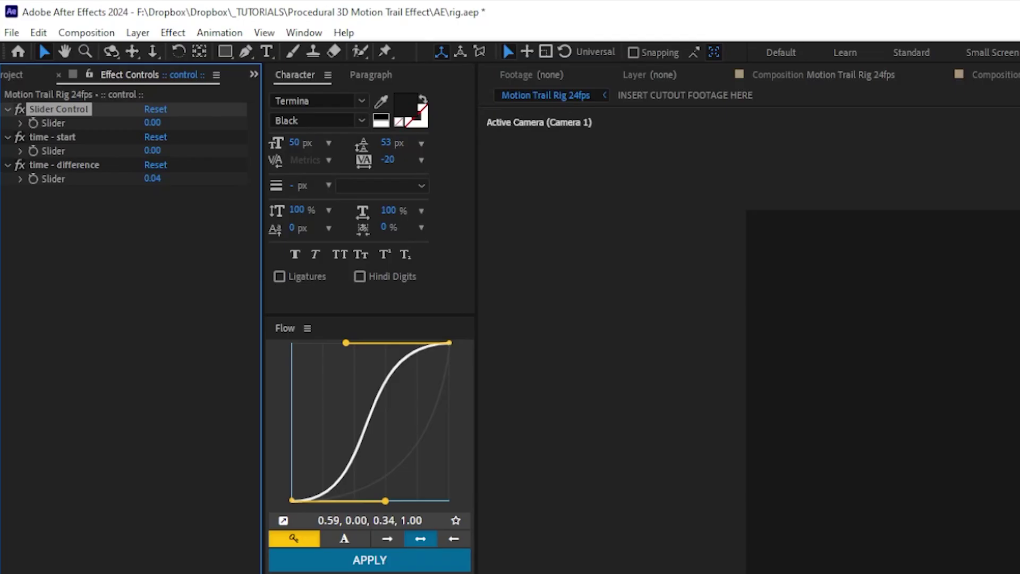
key(Return)
text(com)
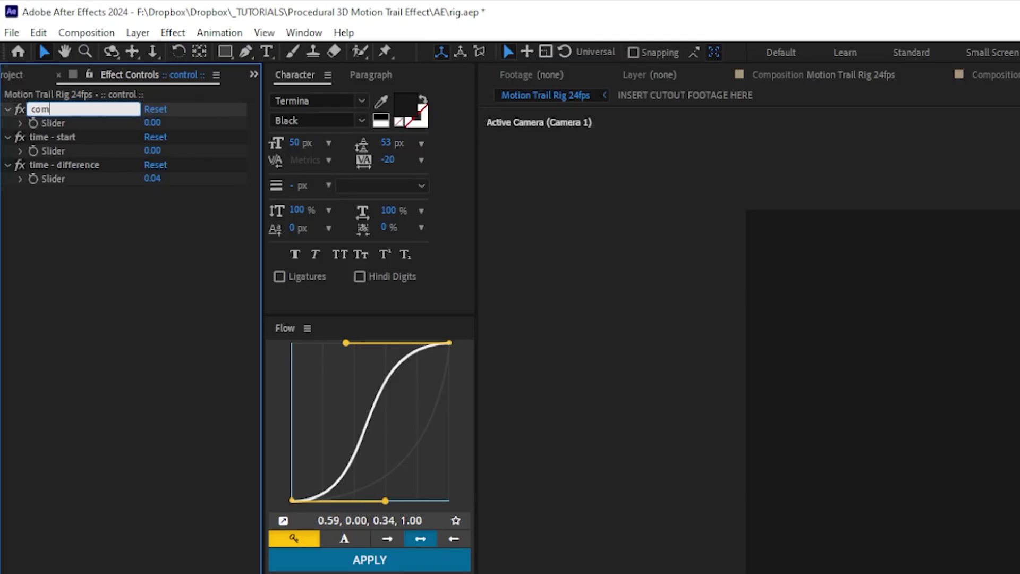
text(p framerate)
key(Return)
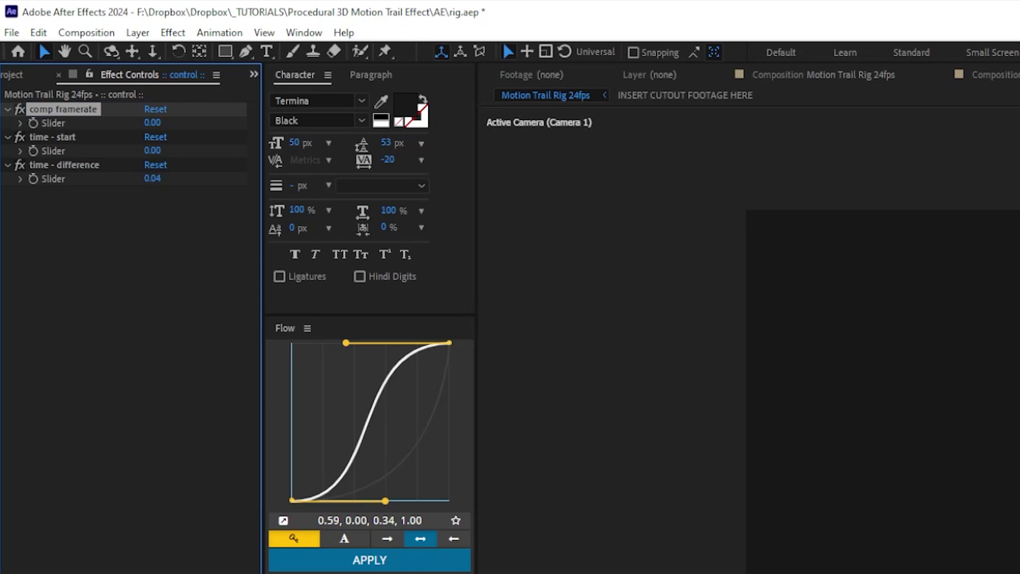
click(151, 124)
text(24)
key(Return)
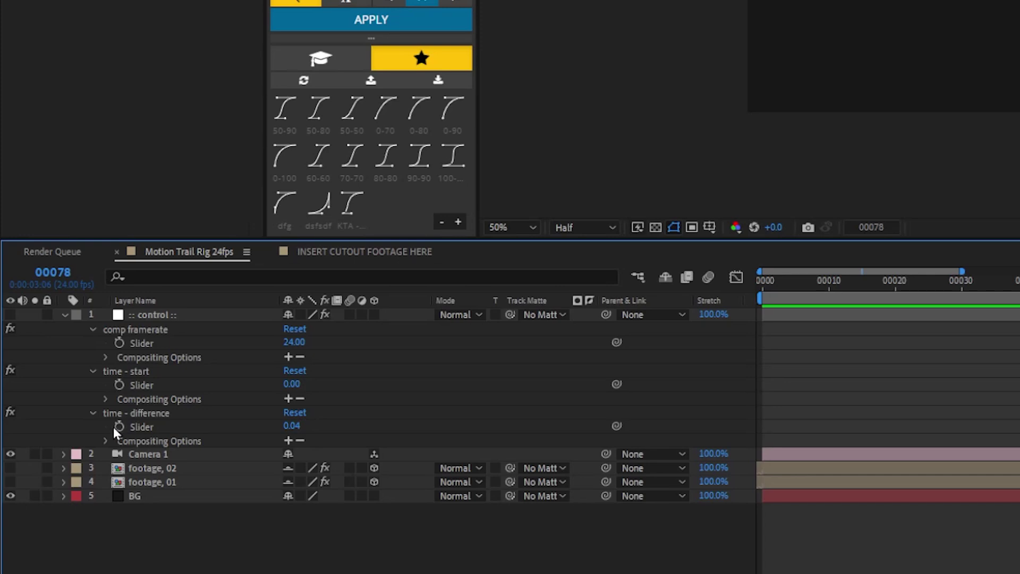
Add an expression to the time - difference slider that divides 1 by the comp framerate slider.
alt+click(118, 427)
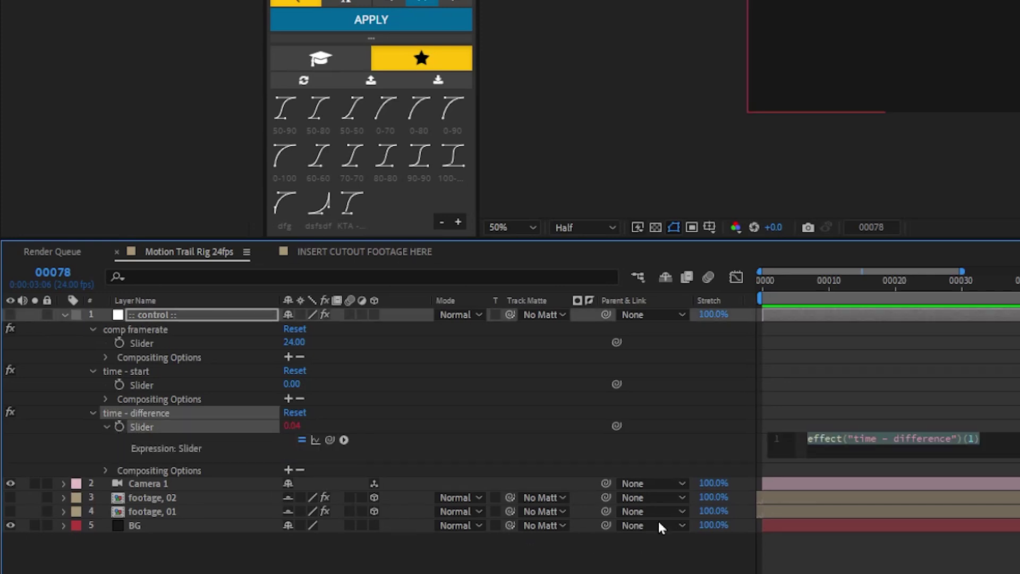
text(1)
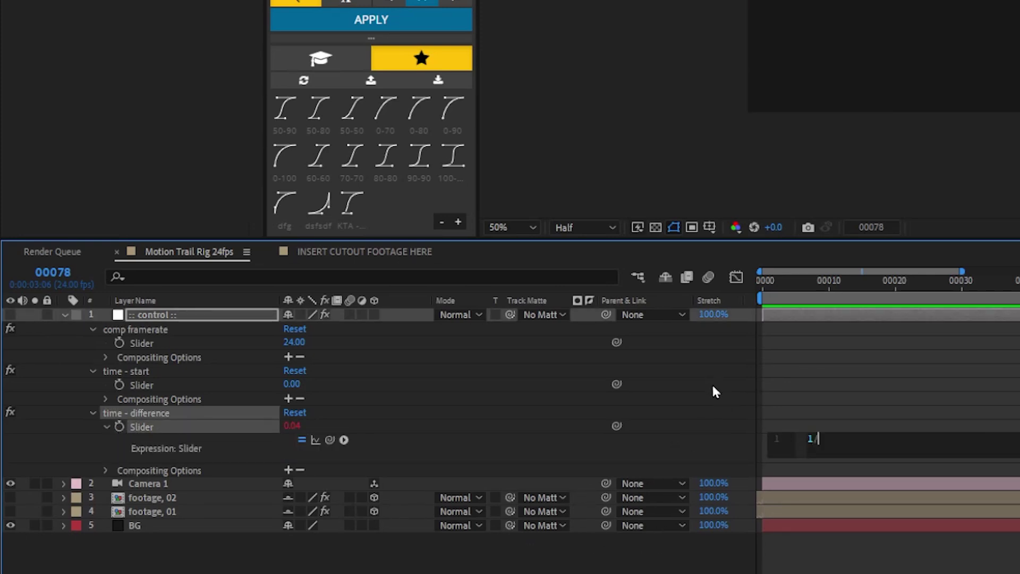
text(/)
drag(330, 440, 128, 343)
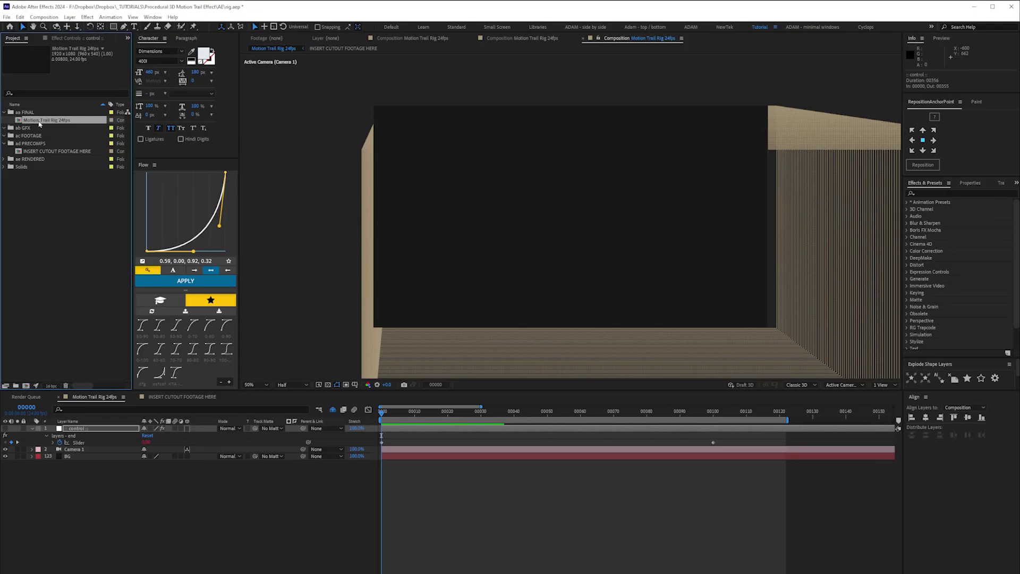
click(66, 39)
click(81, 63)
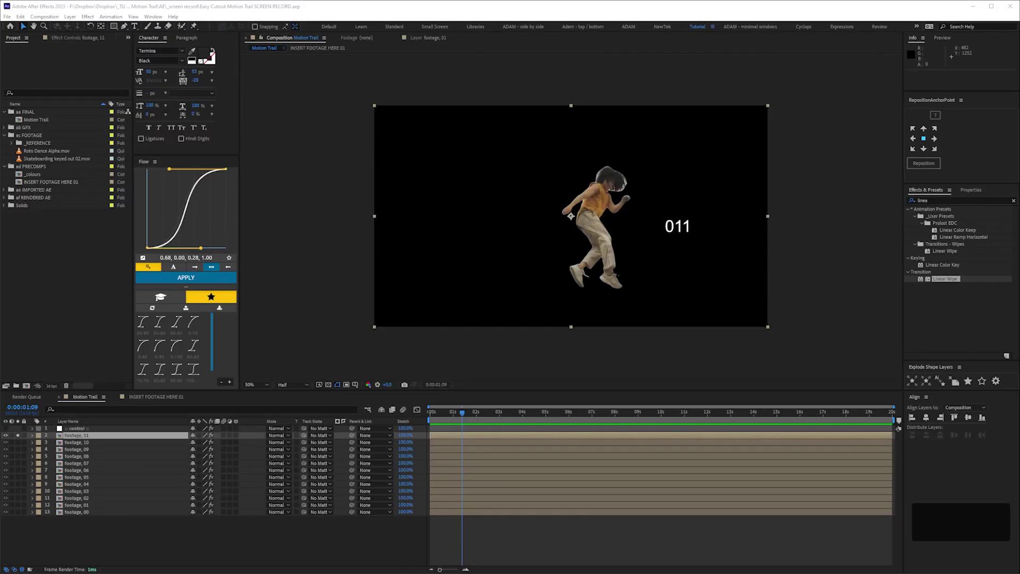
Back in the Motion Trail project, delete layers footage, 01 through footage, 11, keeping only footage, 00 and the control null.
shift+click(102, 505)
key(Delete)
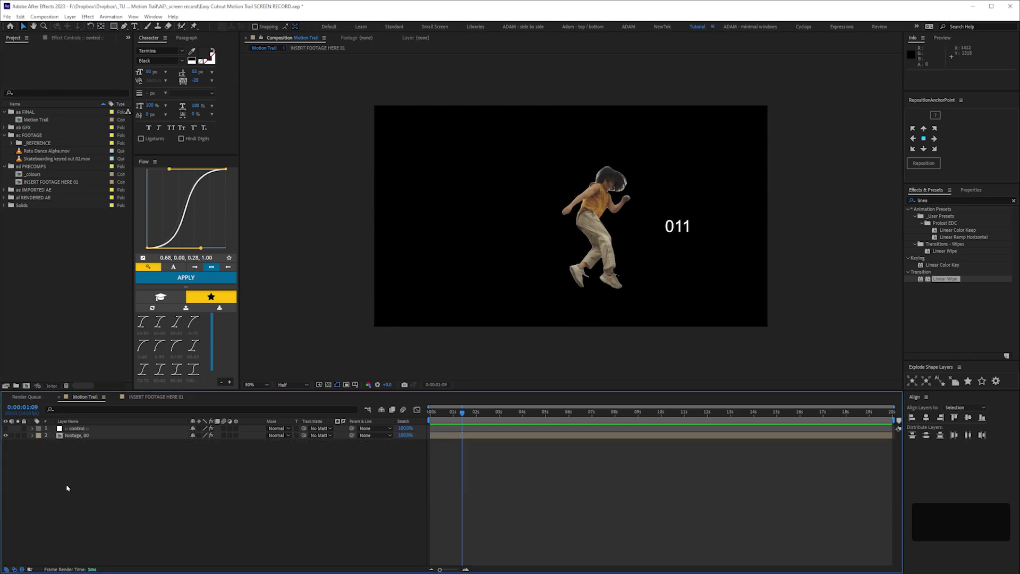
Make the footage, 00 layer 3D and separate its Position into X, Y and Z dimensions.
click(79, 436)
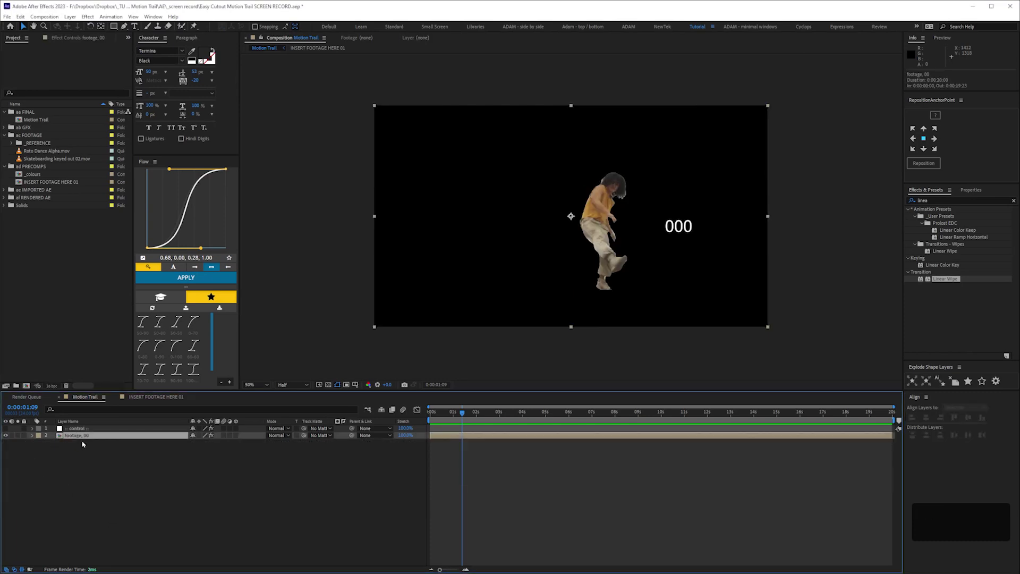
key(p)
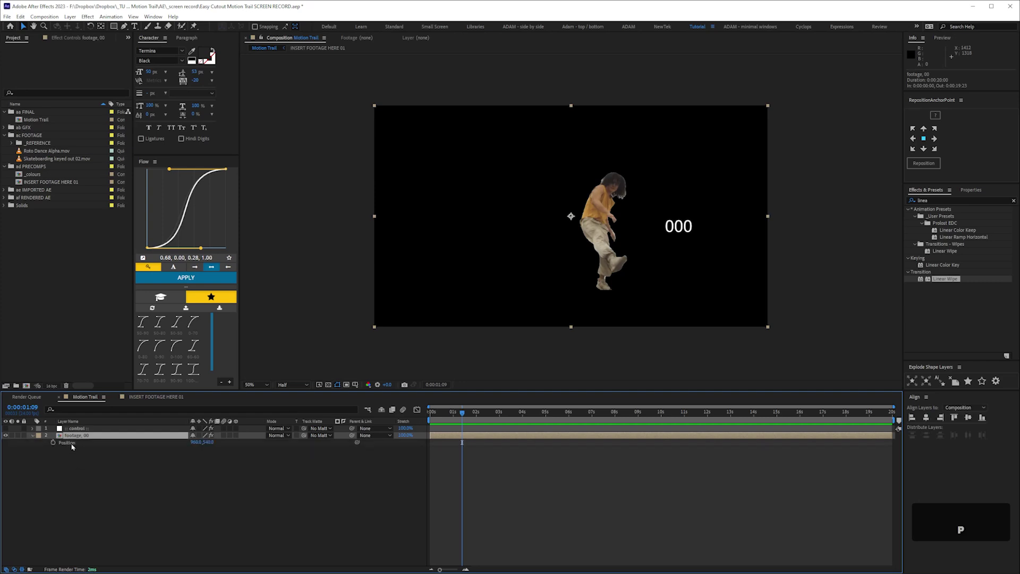
click(236, 436)
right_click(68, 445)
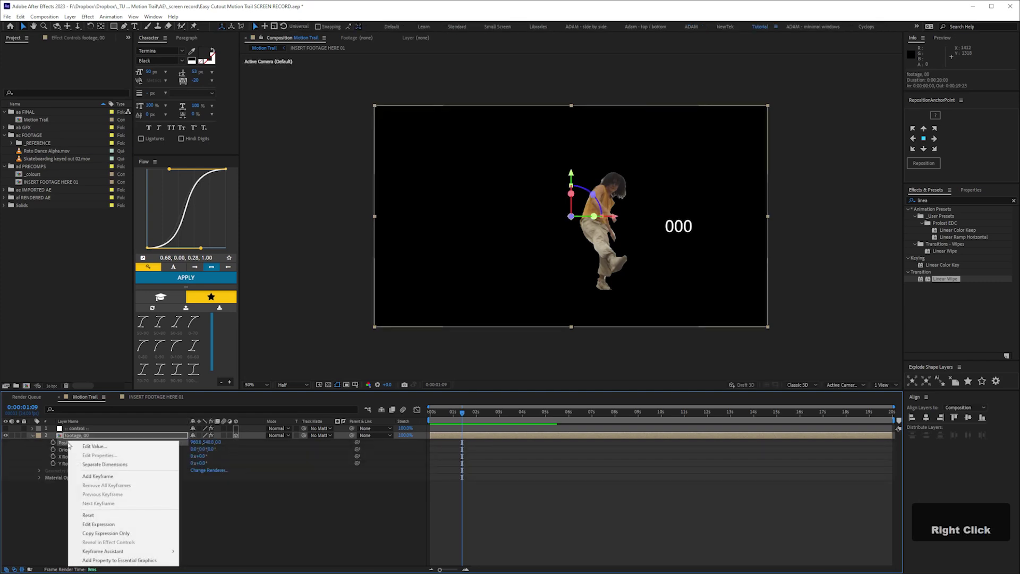
click(85, 449)
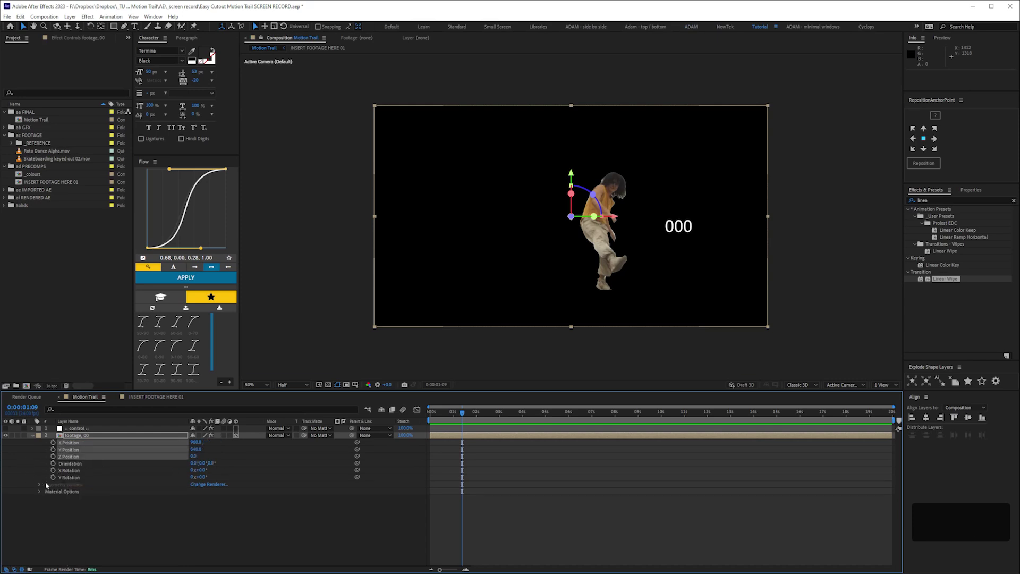
On the control null, duplicate the time - difference slider and rename the copy x spread.
click(46, 486)
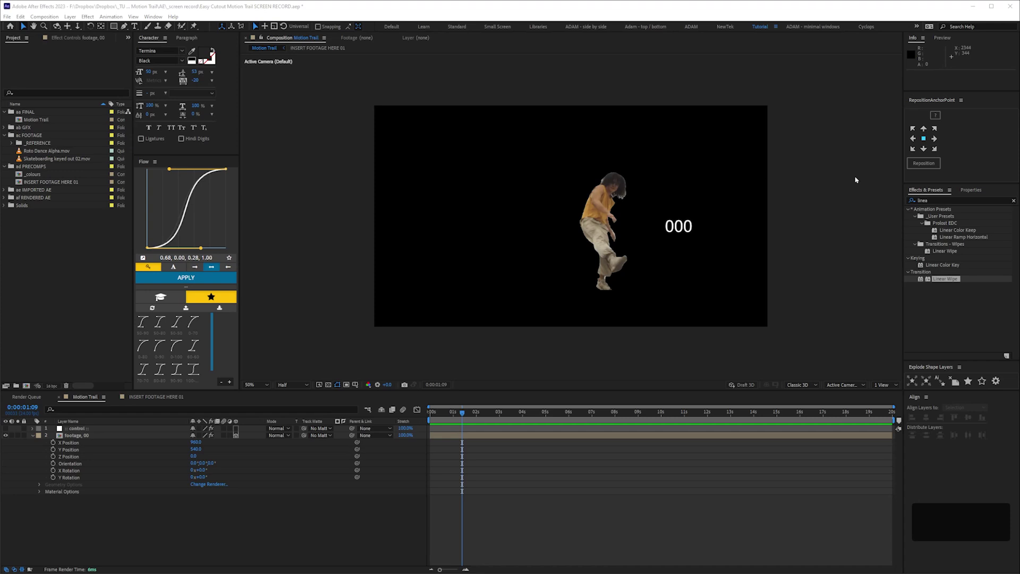
click(74, 429)
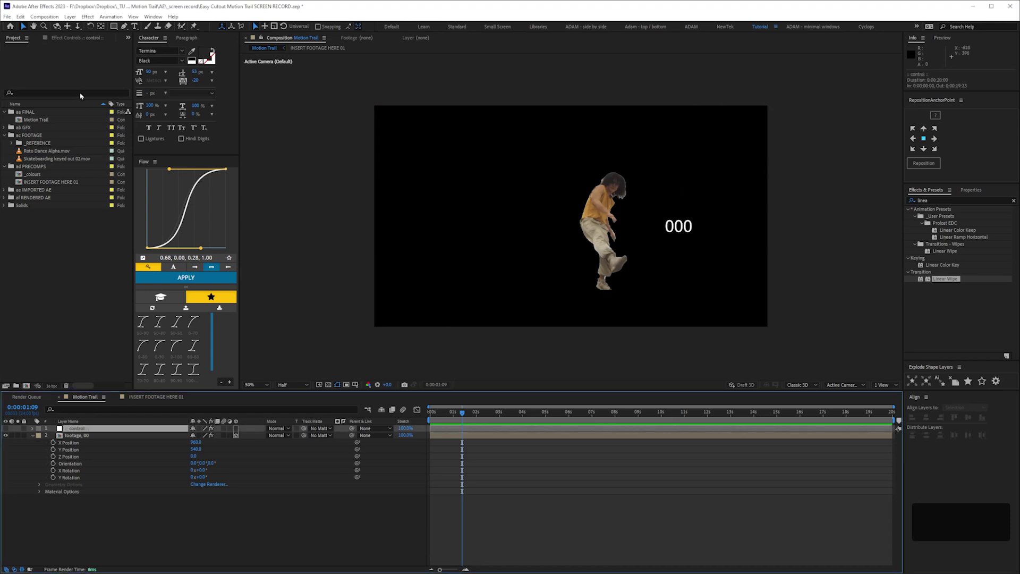
click(66, 38)
click(40, 70)
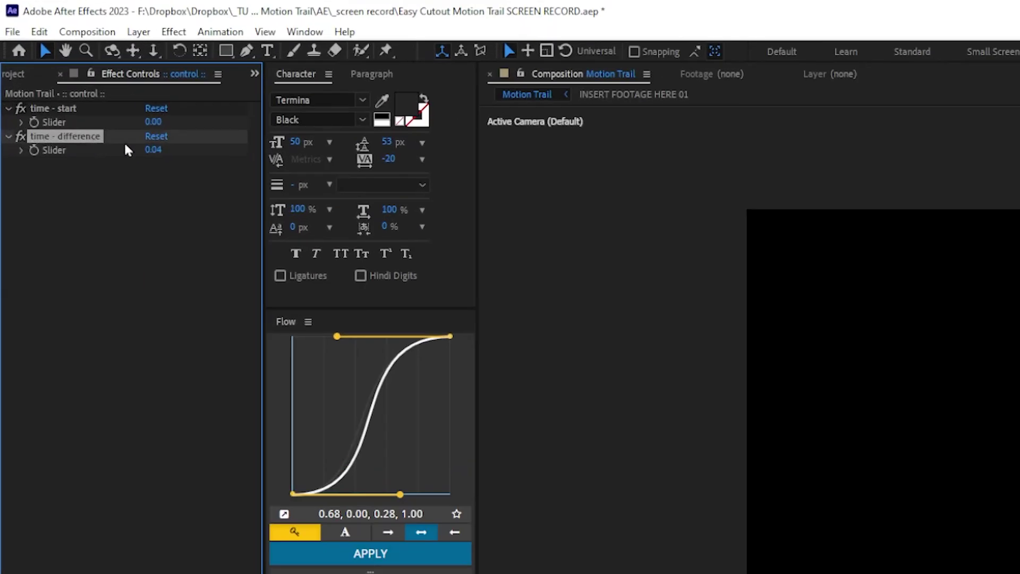
key(ctrl+d)
key(Return)
text(x)
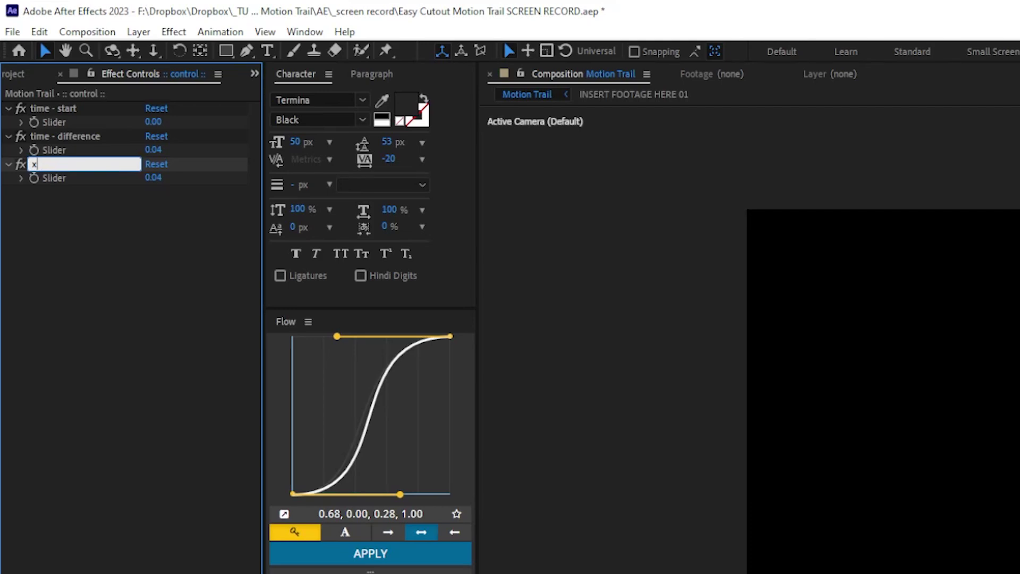
text( spread)
key(Return)
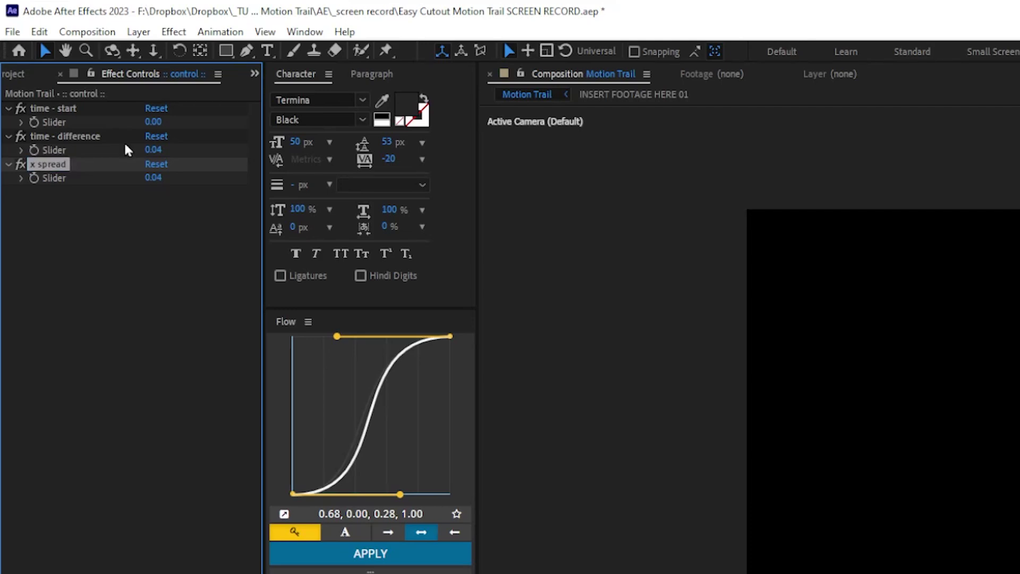
Set the x spread slider on the control null to 10.
click(153, 178)
text(10)
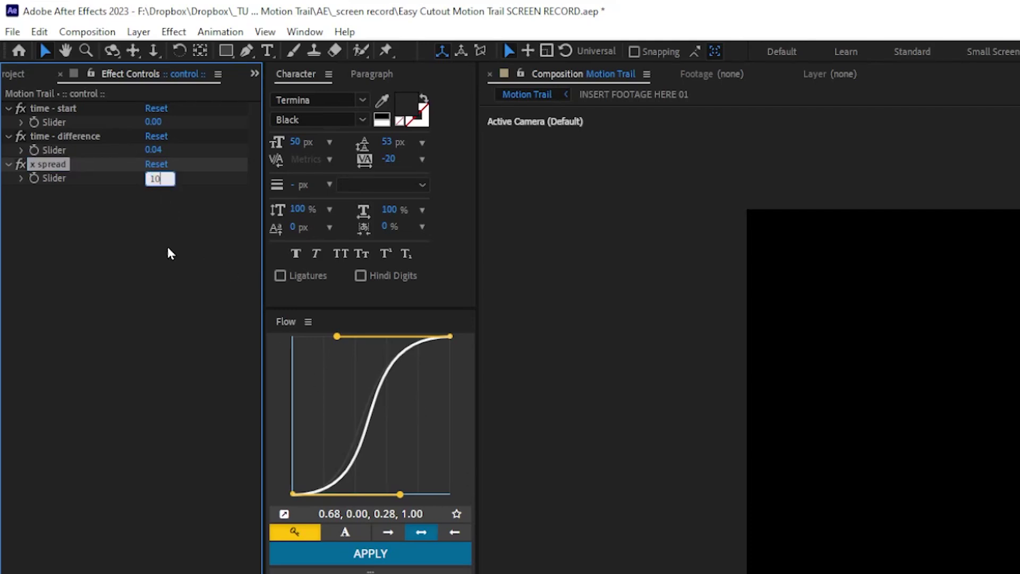
key(Return)
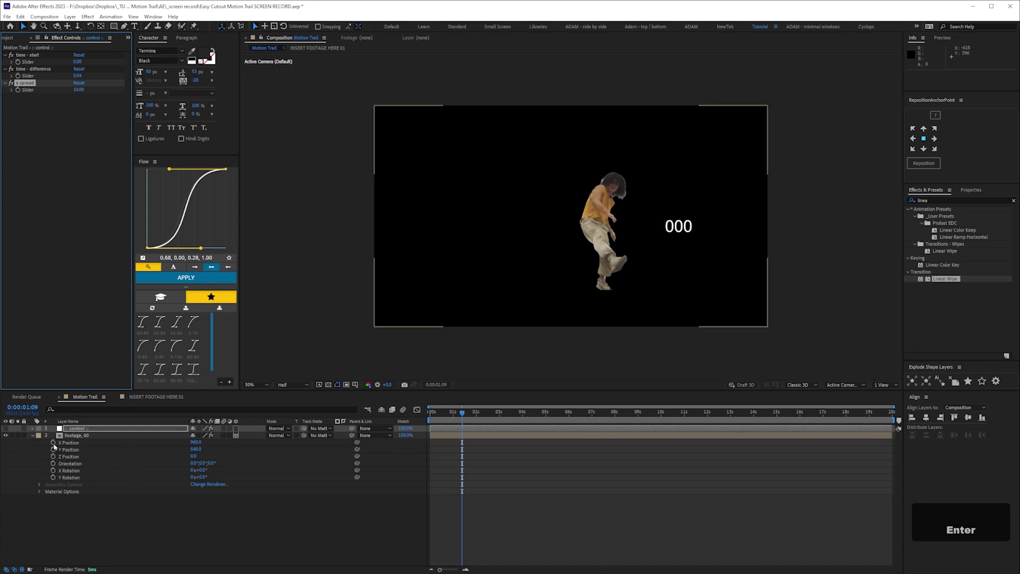
Add an expression to the X Position of footage, 00 that adds the x spread slider multiplied by the layer's x slider to the value.
alt+click(54, 443)
text(value+[spread*x])
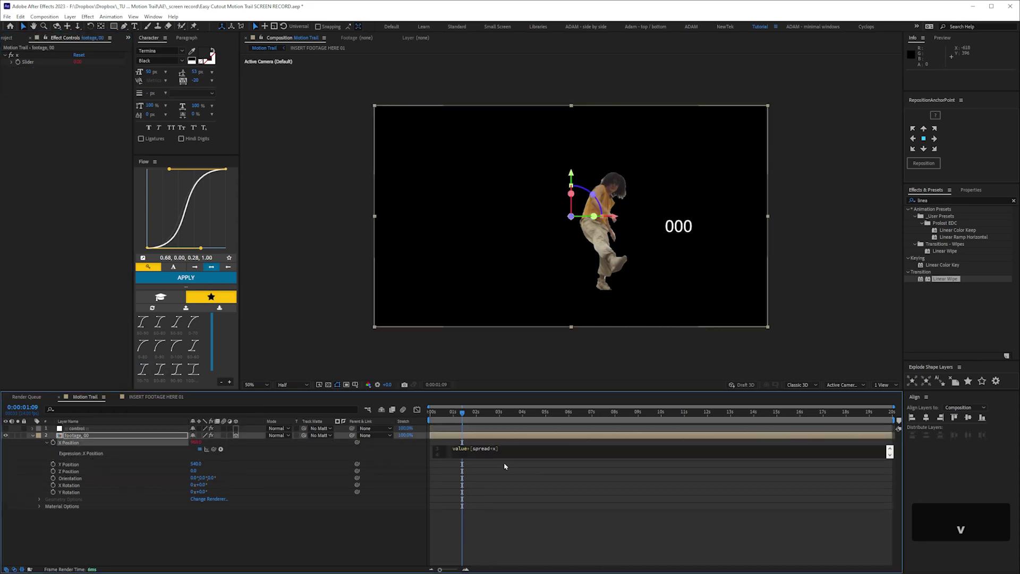
drag(494, 460, 491, 490)
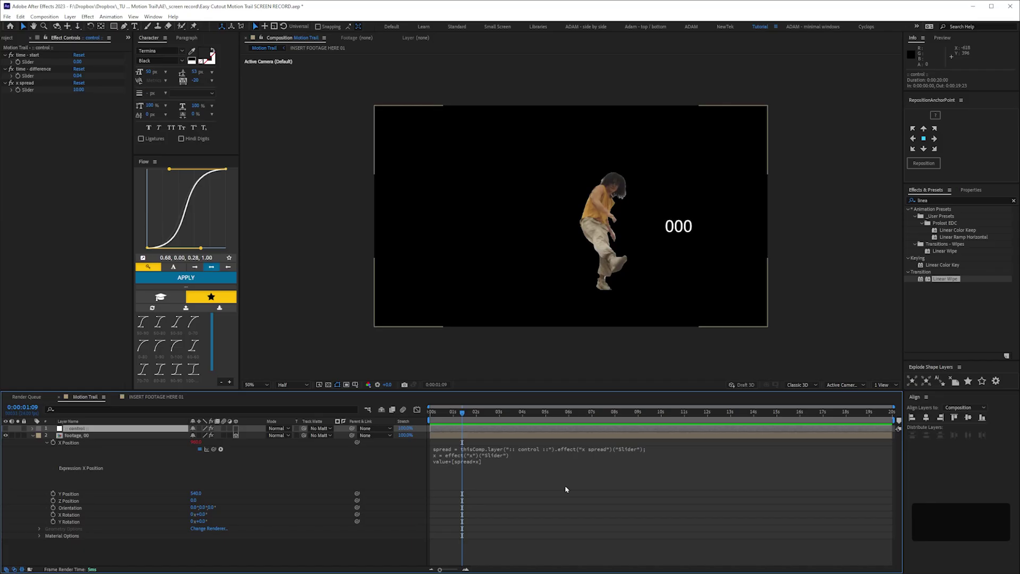
Duplicate footage, 00 twice and rename the first copy footage, 01.
click(77, 436)
key(ctrl+d)
key(ctrl+d)
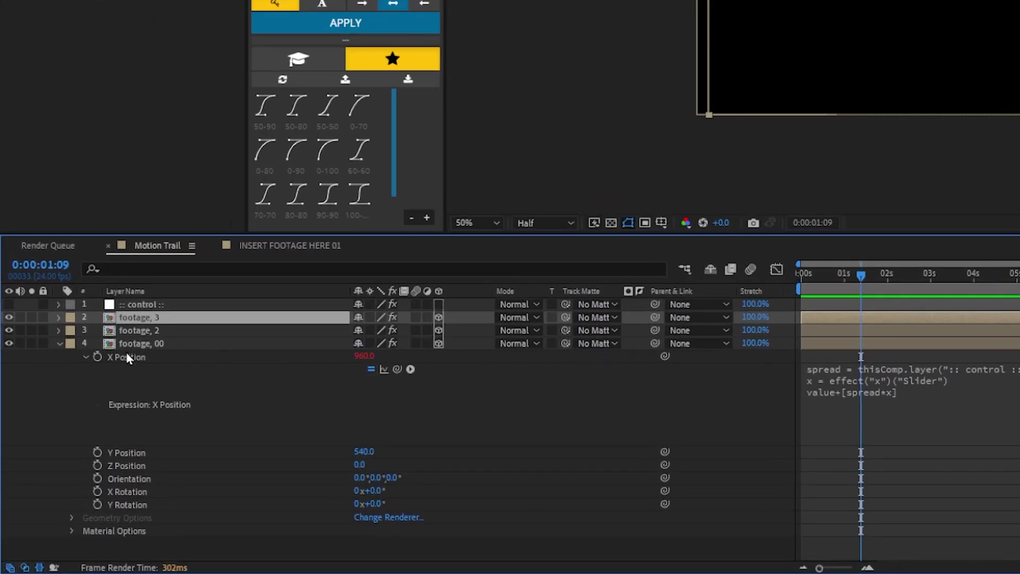
click(166, 330)
key(Return)
click(175, 331)
key(BackSpace)
text(01)
key(Return)
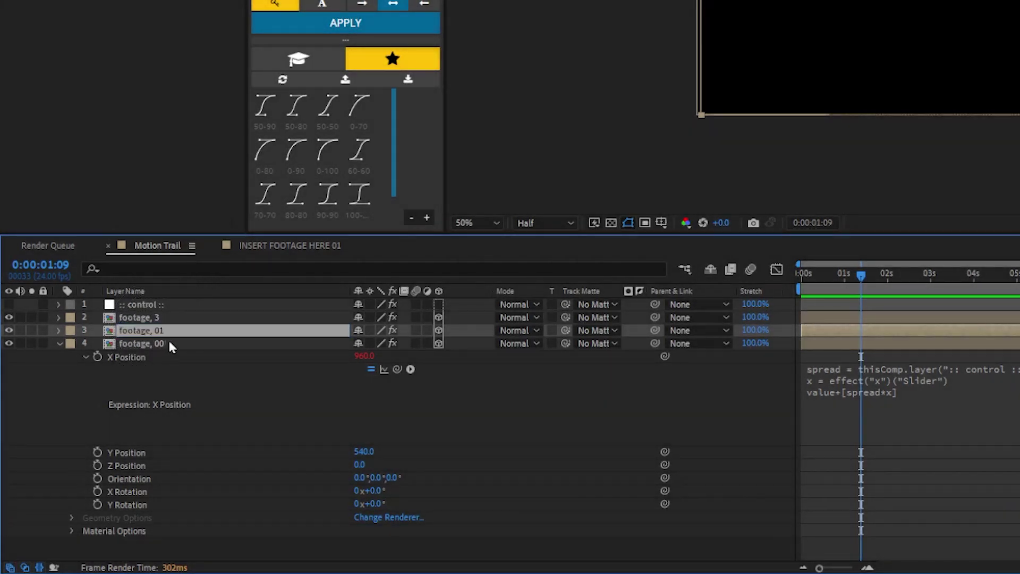
Delete layers footage, 00 and footage, 3, and reveal the position properties of footage, 01.
click(162, 347)
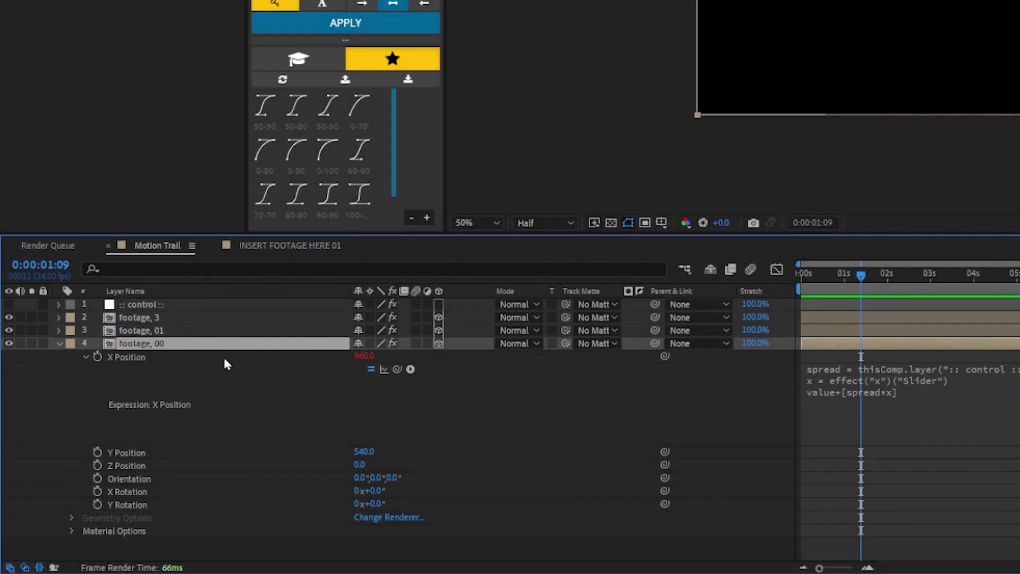
key(Delete)
click(162, 317)
key(Delete)
click(154, 319)
key(p)
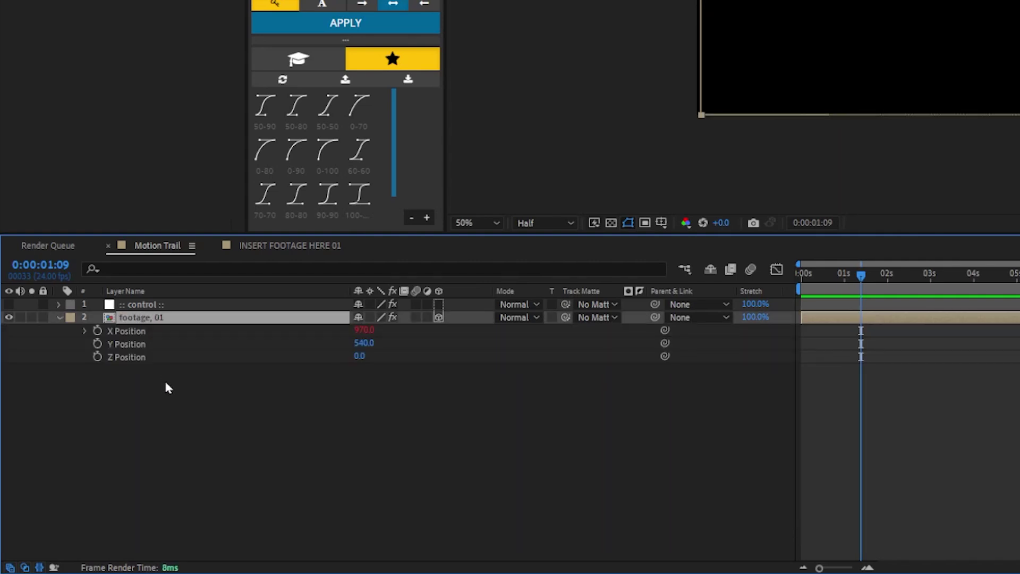
Duplicate footage, 01 three times and reveal the position properties of all four footage layers.
key(ctrl+d)
key(ctrl+d)
key(ctrl+d)
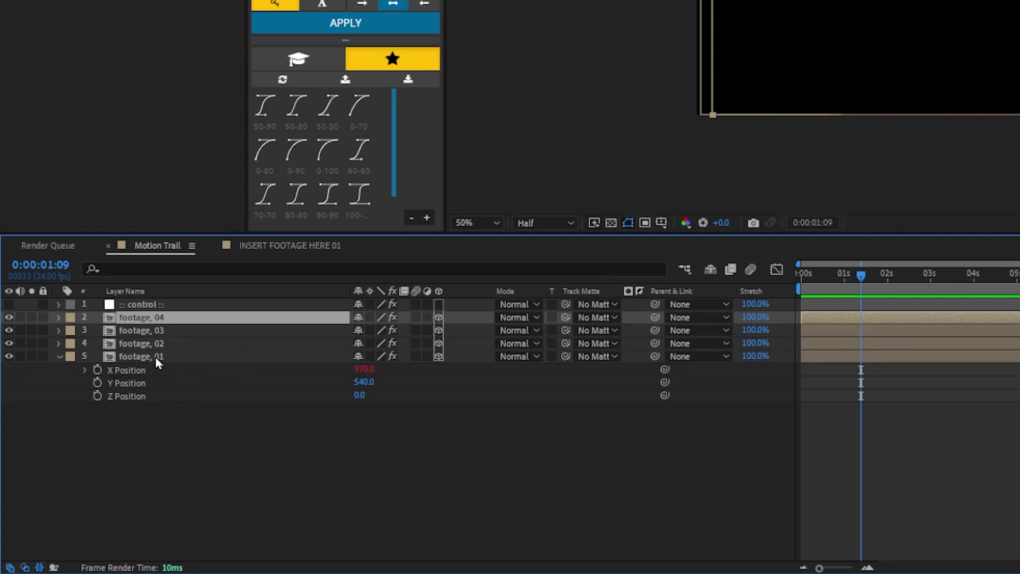
shift+click(154, 357)
key(p)
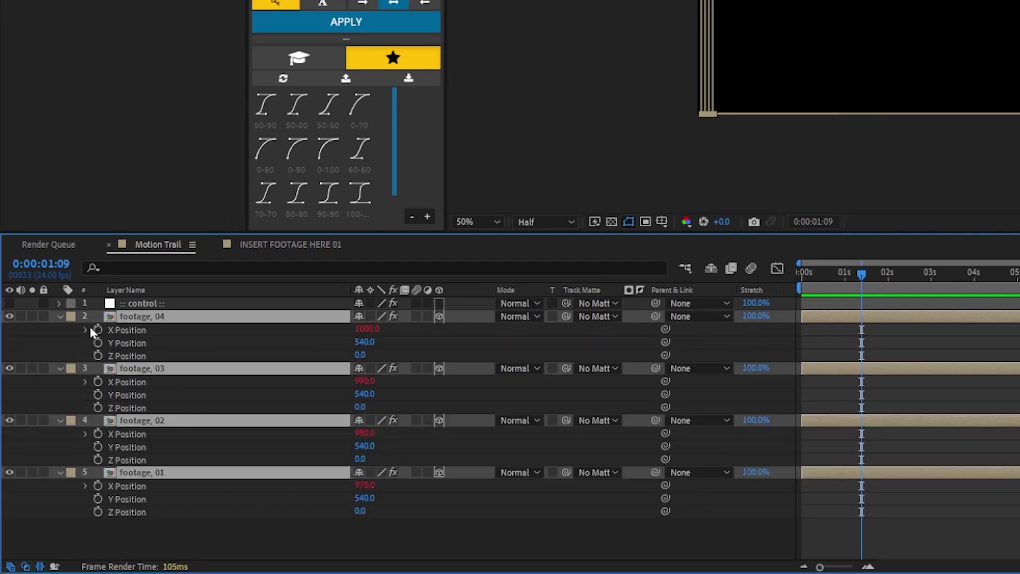
key(F2)
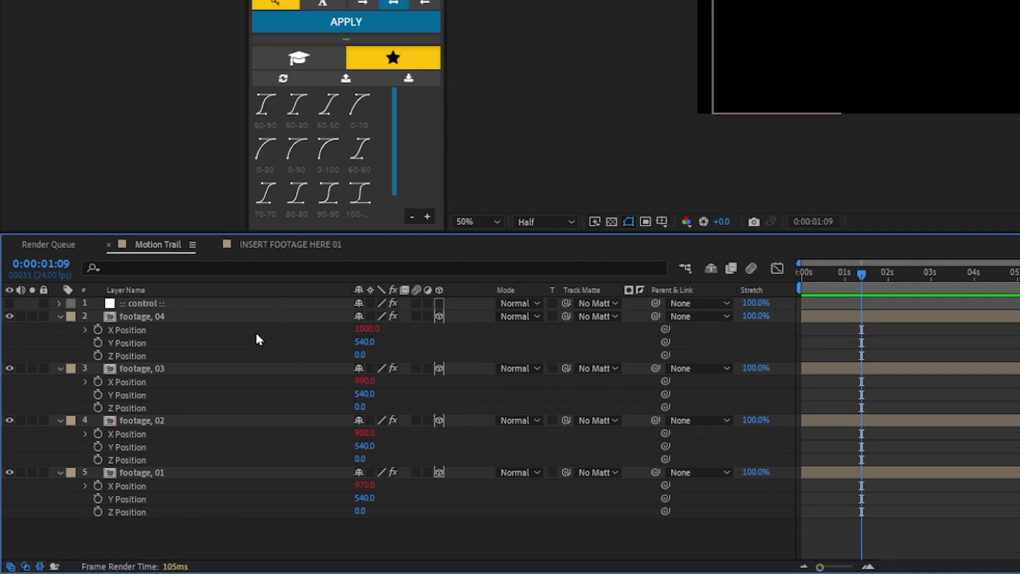
Set the x spread slider on the control null to 100.
click(133, 306)
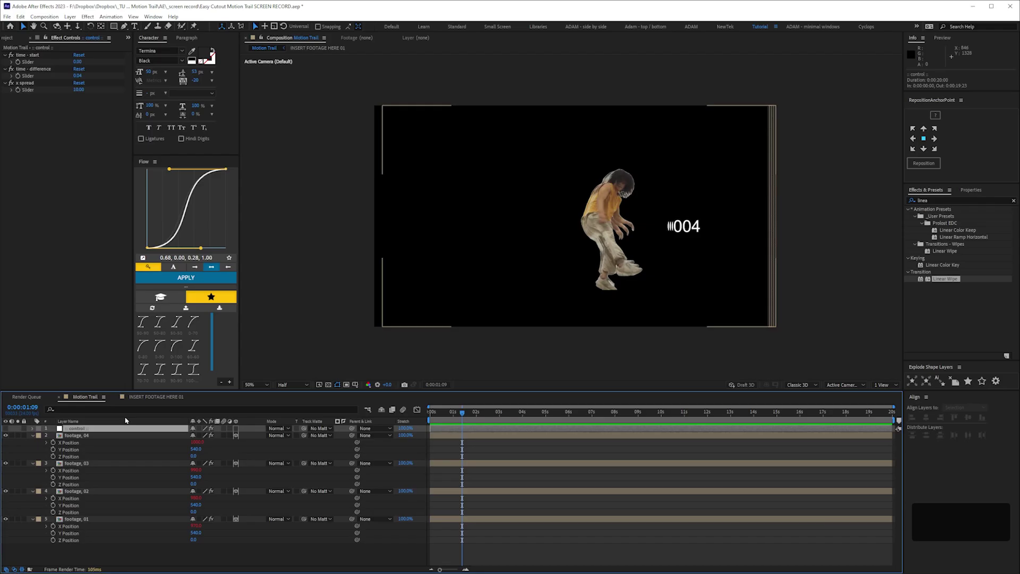
click(78, 90)
text(100)
key(Return)
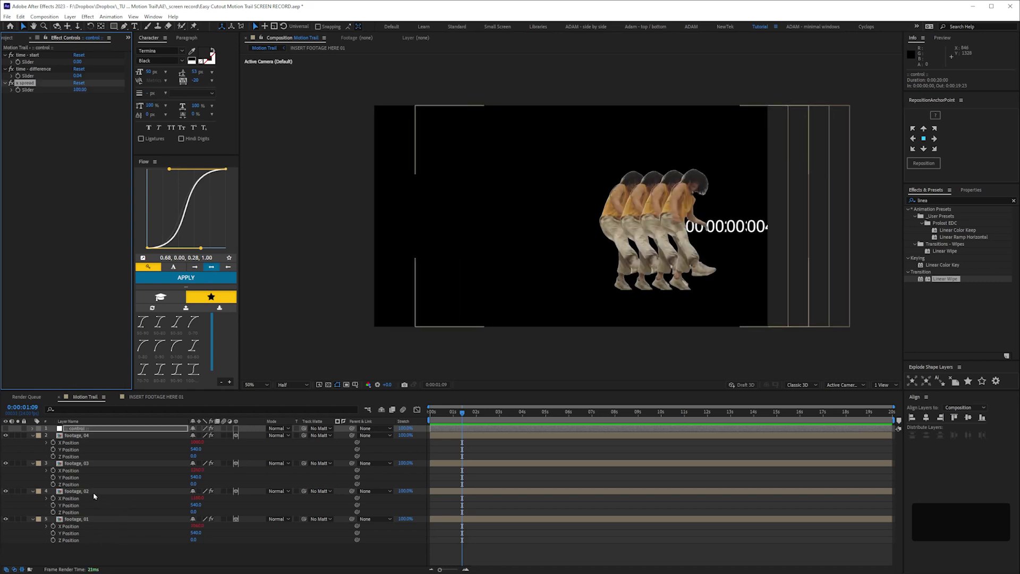
Move all four footage layers together about 480 px to the left along the X axis in the composition.
click(77, 435)
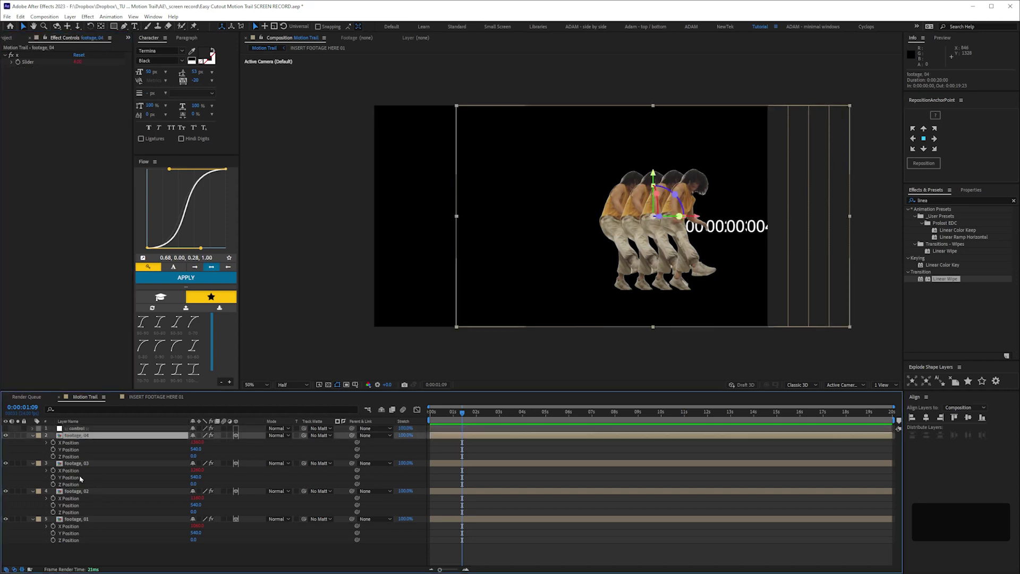
shift+click(68, 520)
drag(740, 248, 629, 316)
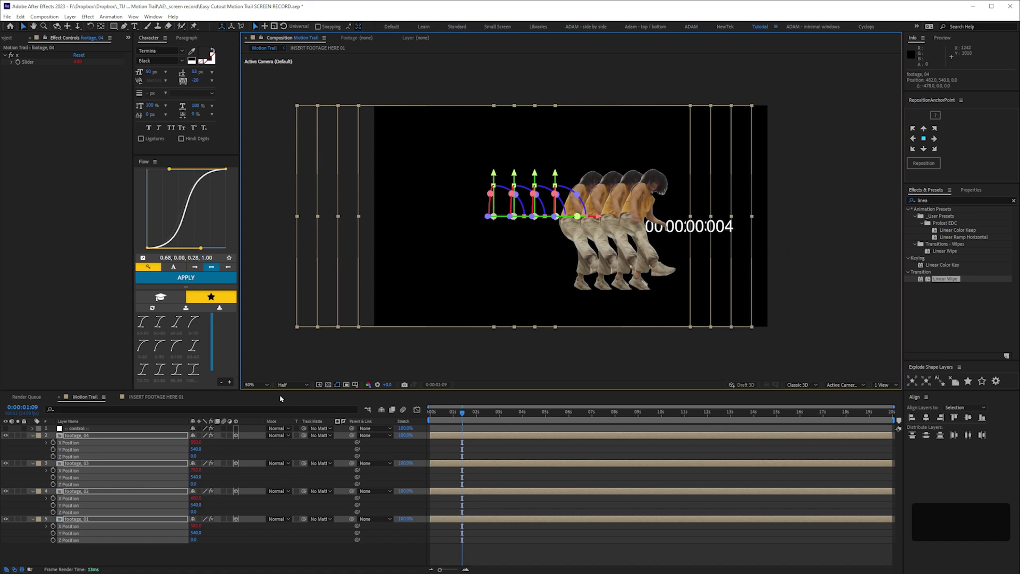
click(50, 443)
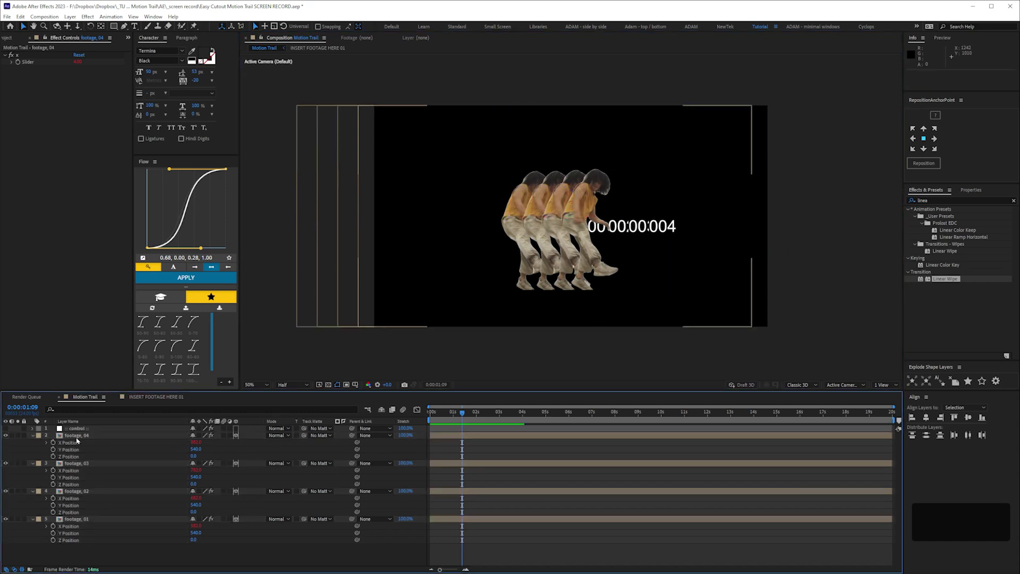
Delete layers footage, 02 through footage, 04 and fit footage, 01 back to the composition frame.
click(77, 437)
shift+click(85, 492)
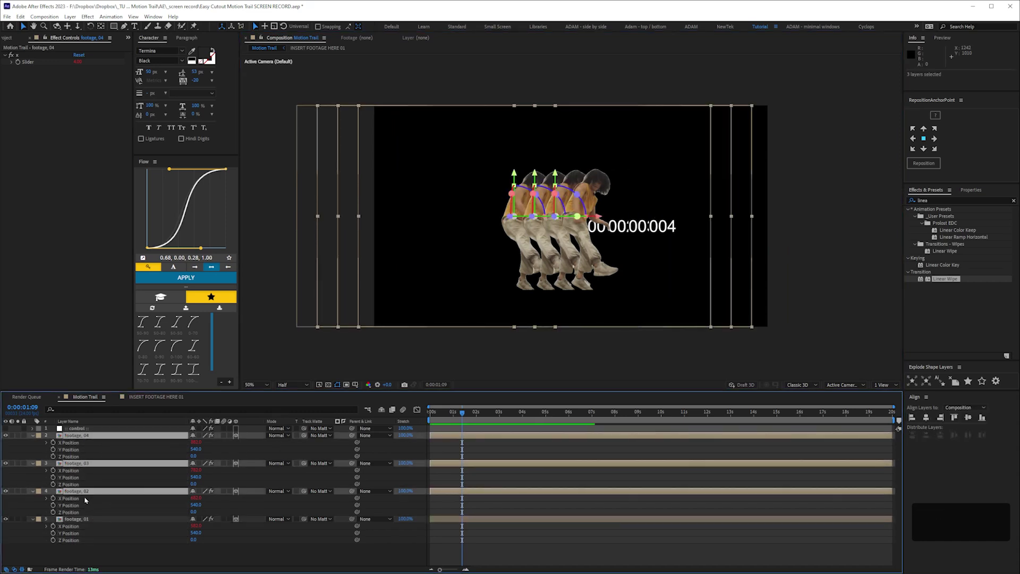
key(Delete)
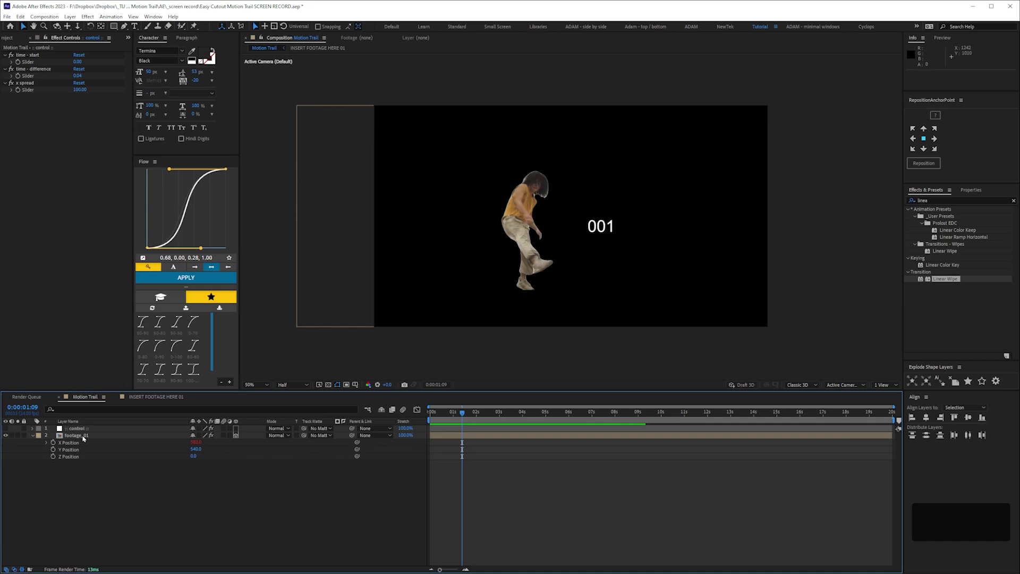
click(82, 437)
key(ctrl+alt+f)
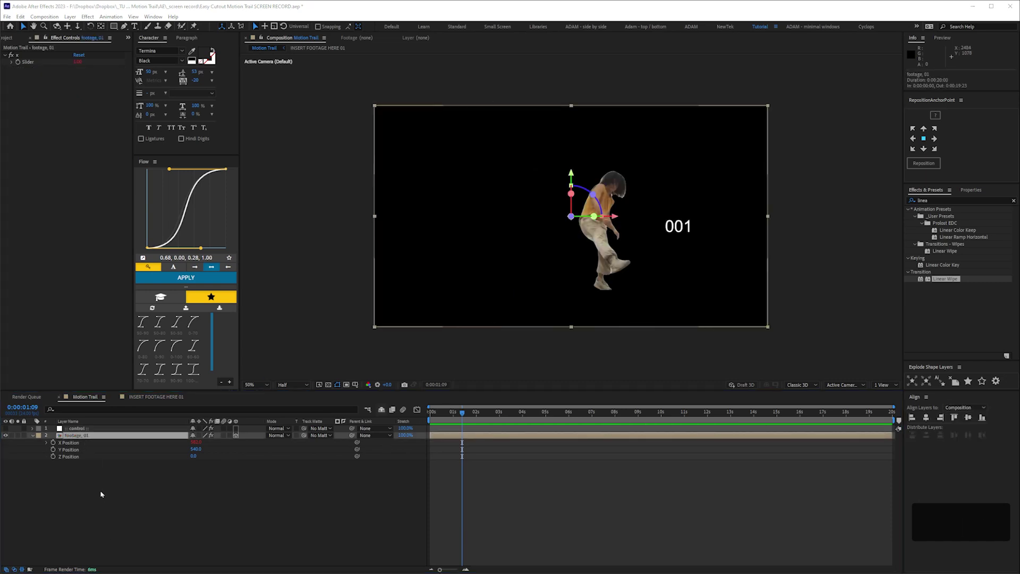
Add a one-node camera with the 35mm preset to the Motion Trail composition.
click(108, 506)
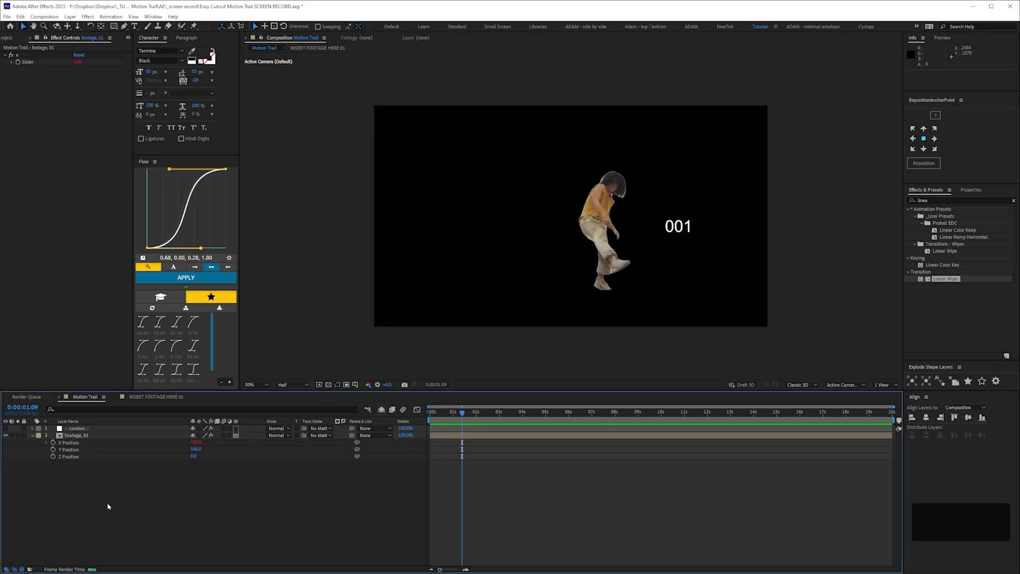
key(ctrl+alt+shift+c)
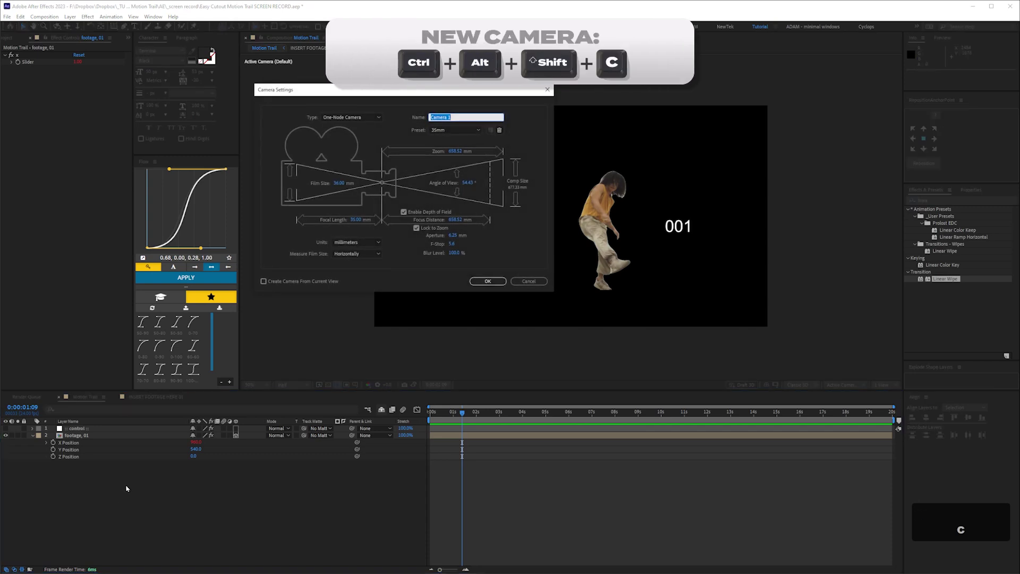
click(488, 281)
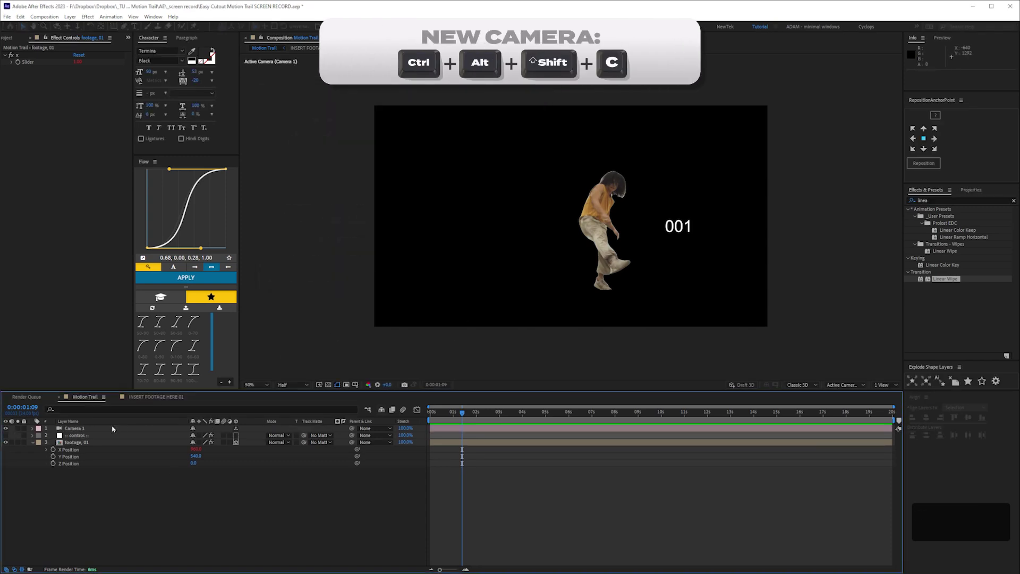
Duplicate the x spread slider on the control null and rename the copy z spread.
click(79, 435)
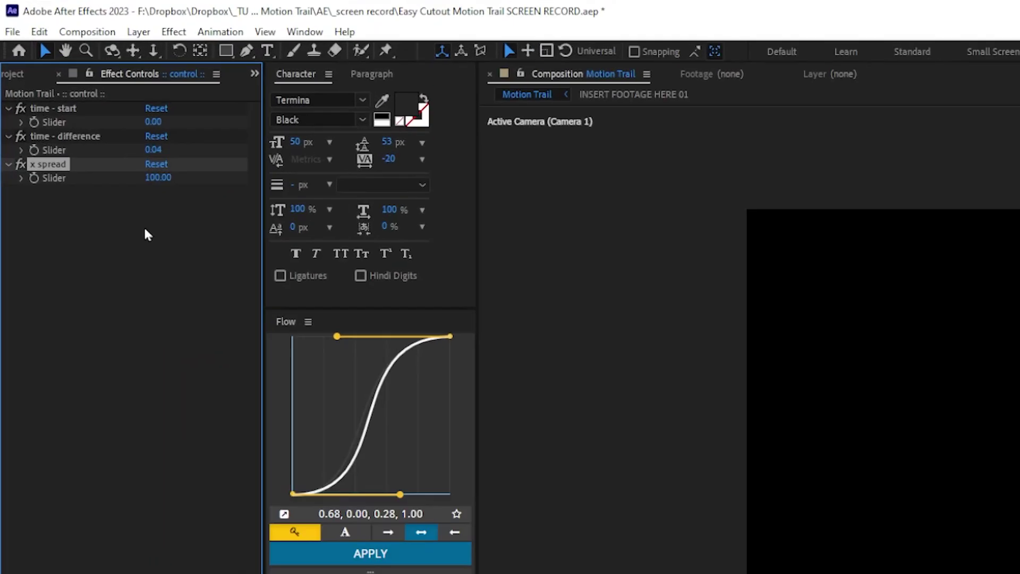
key(ctrl+d)
key(Return)
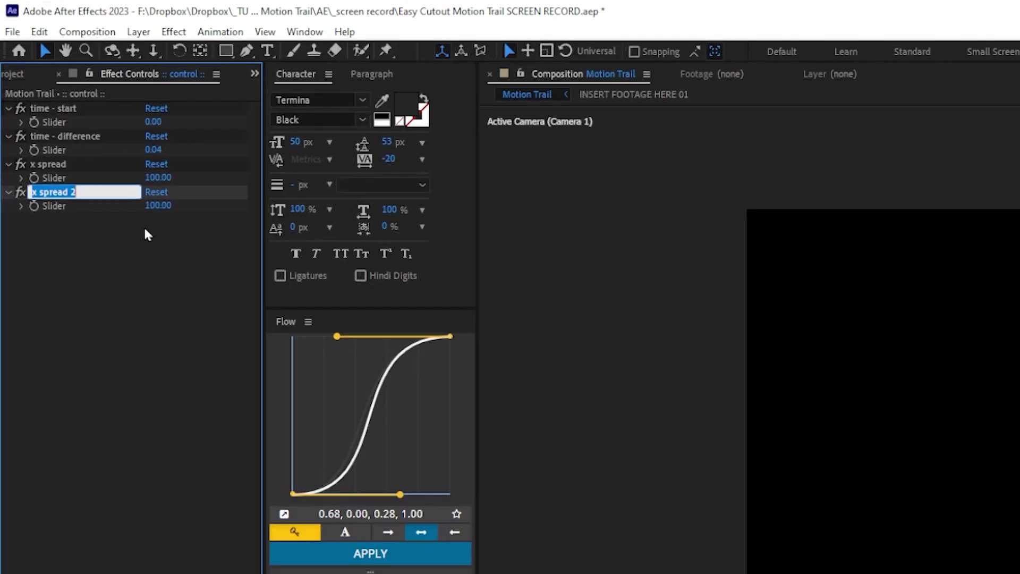
key(Right)
key(BackSpace)
text(z)
key(Return)
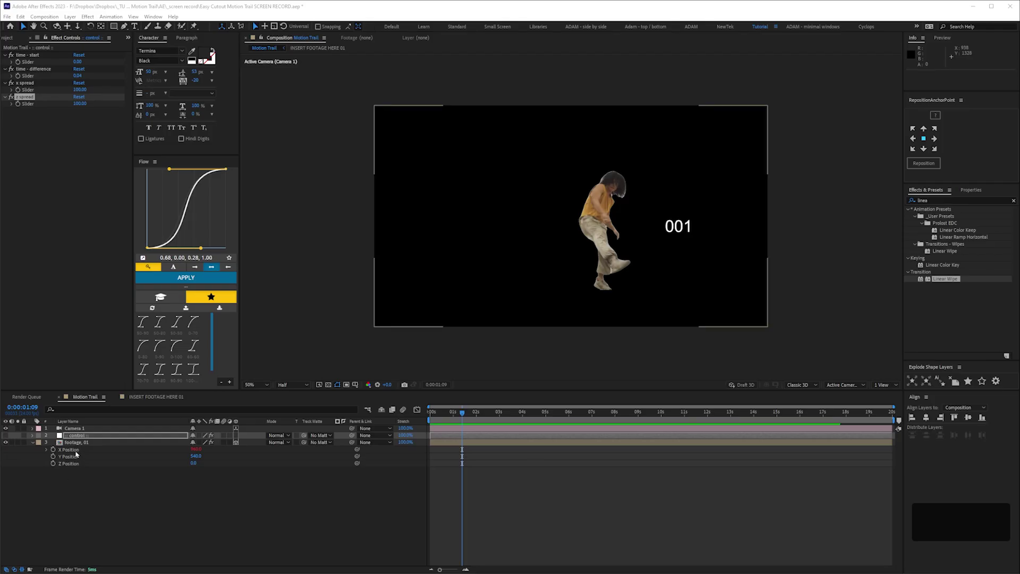
Copy only the X Position expression of footage, 01 and paste it onto the layer's Z Position.
click(71, 456)
key(ctrl)
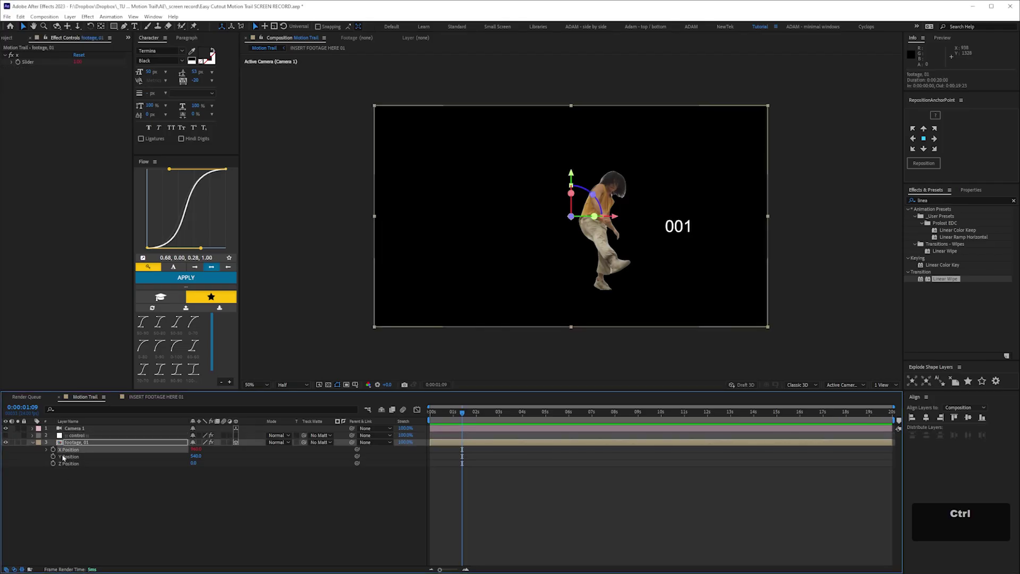
right_click(63, 450)
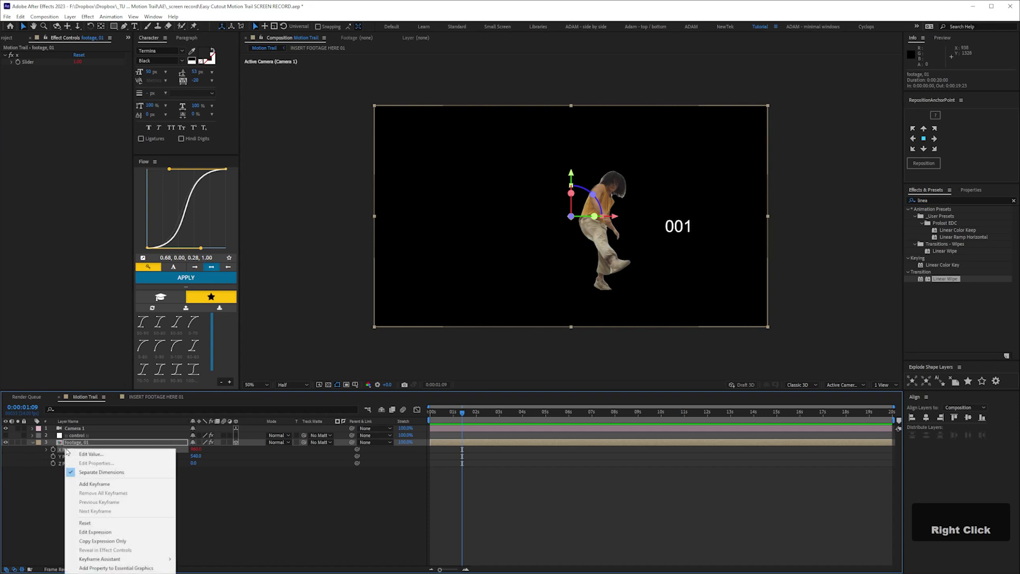
click(103, 541)
click(69, 464)
key(ctrl+v)
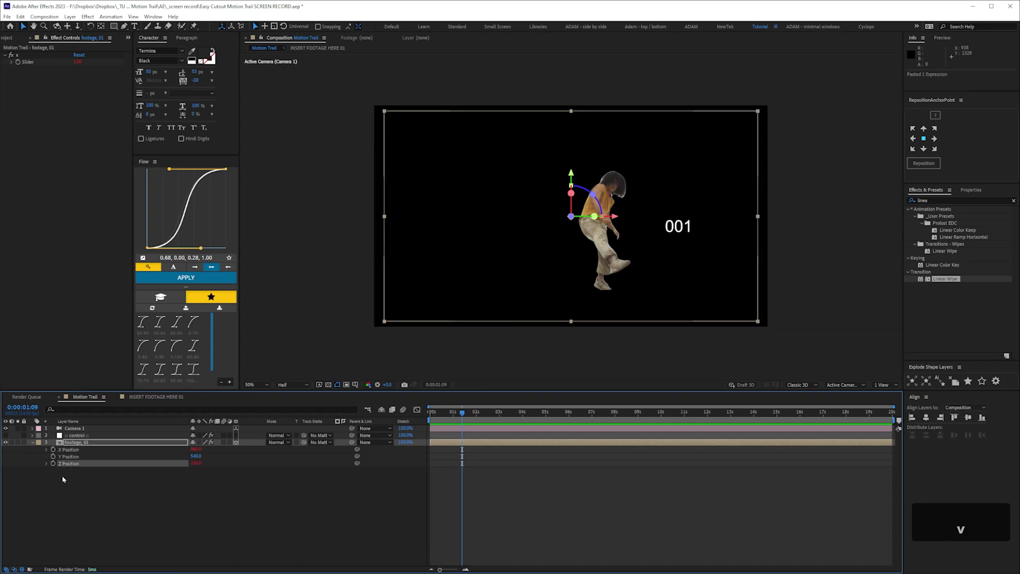
Edit footage, 01's Z Position expression so its spread variable references the control layer's z spread slider instead of x spread.
click(47, 463)
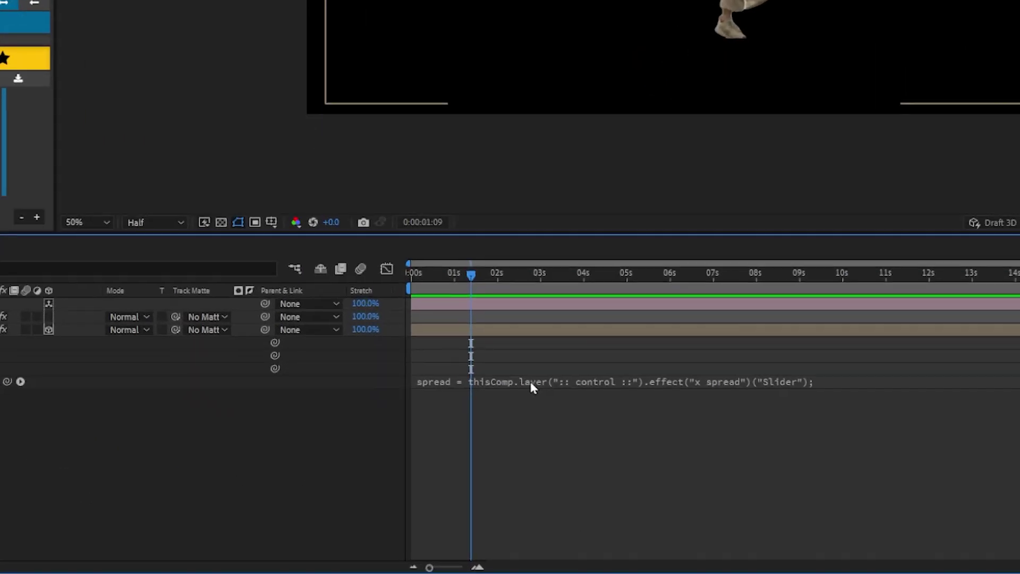
click(495, 471)
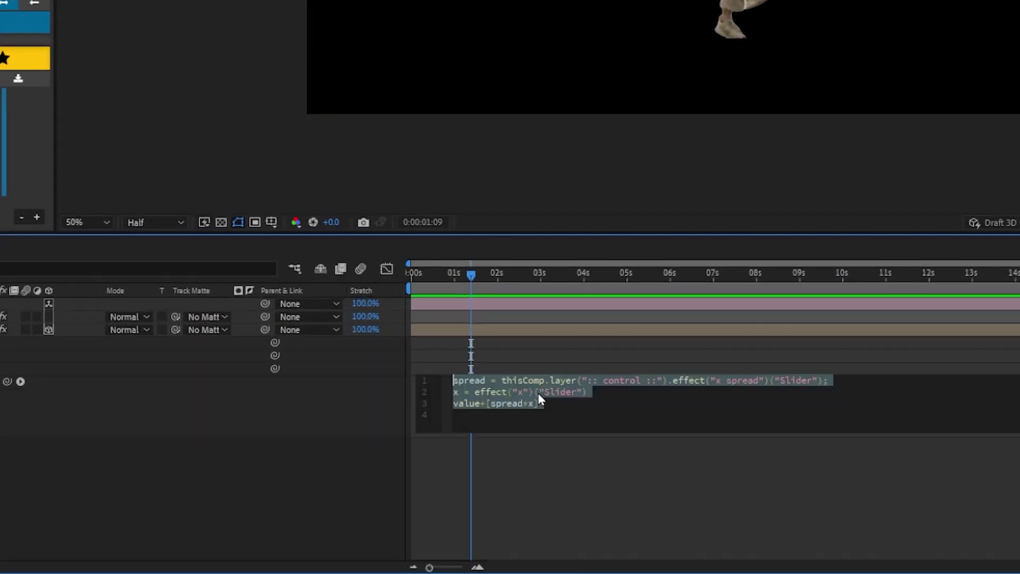
click(719, 380)
key(BackSpace)
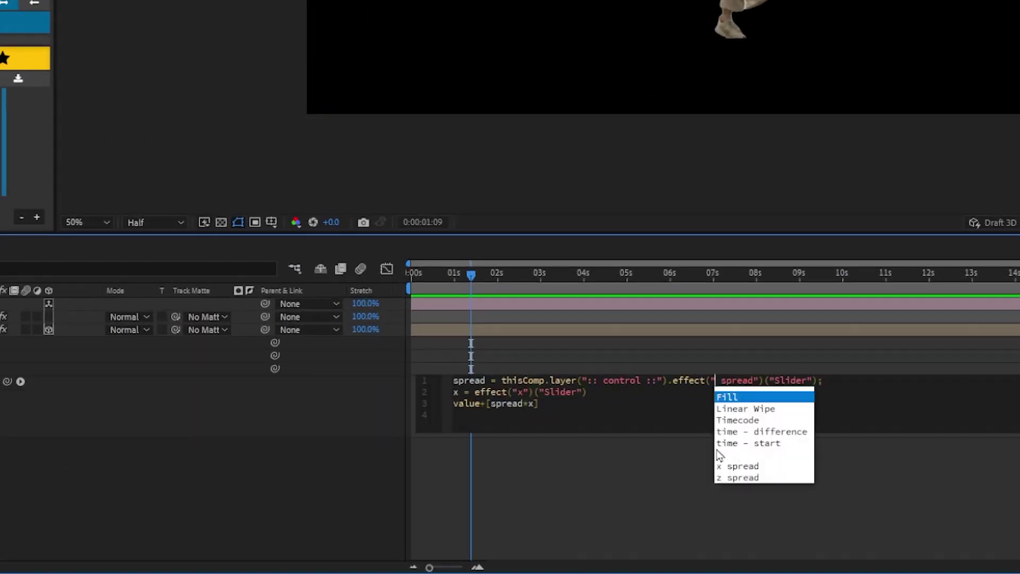
text(z)
click(243, 517)
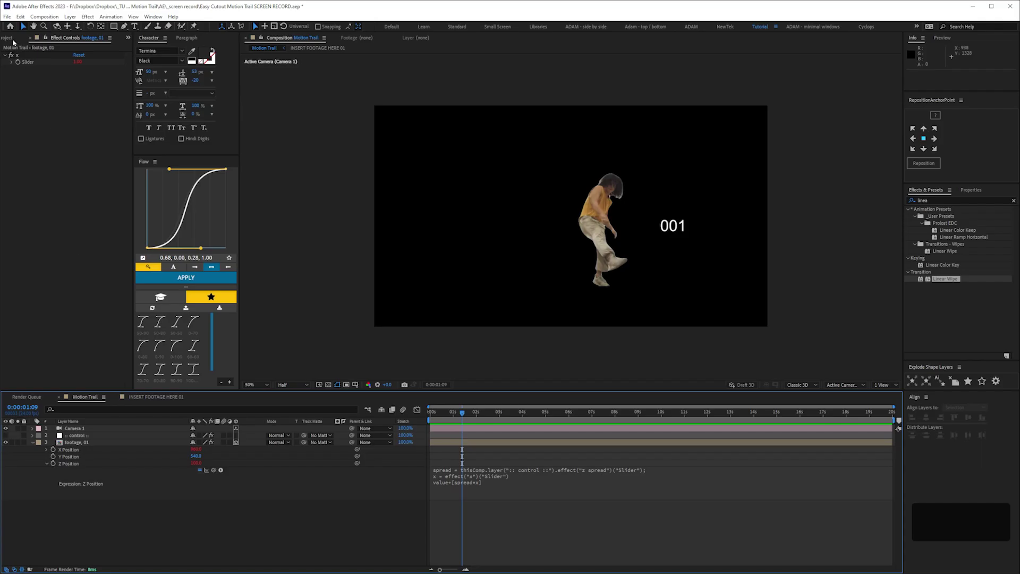
Set the z spread slider on the control null to 200.
click(14, 40)
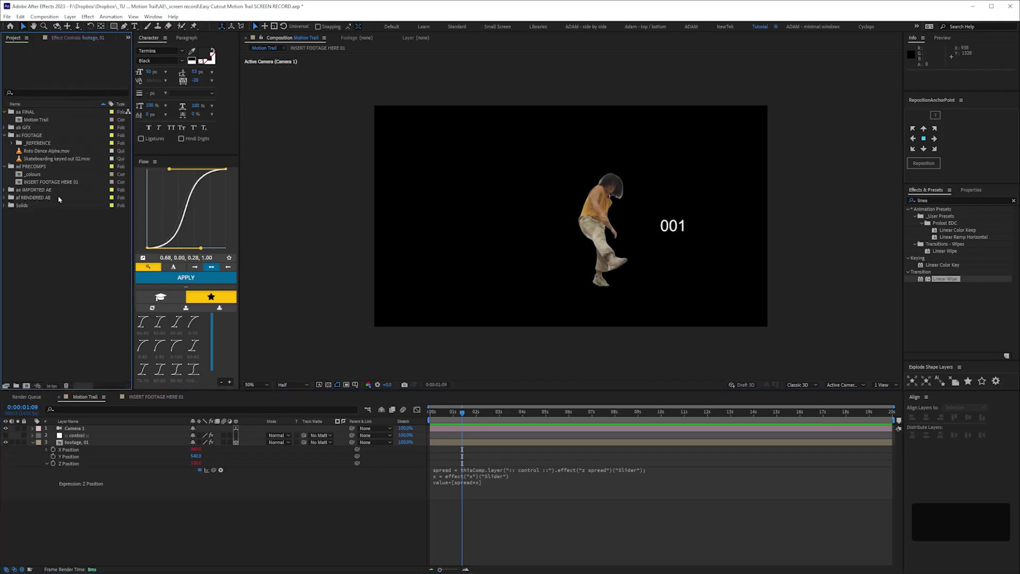
click(86, 438)
click(79, 38)
click(80, 104)
text(200)
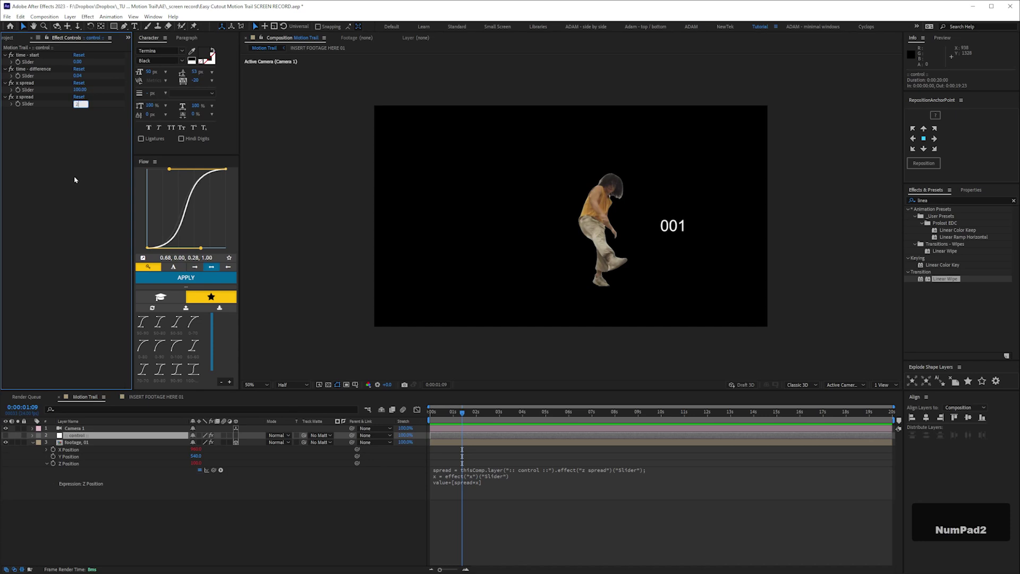
key(Return)
Duplicate footage, 01 six times to build the trail up to footage, 07.
click(85, 447)
key(ctrl+d)
key(ctrl+d)
key(ctrl+d)
key(ctrl+d)
key(ctrl+d)
key(ctrl+d)
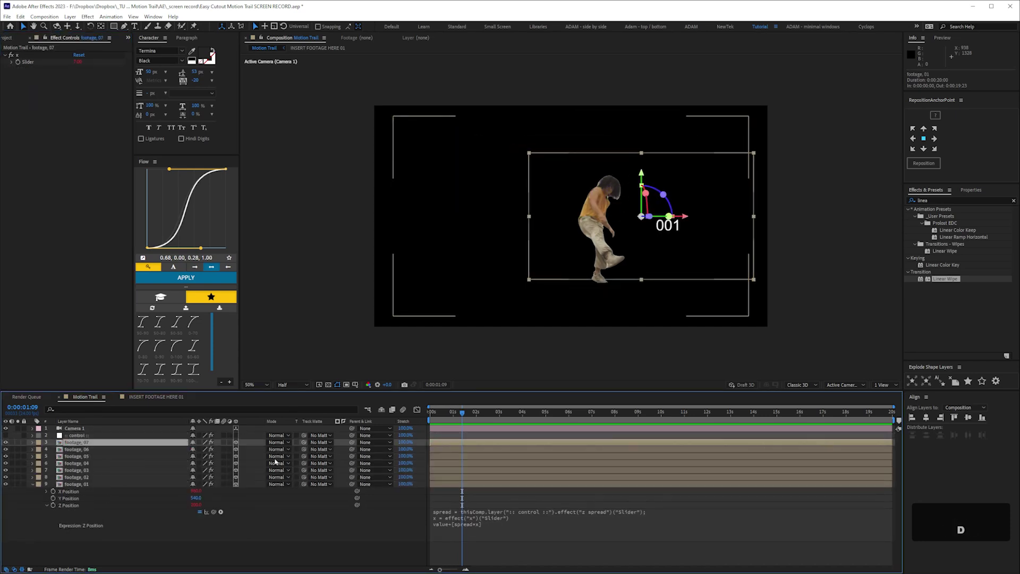
Show the composition in two views, with Top beside the Active Camera, and enlarge the Top view to 12.5%.
click(882, 384)
click(882, 404)
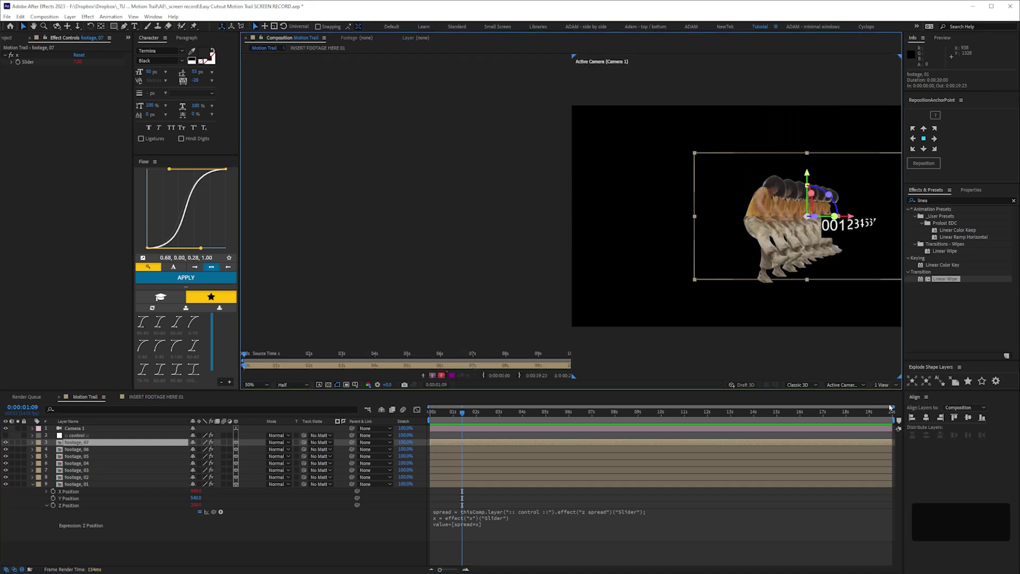
click(439, 343)
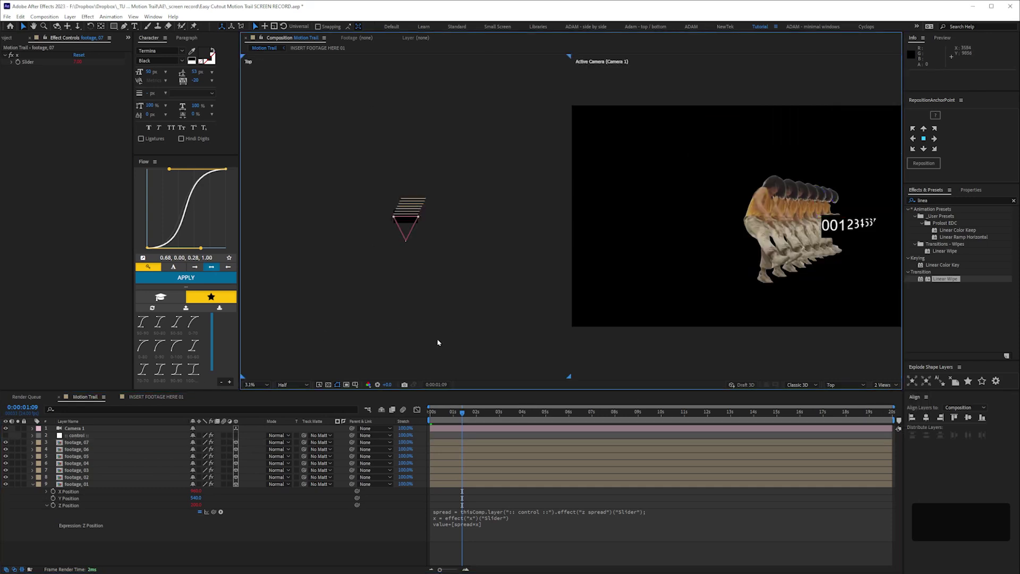
key(ctrl+equal)
key(ctrl+equal)
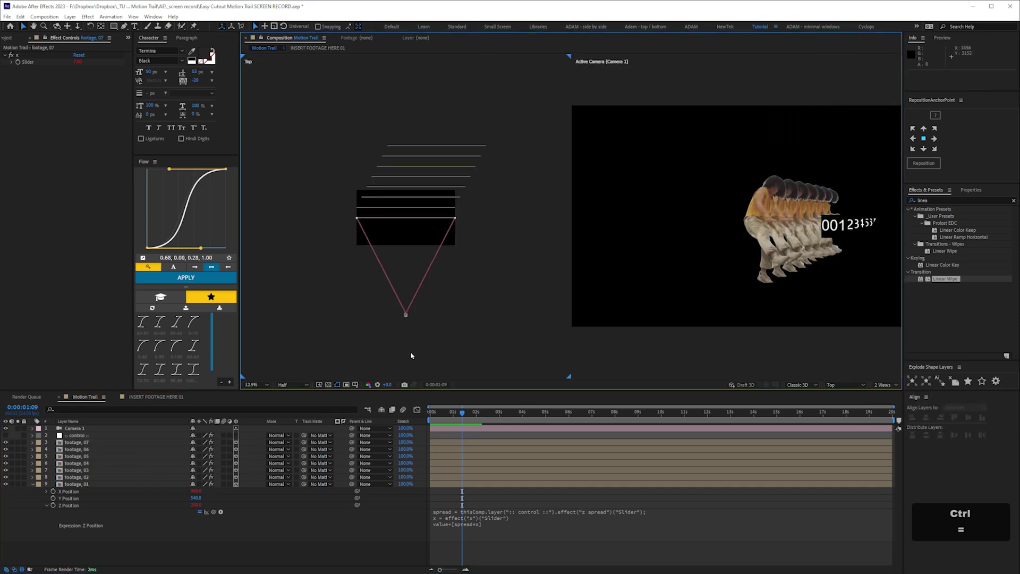
Set the control null's x spread slider to 0.
click(75, 436)
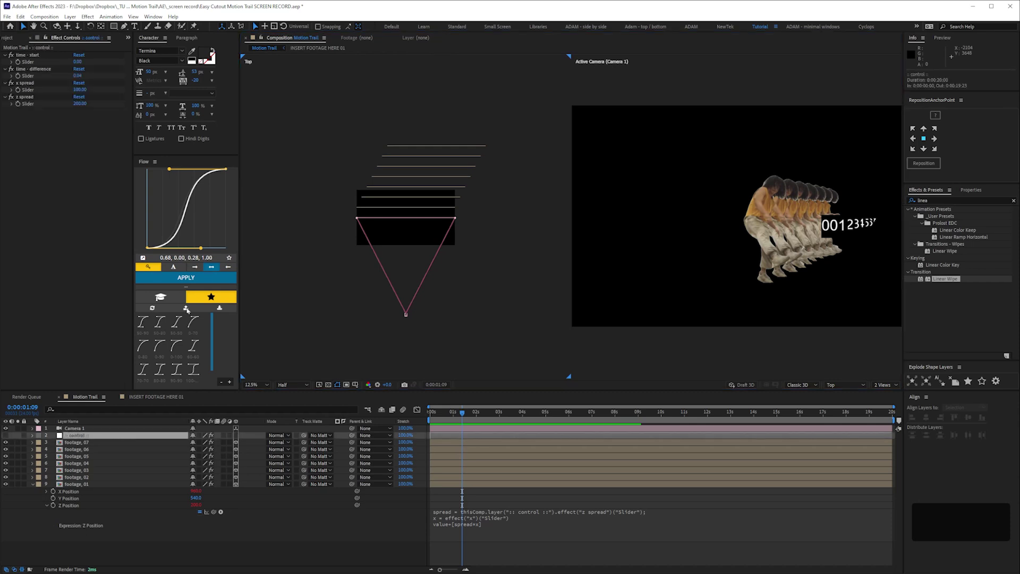
click(79, 90)
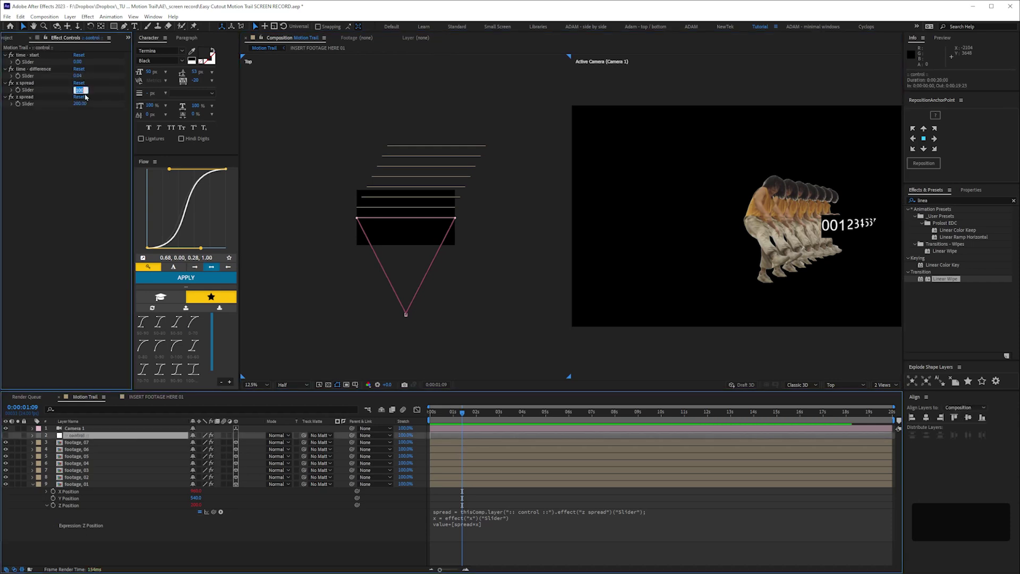
text(0)
key(Return)
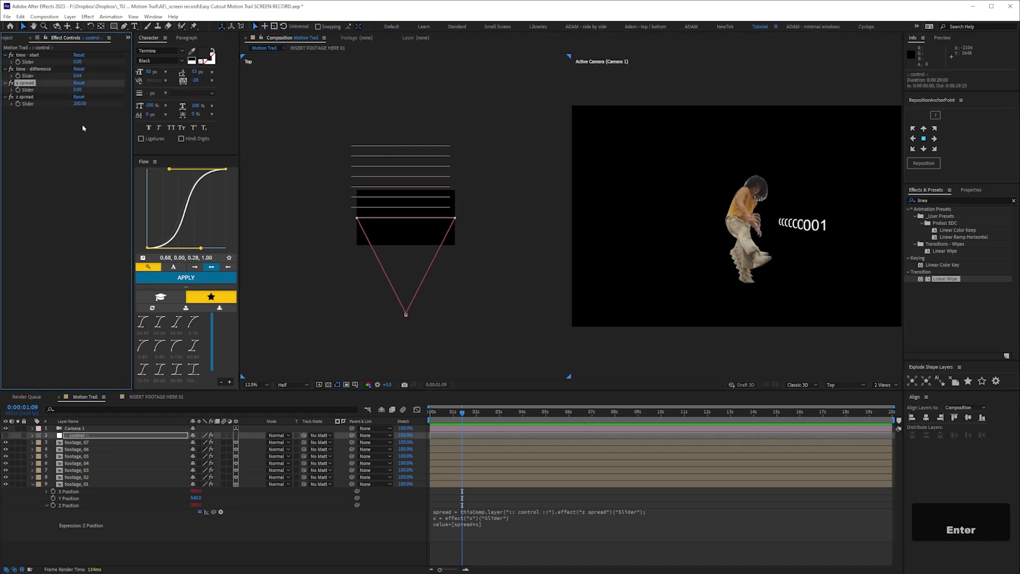
Set the control null's z spread slider to 300.
click(78, 104)
text(300)
key(Return)
Reduce the control null's z spread slider to 0.
click(79, 104)
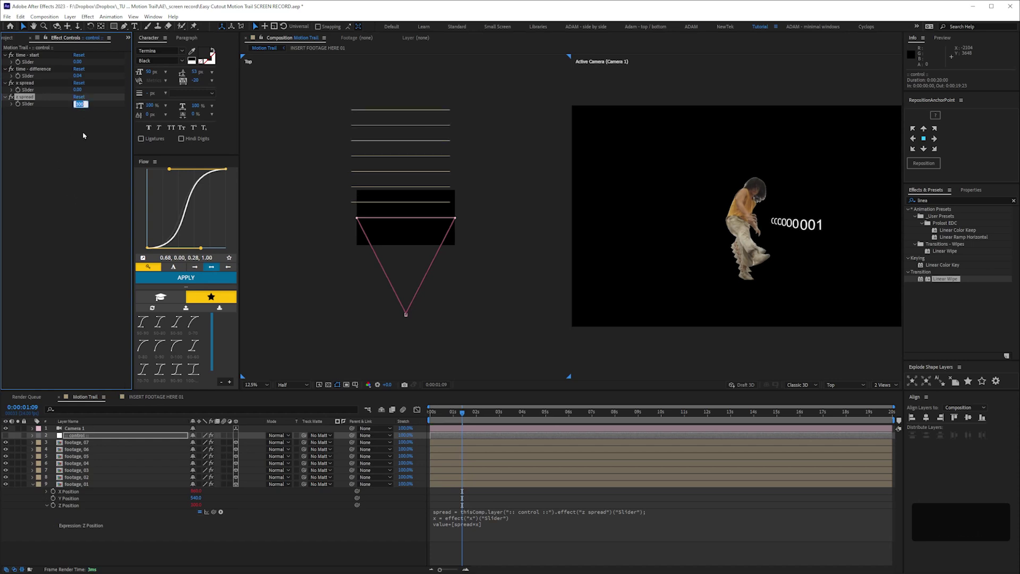
text(0)
click(62, 160)
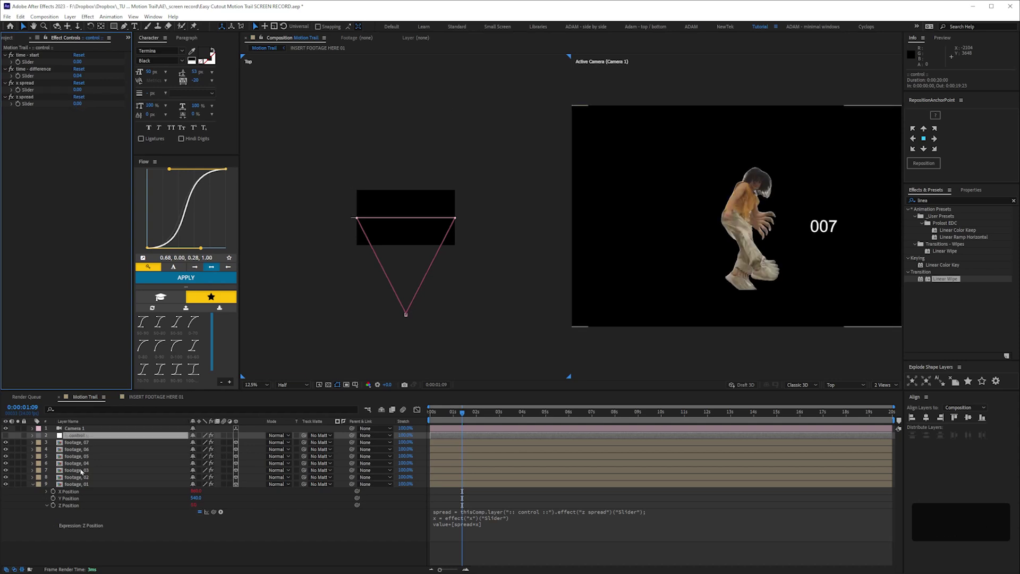
Delete layers footage, 02 through footage, 07 and save the project.
click(80, 443)
shift+click(80, 477)
key(Delete)
key(ctrl+s)
click(13, 37)
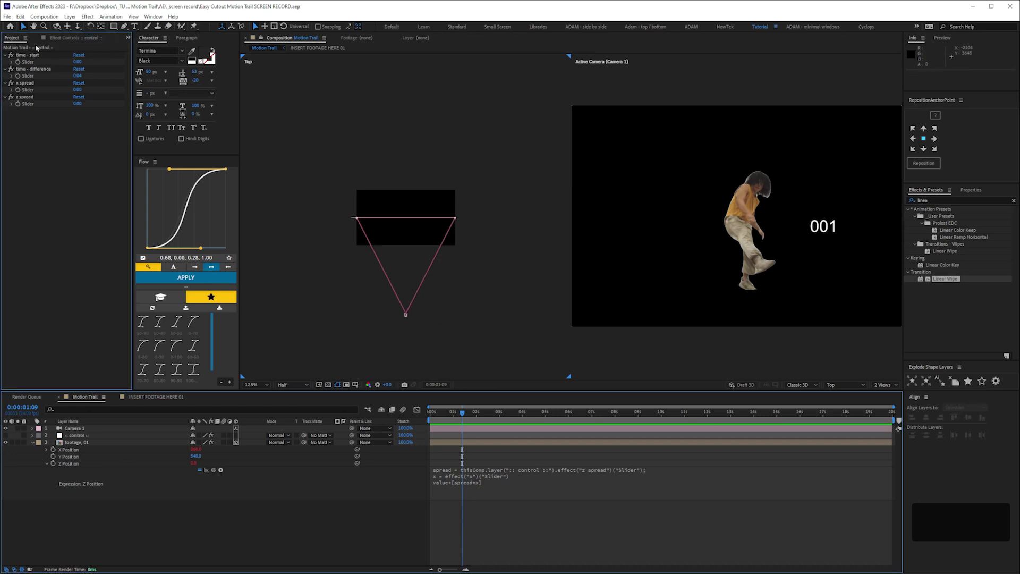
key(space)
text((layer)
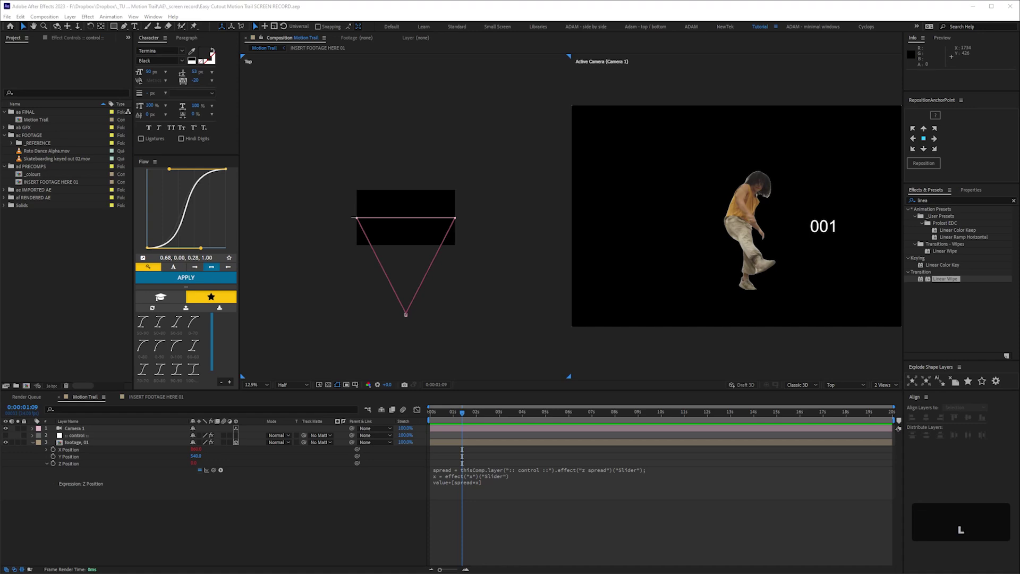
text( count!)
key(shift+Right)
key(space)
text(slider to bott)
key(space)
key(ctrl)
Duplicate the z spread slider on the control null and rename the copy layer count.
click(81, 39)
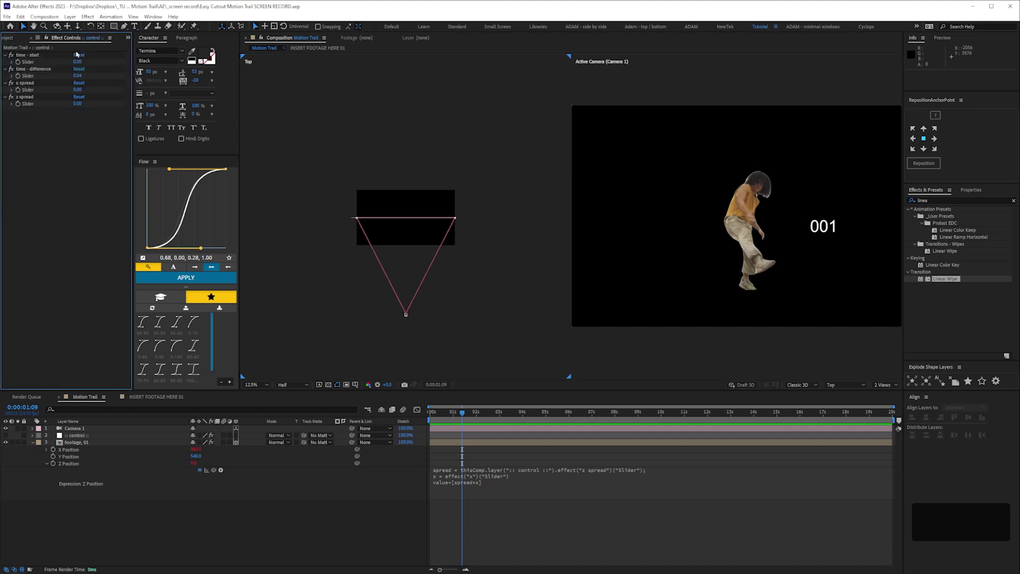
click(26, 99)
key(ctrl+d)
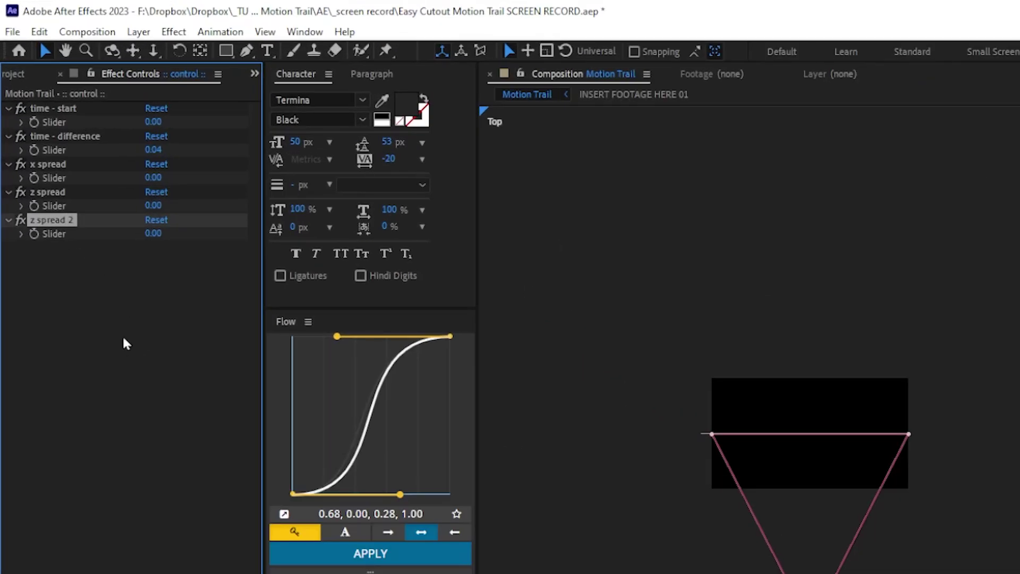
key(Return)
text(la)
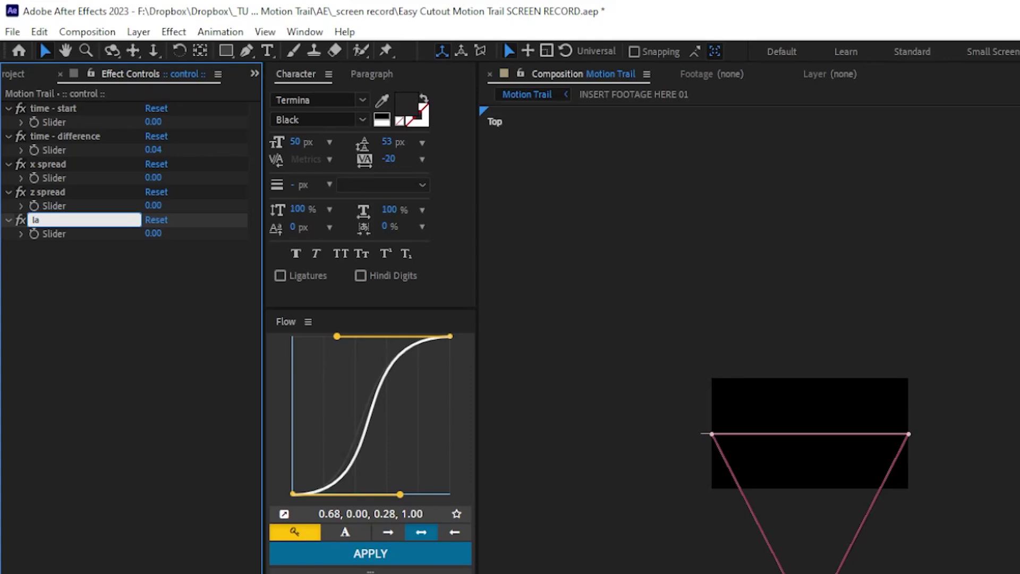
text(yer count)
Give the layer count slider a pasted expression that counts all composition layers whose names start with "footage".
alt+click(34, 234)
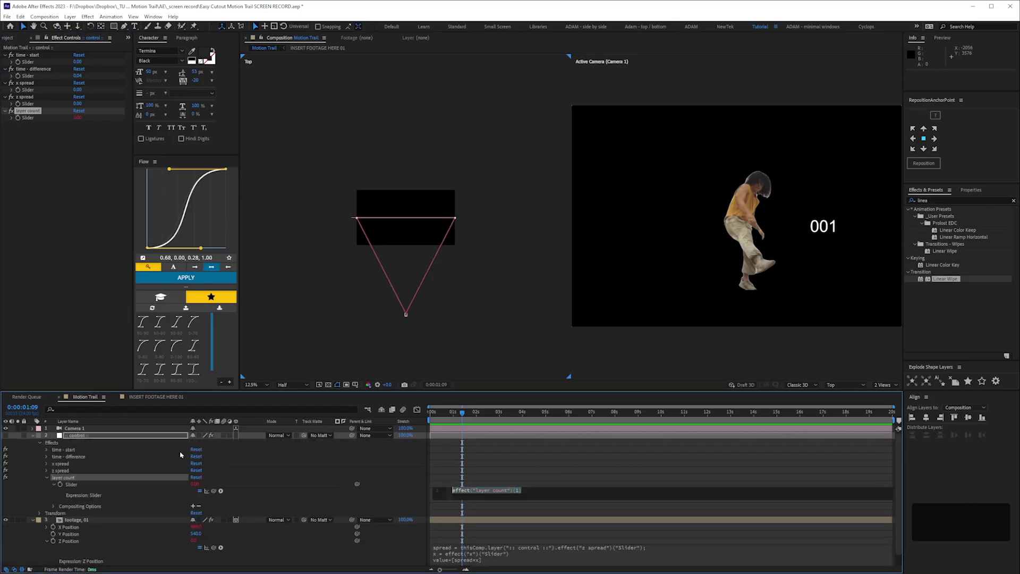
key(ctrl+v)
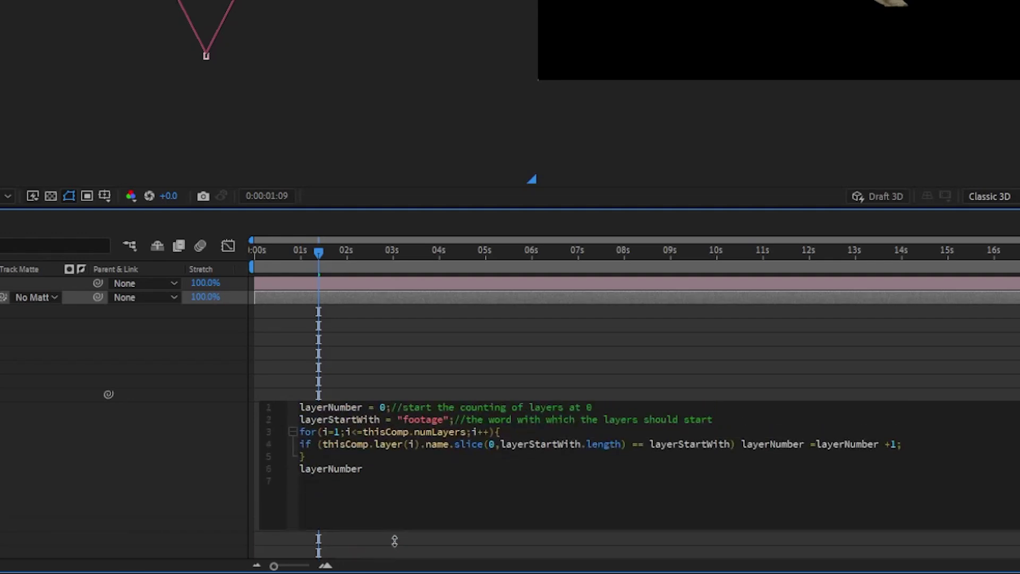
drag(395, 541, 410, 511)
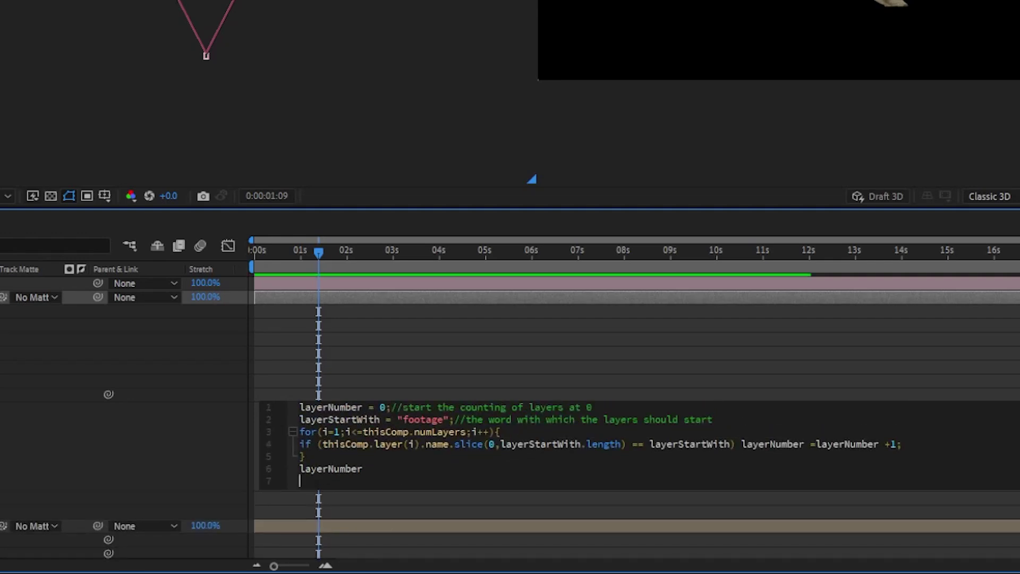
click(266, 457)
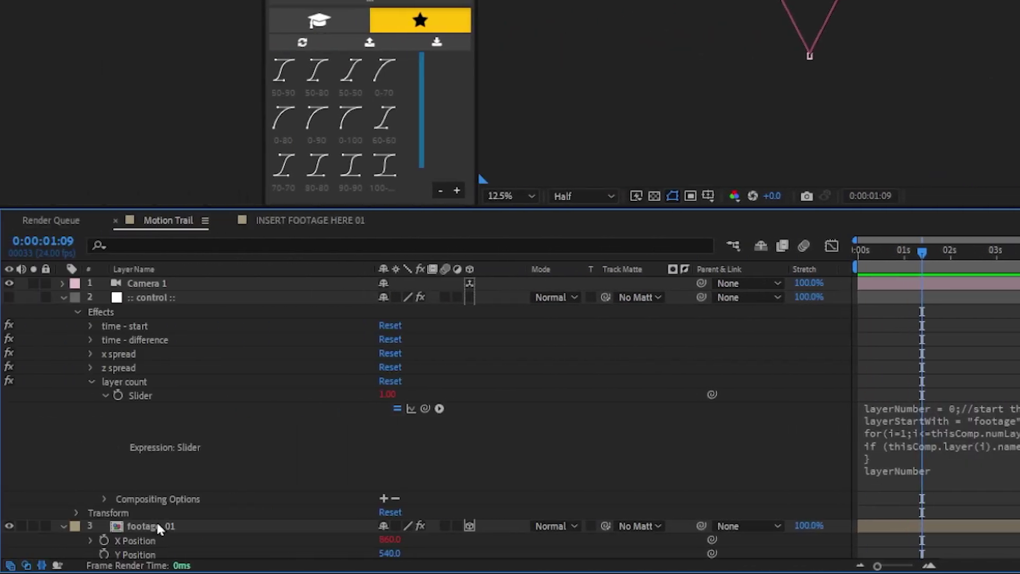
Test the layer count by duplicating footage, 01 twice and deleting the two copies.
click(157, 526)
key(ctrl+d)
key(ctrl+d)
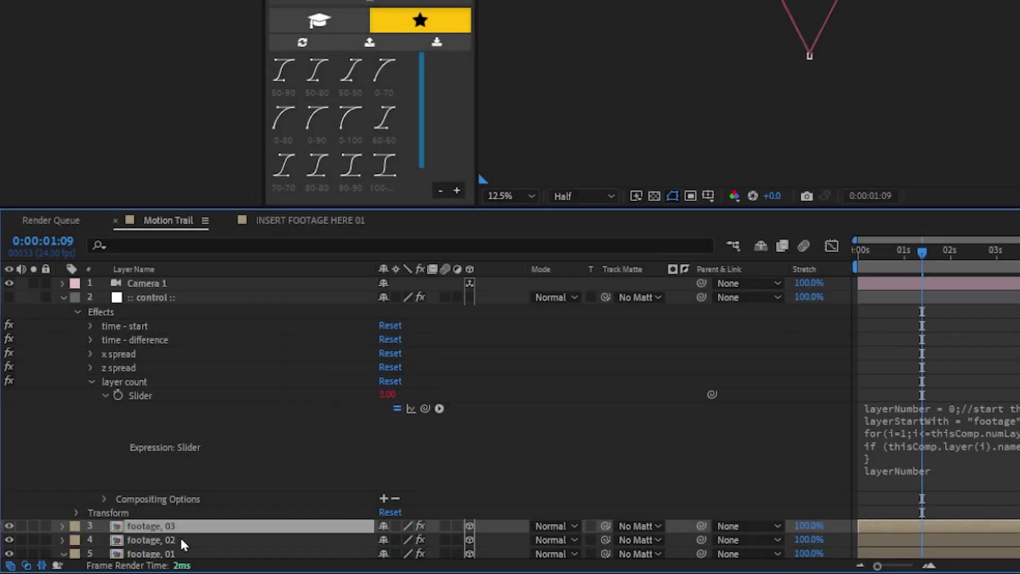
shift+click(181, 539)
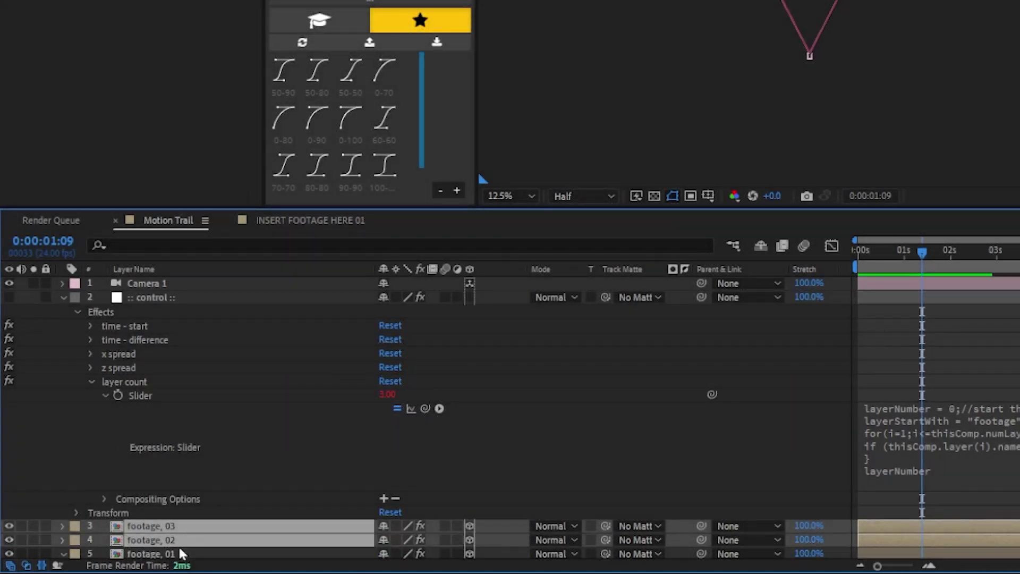
key(Delete)
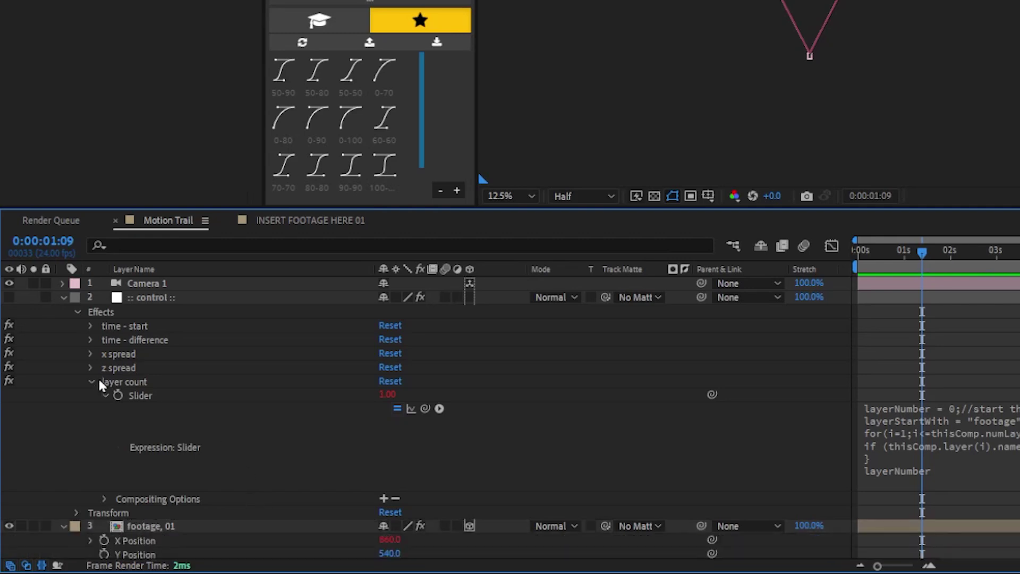
Duplicate the control null's z spread slider and rename the copy layers - start.
click(94, 381)
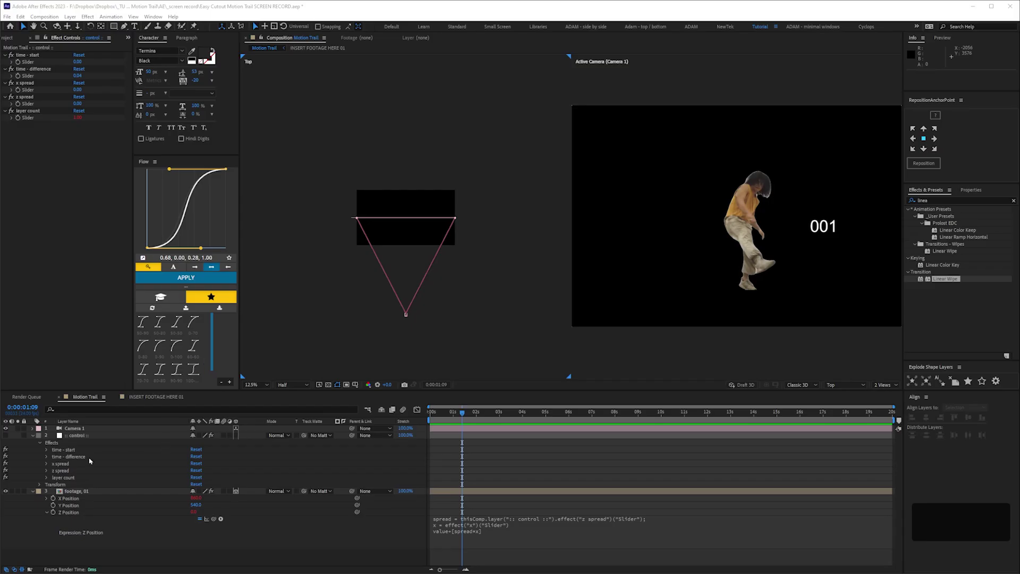
click(24, 97)
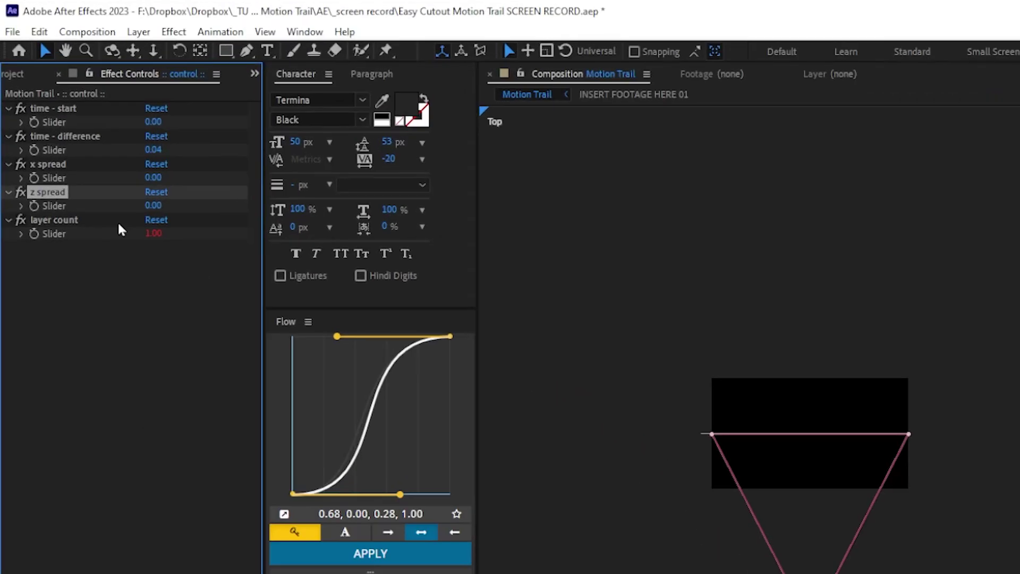
key(ctrl+d)
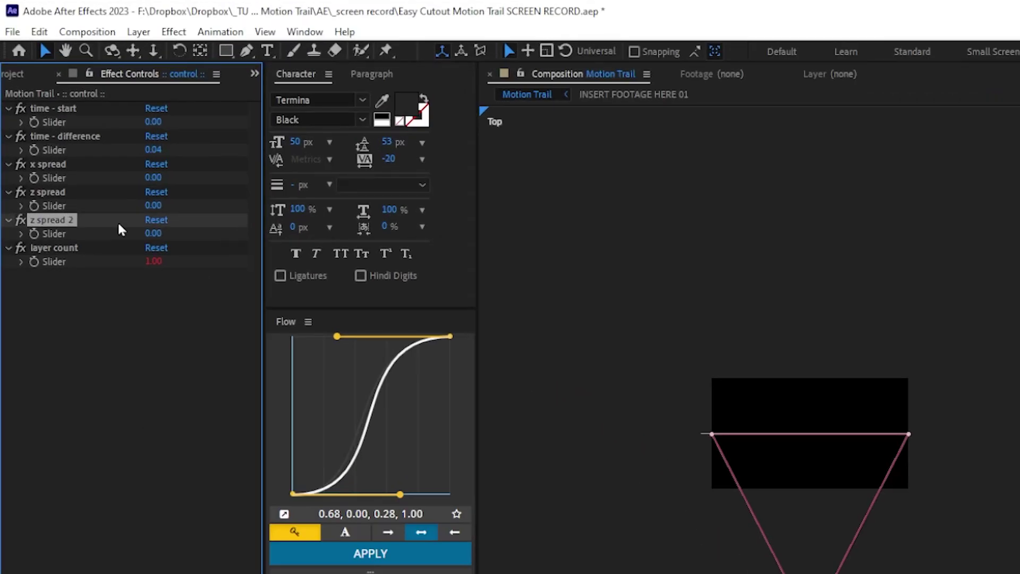
key(Return)
text(layers - start)
key(Return)
Duplicate the layers - start slider and rename the copy layers - end.
key(ctrl+d)
key(Return)
key(End)
key(BackSpace)
key(BackSpace)
key(BackSpace)
key(BackSpace)
key(BackSpace)
key(BackSpace)
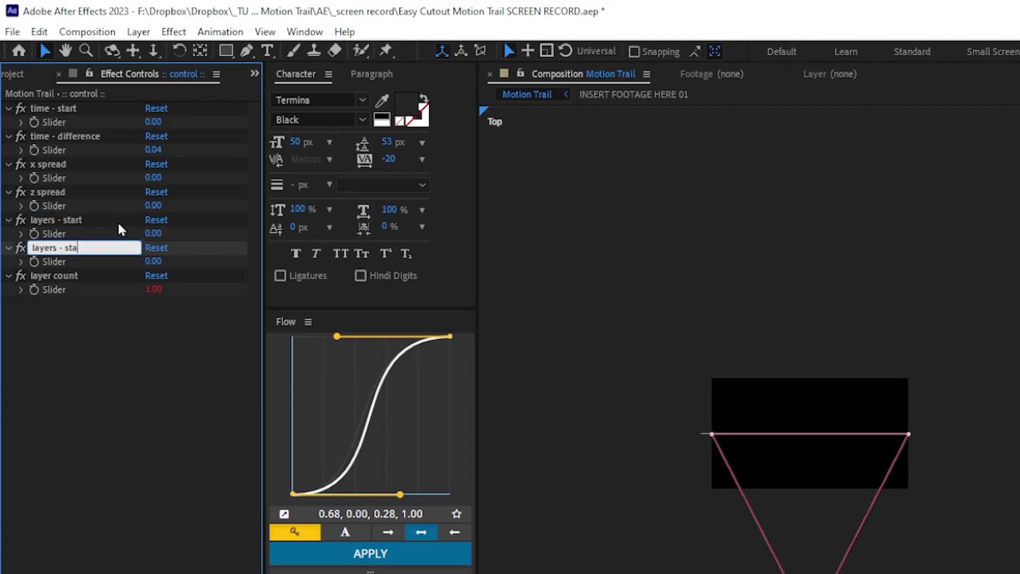
key(BackSpace)
text(end)
key(Return)
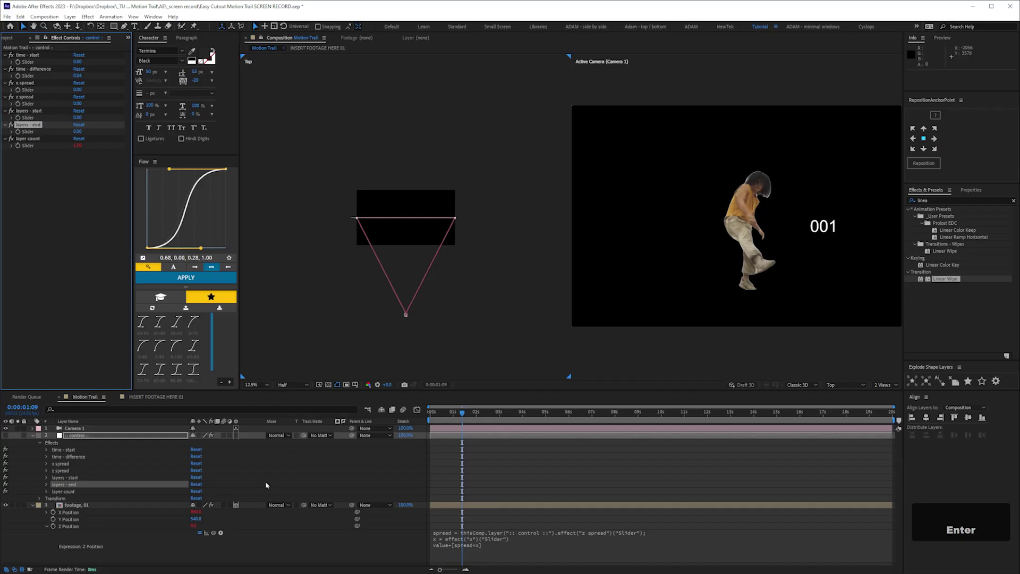
Paste an Opacity expression onto footage, 01 that uses its x slider and the control layer's layers - end slider plus 1.
click(77, 505)
key(t)
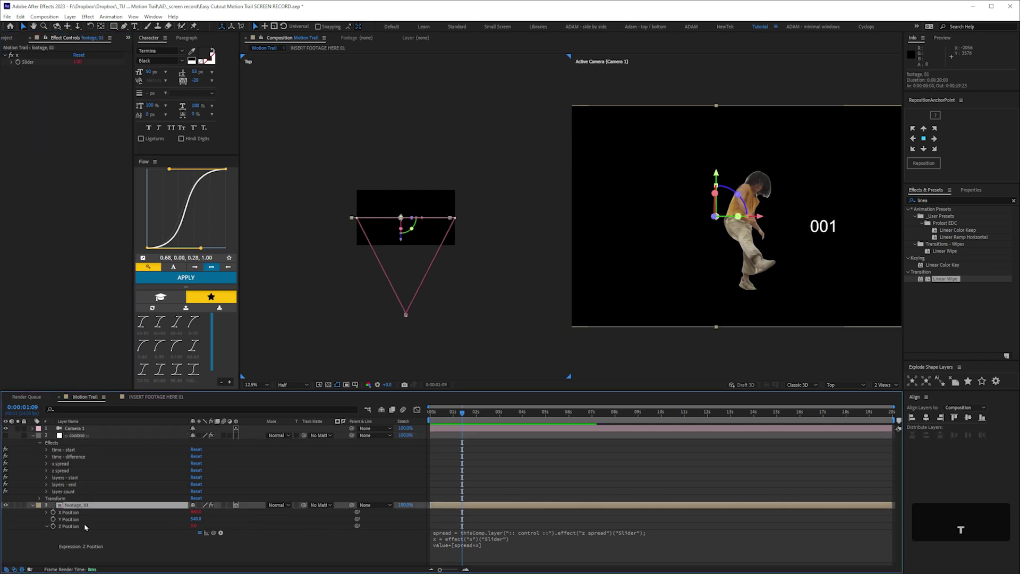
alt+click(53, 512)
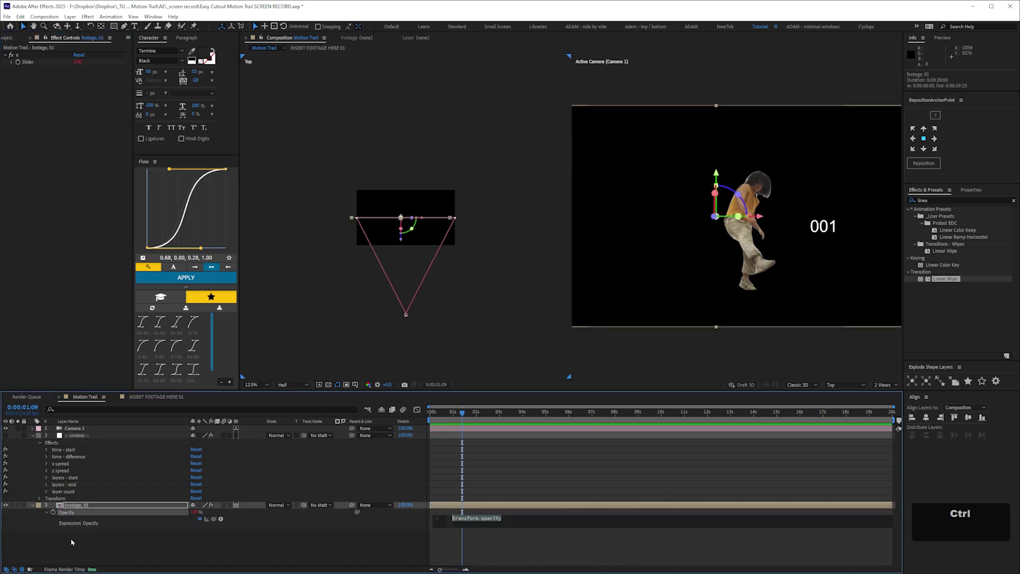
key(ctrl+v)
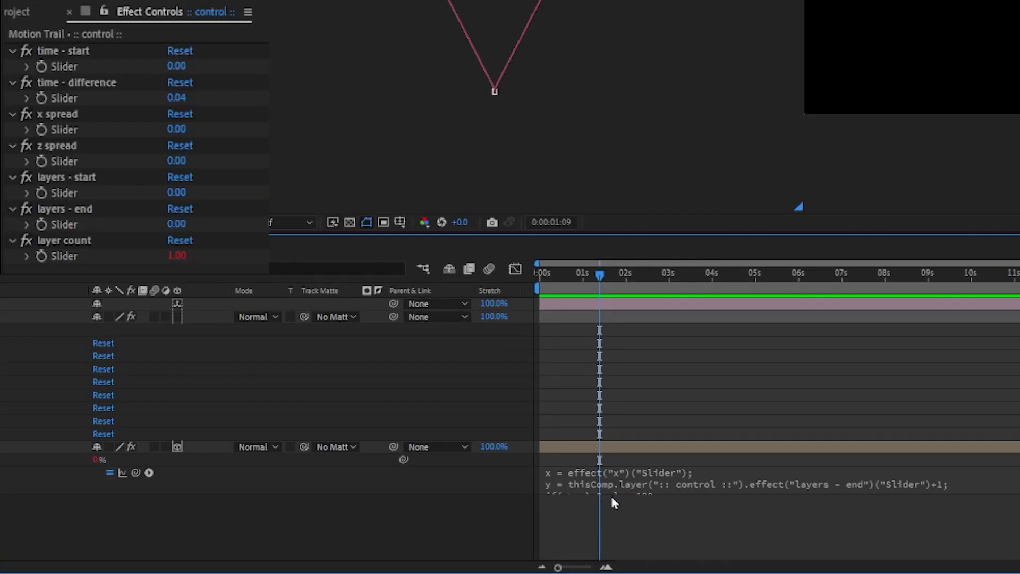
Set the control layer's layers - end slider to 4.
drag(611, 493, 611, 513)
click(608, 521)
click(16, 318)
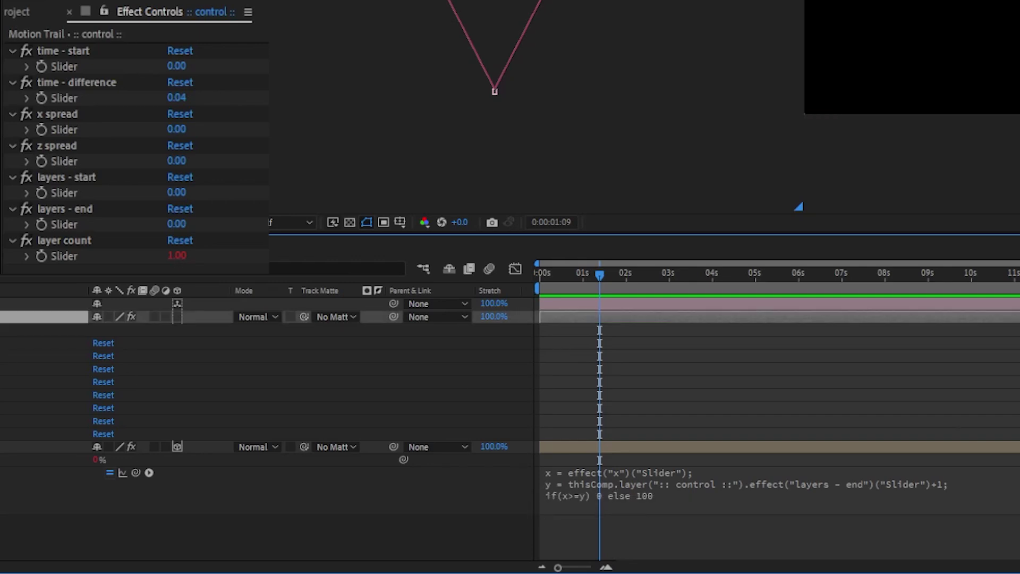
click(176, 224)
text(4)
key(Return)
Duplicate the footage, 01 layer four times.
click(101, 459)
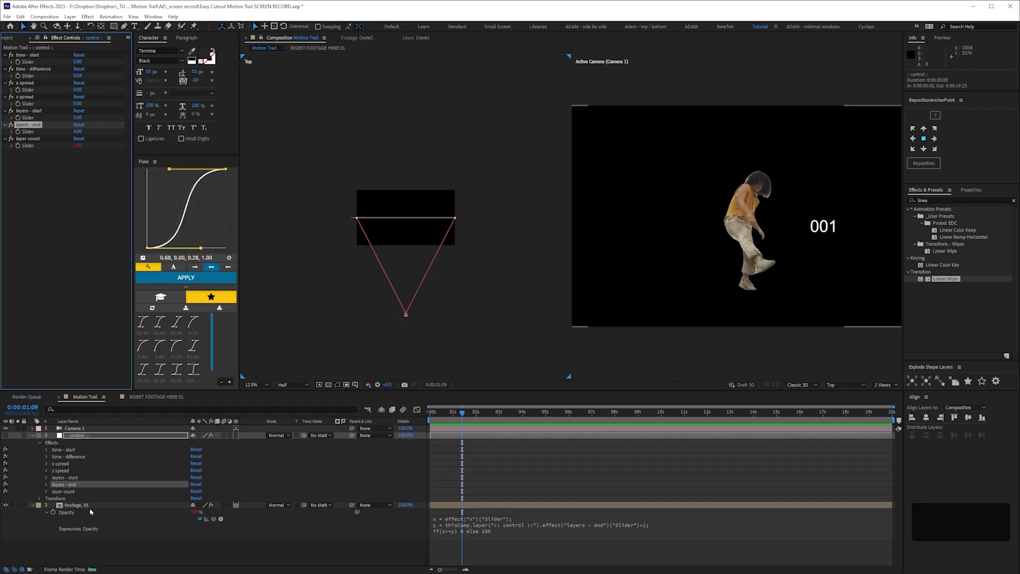
click(80, 505)
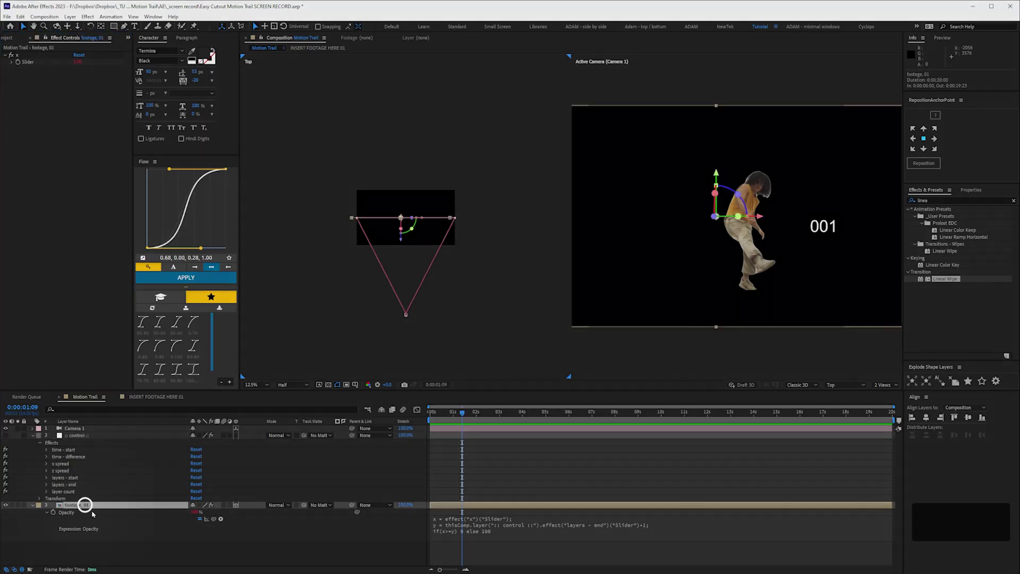
key(ctrl+d)
key(ctrl+d)
key(ctrl+d)
key(ctrl+d)
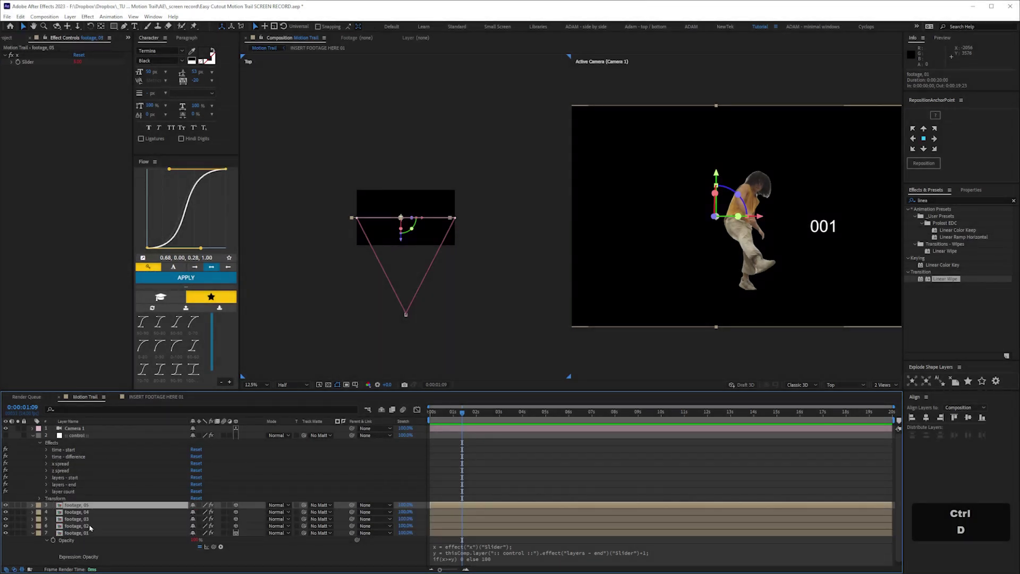
Check the Opacity values of the layers footage, 01 through footage, 05 and collapse their properties.
shift+click(83, 533)
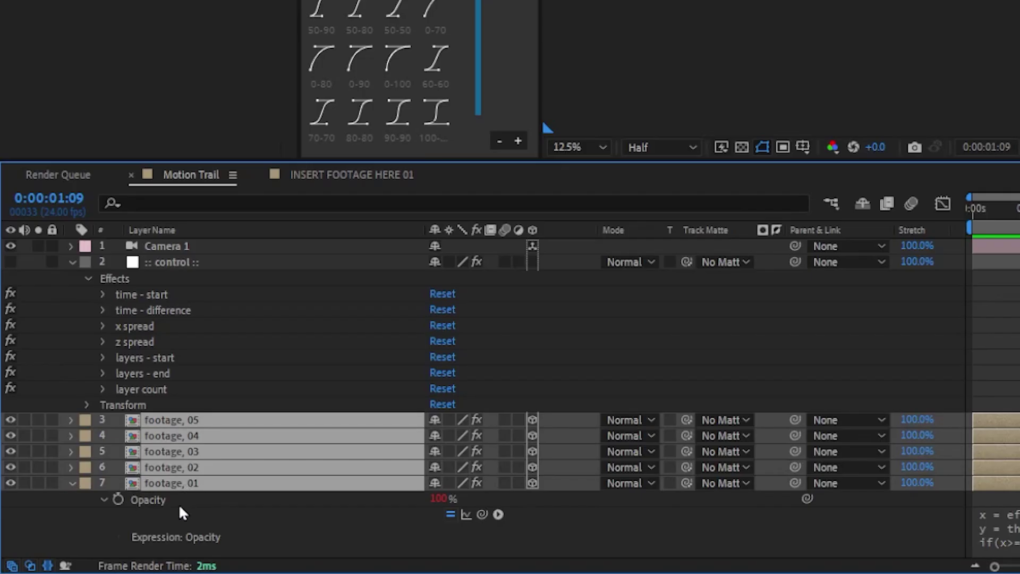
key(t)
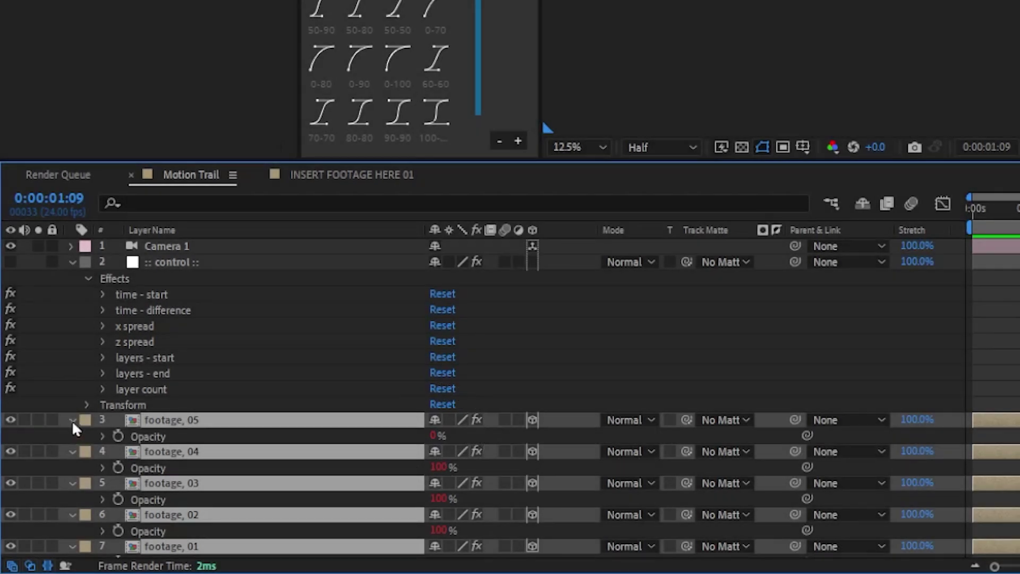
click(72, 419)
key(F2)
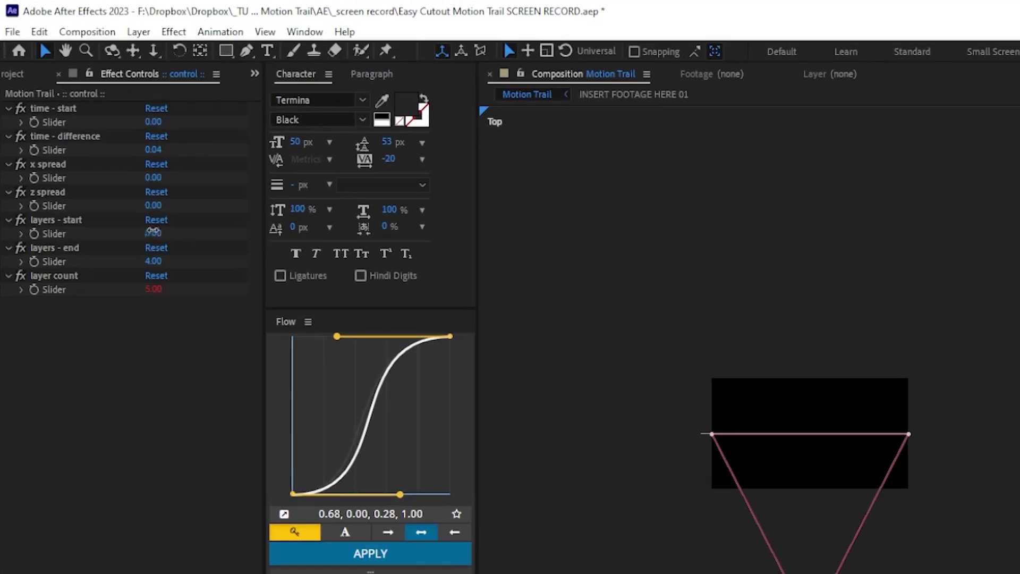
Set the control layer's layers - start slider to 2.
click(153, 233)
text(2)
key(Return)
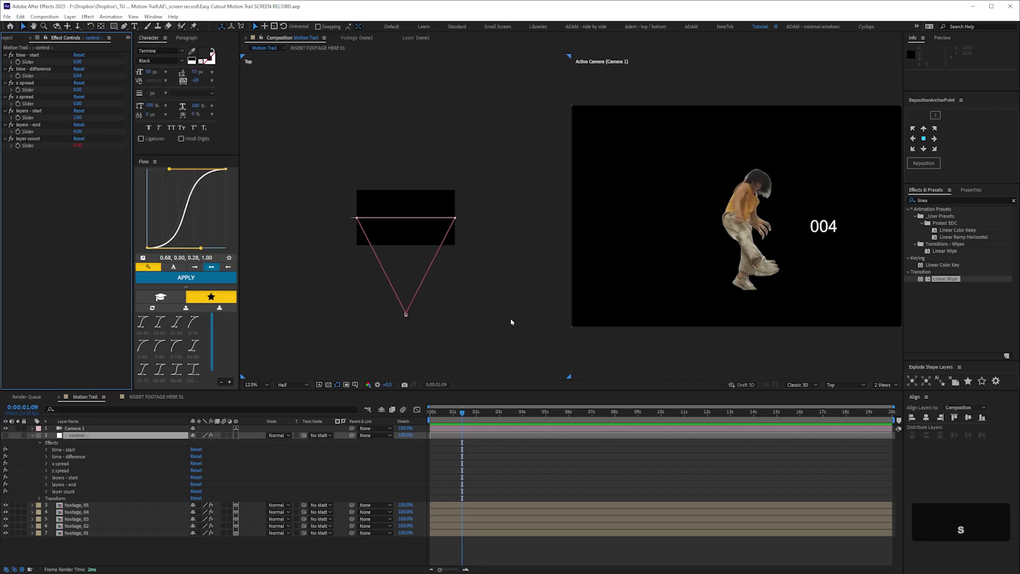
Search the effects for transform and apply the Distort Transform effect to footage, 01.
click(934, 201)
text(transform)
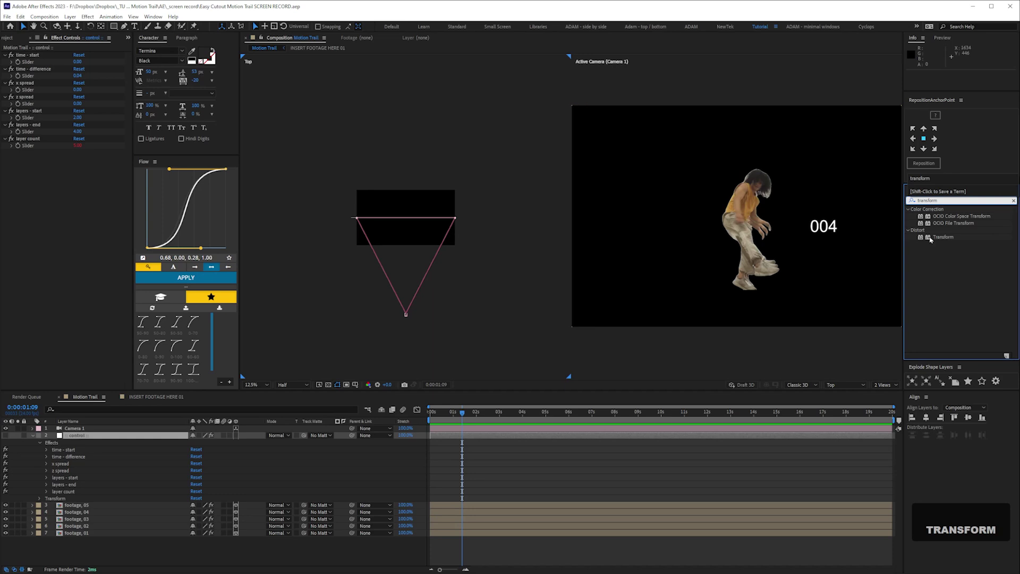
drag(944, 237, 85, 532)
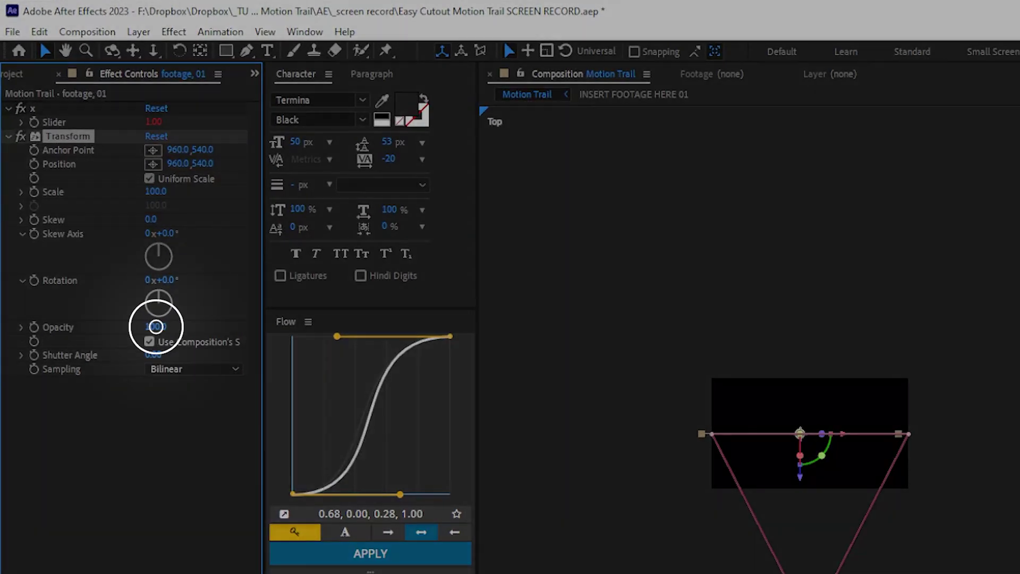
Paste an expression on footage, 01's Transform effect Opacity that compares its x slider with layers - start, using 100 else 0.
scroll(75, 553, down, 5)
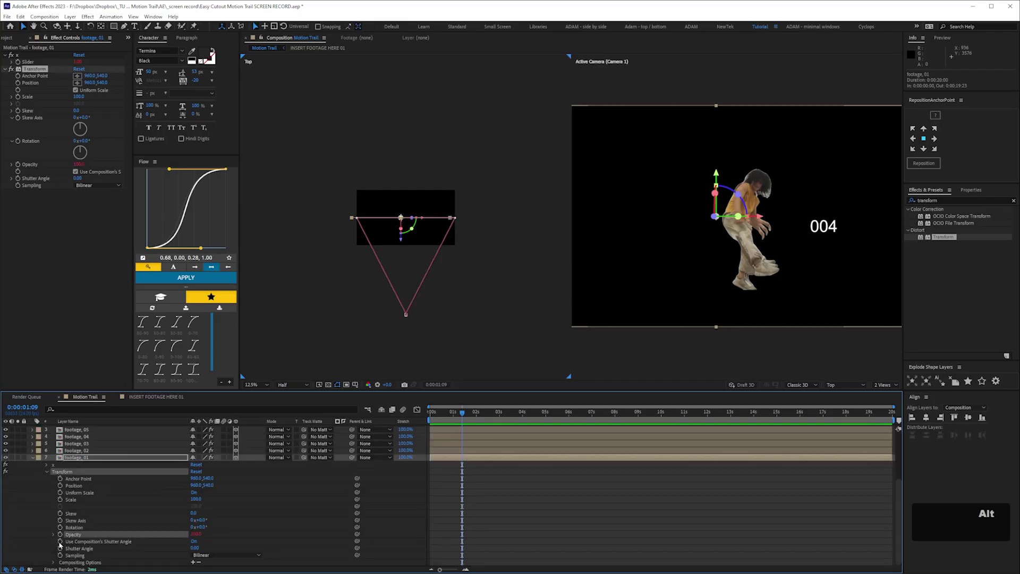
alt+click(60, 534)
key(ctrl+v)
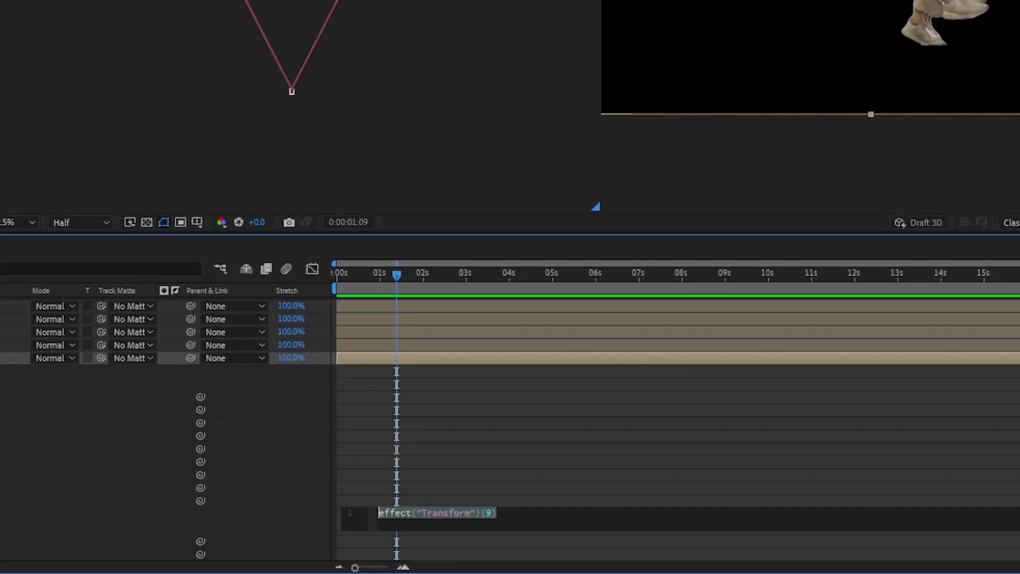
drag(571, 532, 572, 558)
click(579, 463)
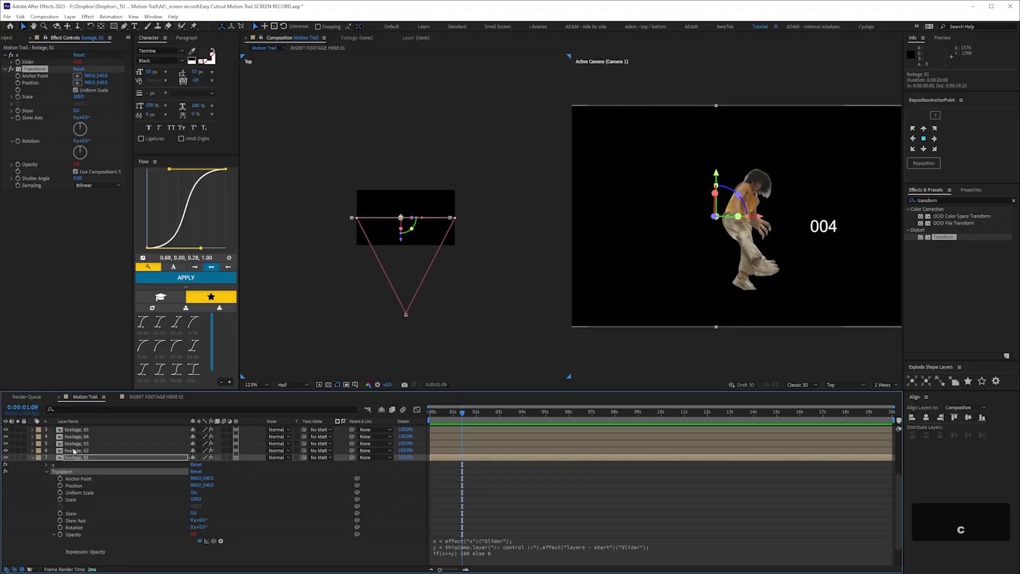
Paste footage, 01's Transform effect onto the layers footage, 02 through footage, 05 and collapse footage, 01.
click(74, 452)
key(space)
drag(102, 441, 87, 493)
shift+click(81, 488)
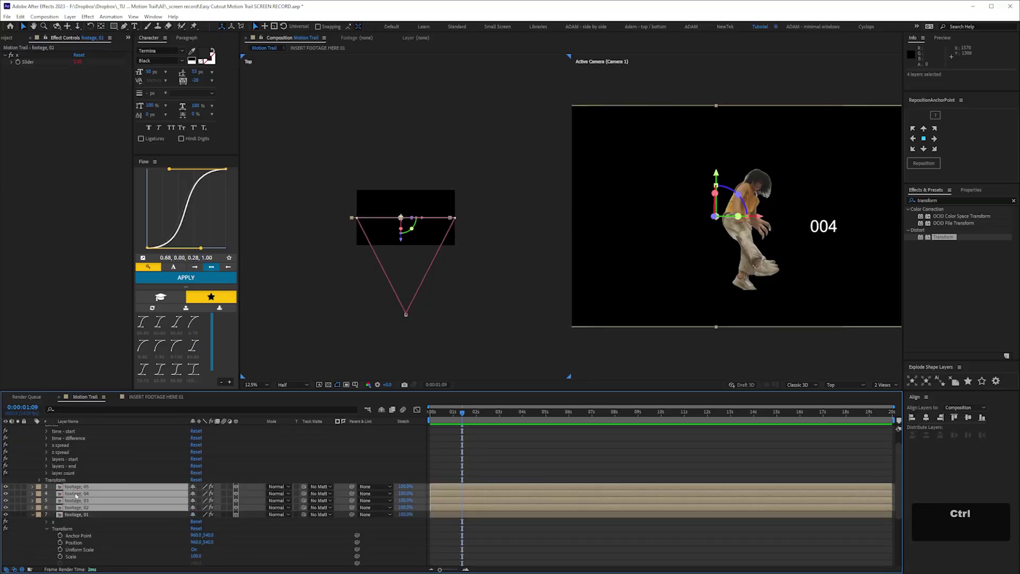
key(ctrl+v)
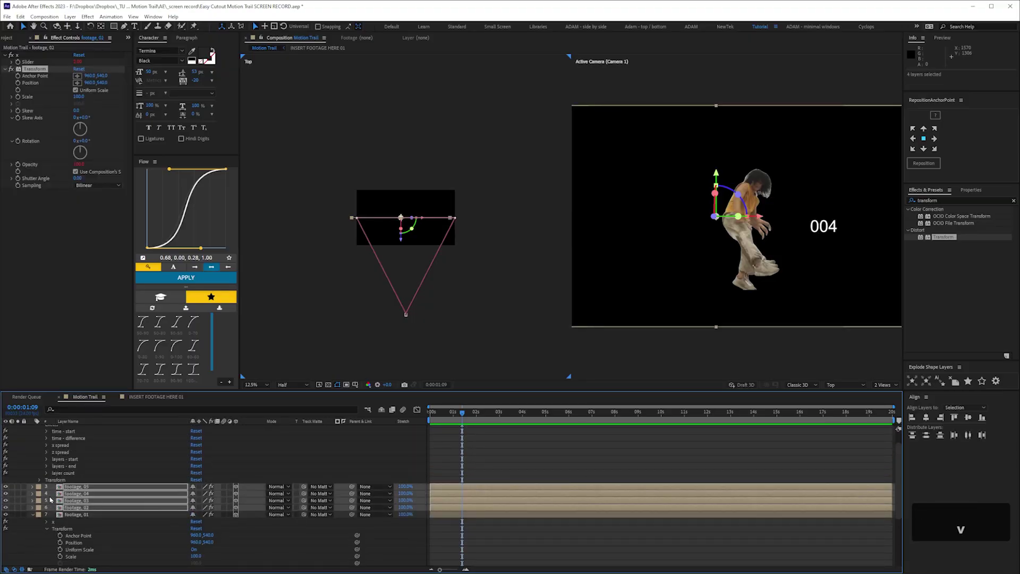
click(33, 514)
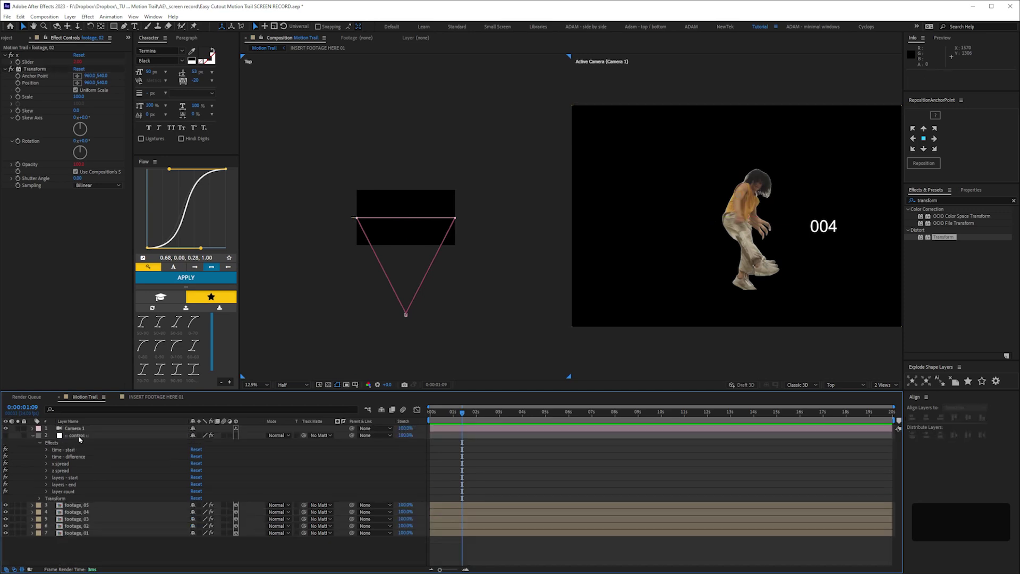
Set the control layer's x spread slider to 200.
click(78, 436)
click(78, 90)
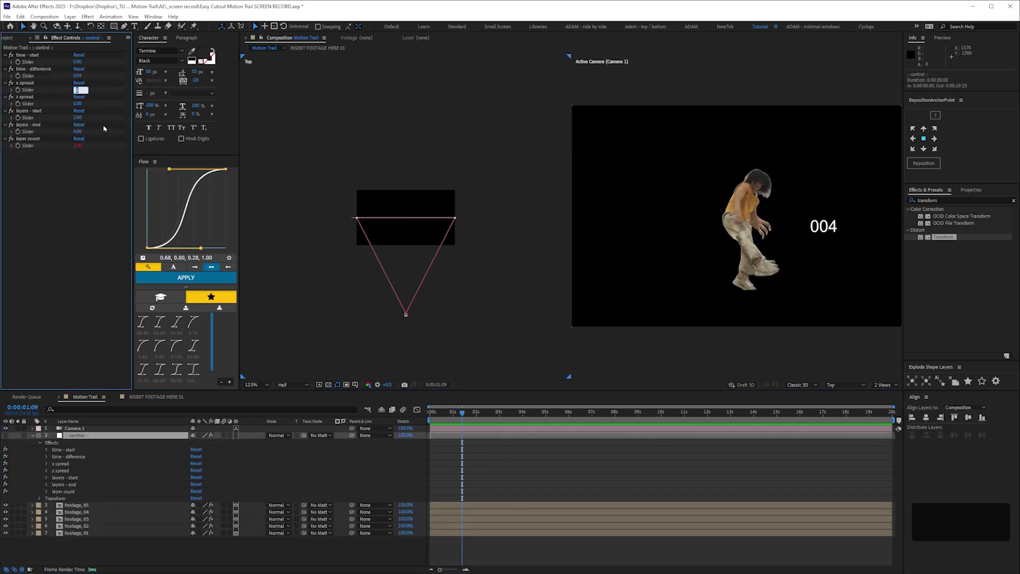
key(Return)
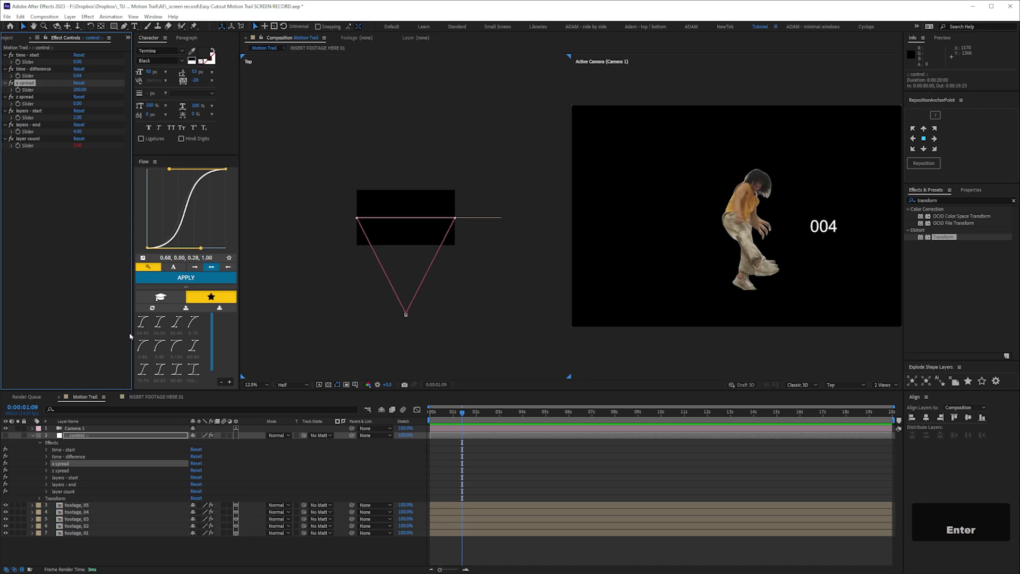
Shift Camera 1's X position to about 1450 to frame the spread-out footage layers.
drag(781, 297, 677, 289)
click(74, 428)
key(p)
drag(197, 435, 211, 438)
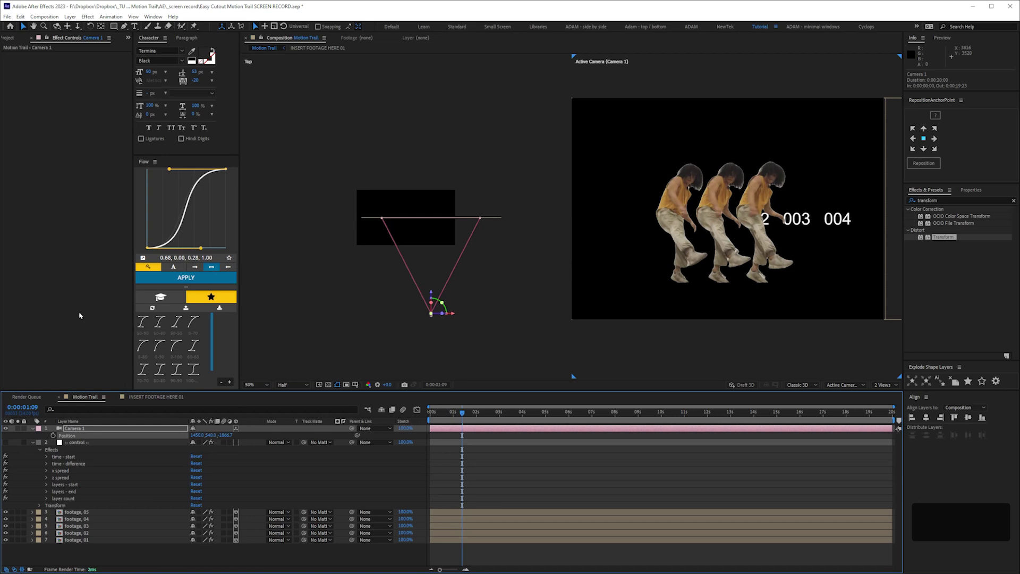
Set the control layer's layers - start slider to 3.
click(77, 448)
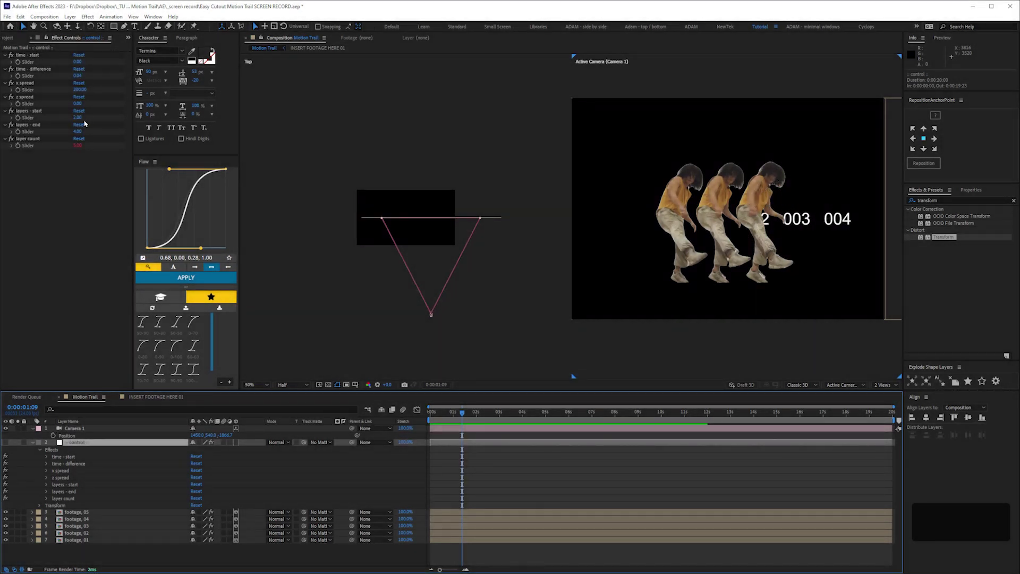
click(78, 117)
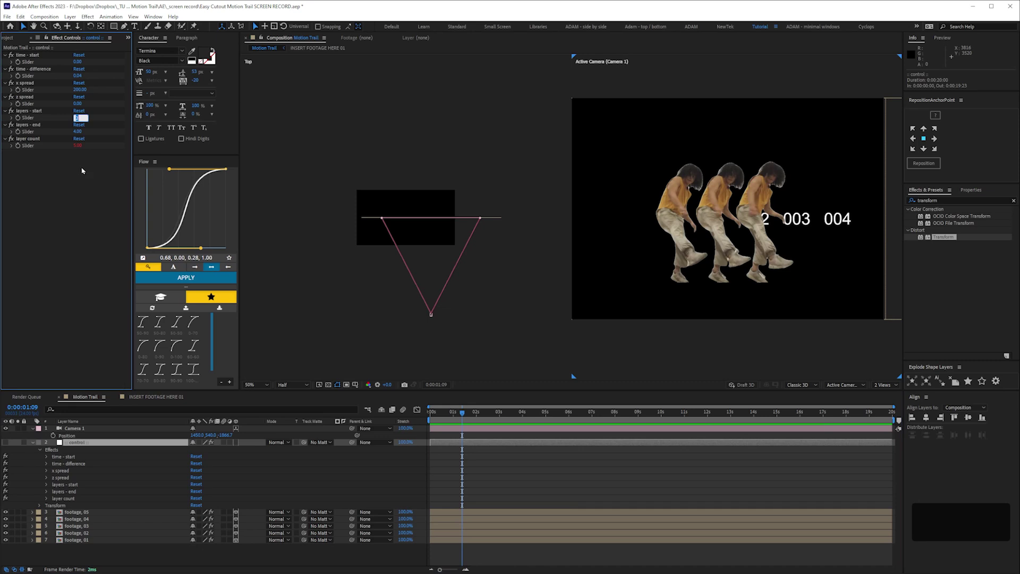
text(3)
key(Return)
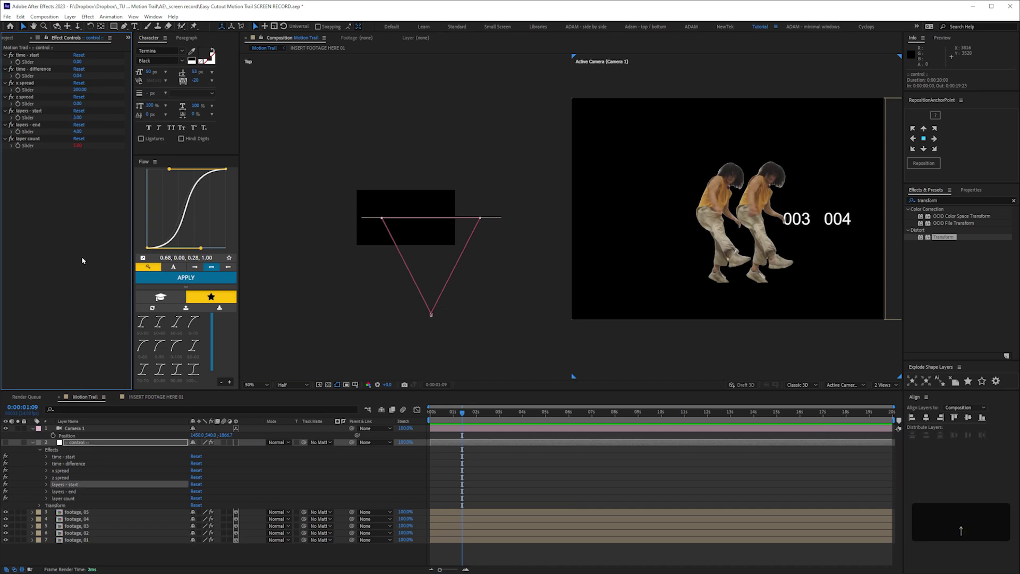
Set the control layer's layers - end slider to 3 and save the project.
key(Down)
key(Return)
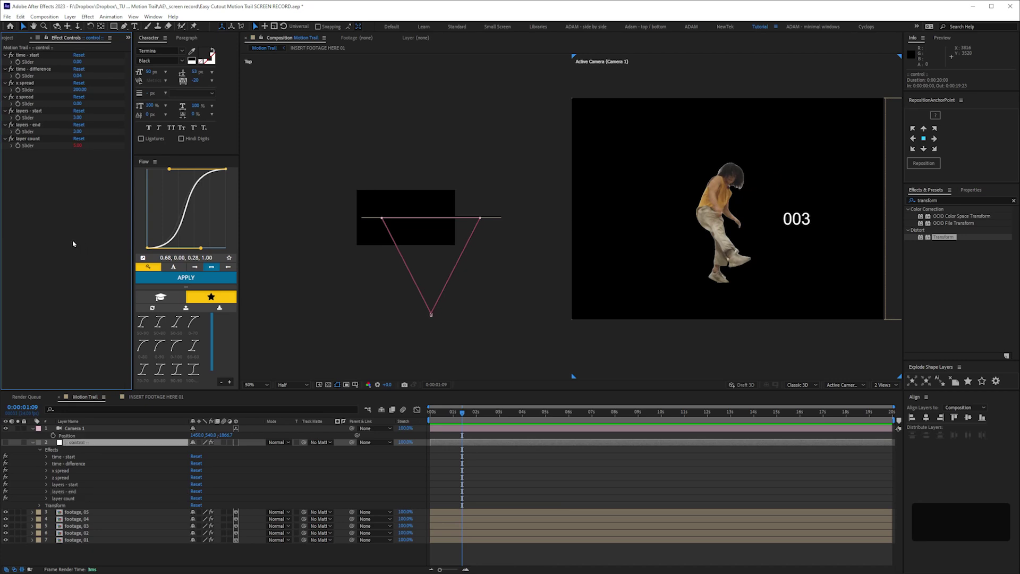
key(ctrl+s)
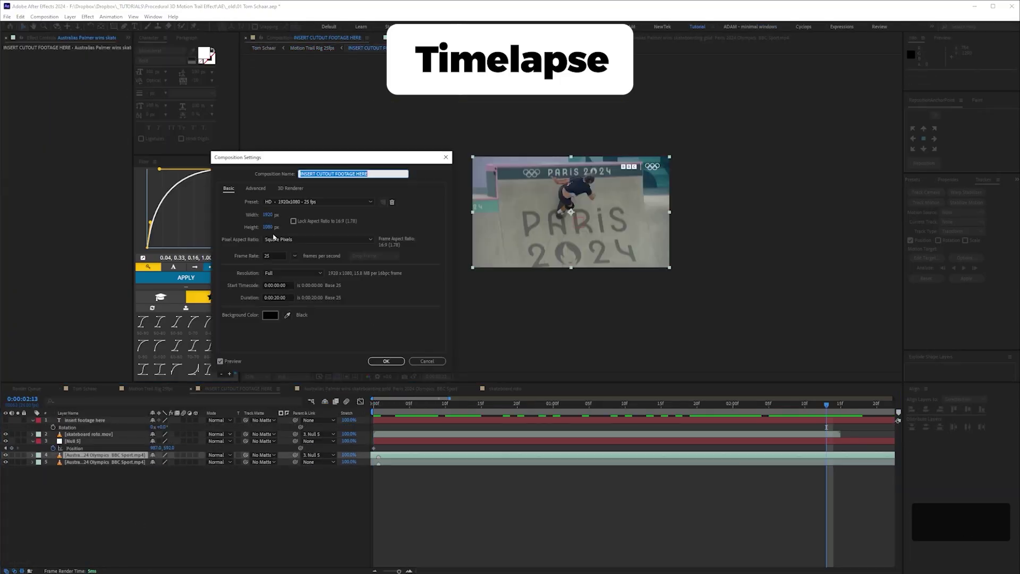
Confirm the INSERT CUTOUT FOOTAGE HERE composition settings at 1920 x 1080 and 25 fps, and open the Tom Schaar composition.
key(Return)
key(space)
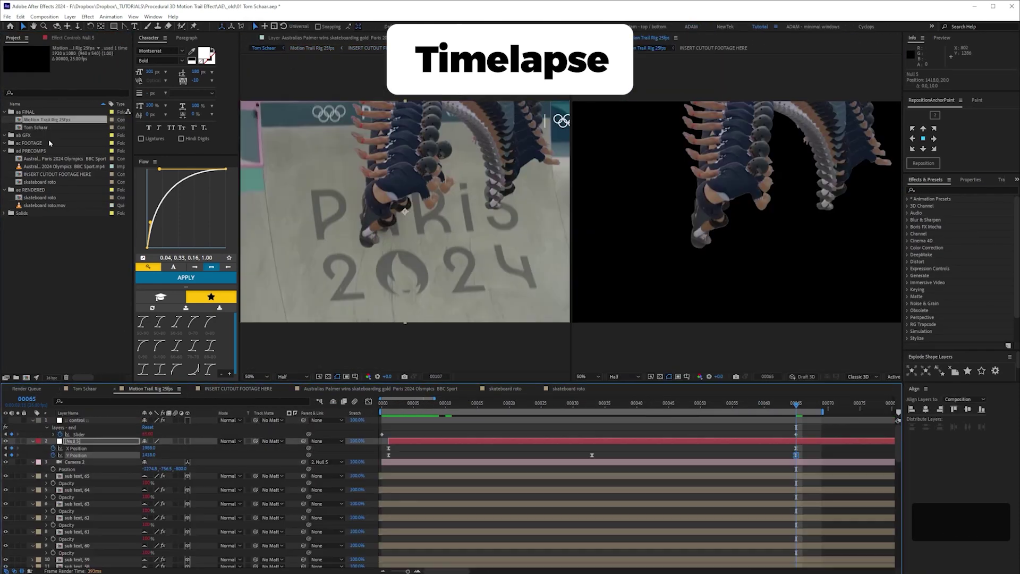
click(84, 389)
click(815, 406)
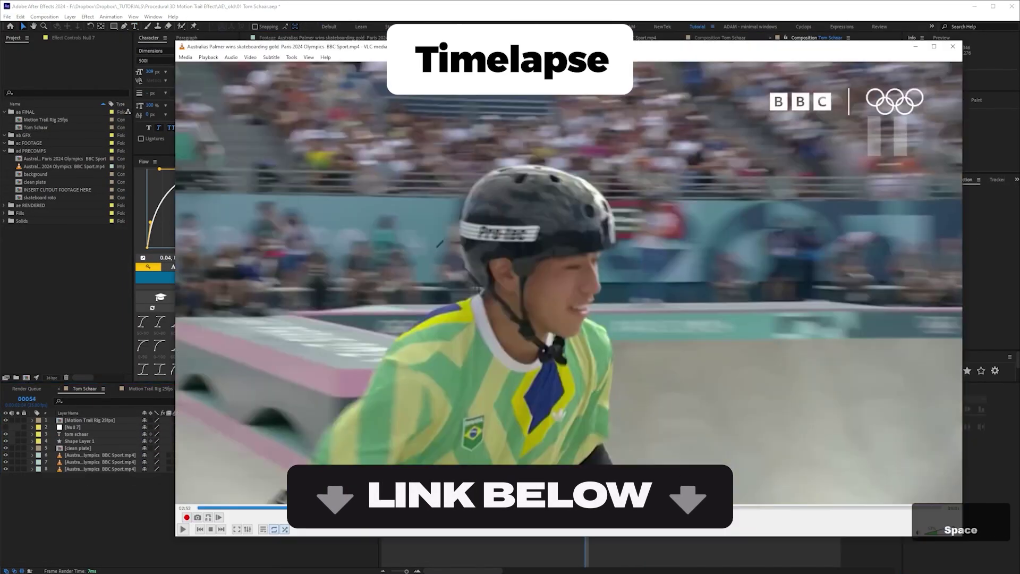
Open the available Dimensions font styles for the tom schaar title text.
click(181, 61)
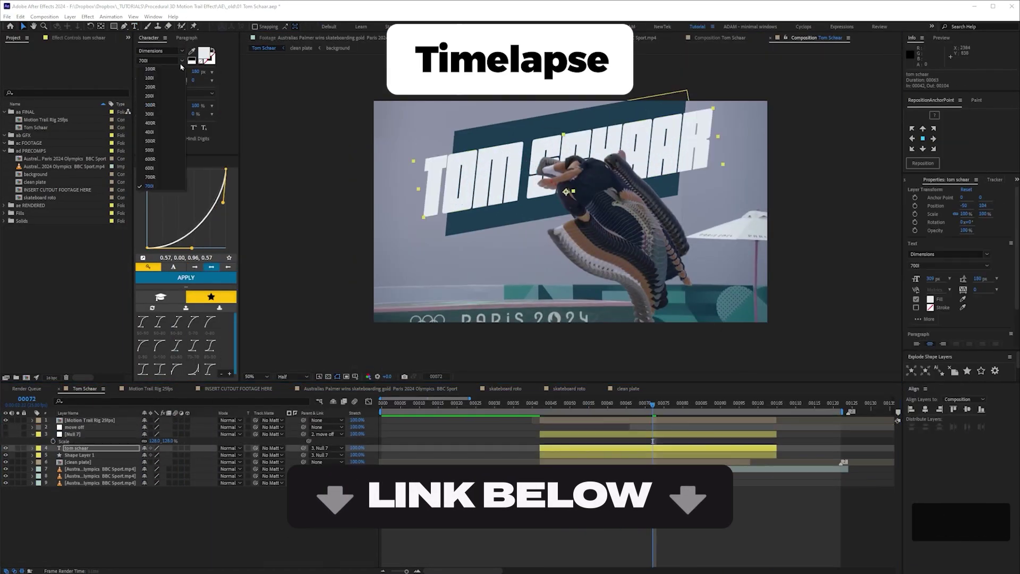
drag(597, 271, 468, 267)
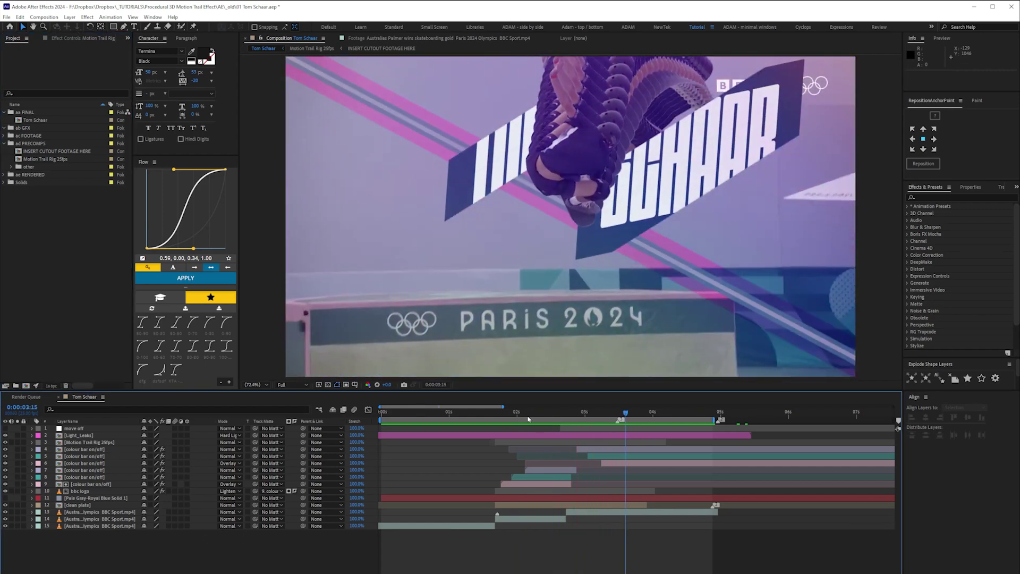
Solo the three BBC Sport skateboarding footage layers in the Tom Schaar composition.
key(space)
click(80, 504)
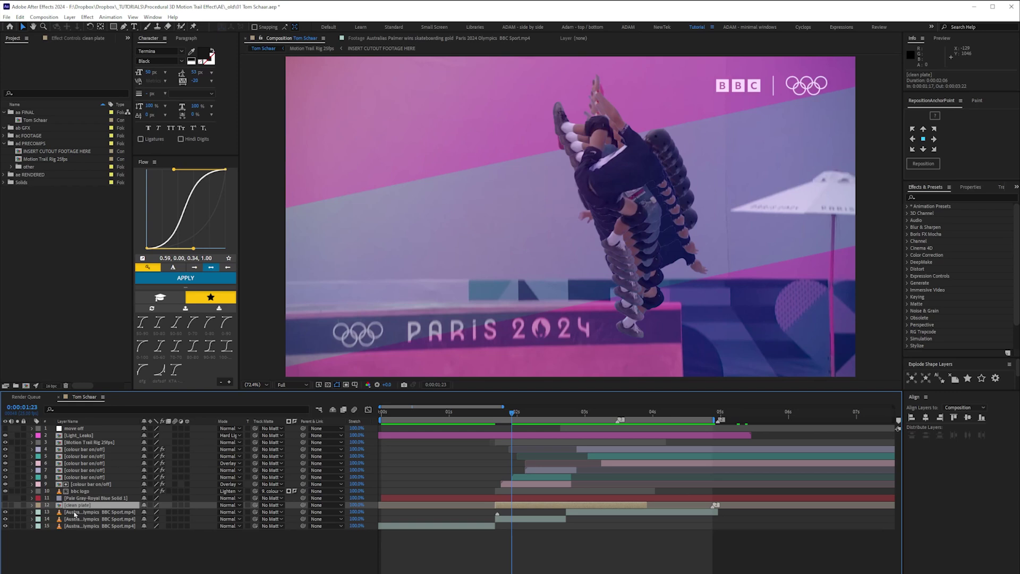
drag(23, 513, 21, 526)
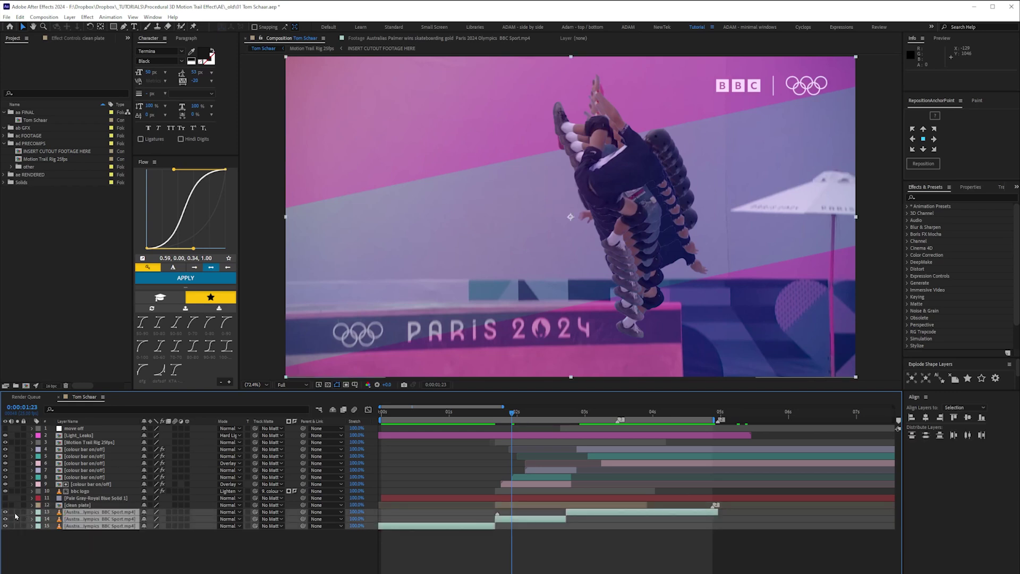
Solo the Motion Trail Rig 25fps layer as well and move the playhead to 0:00:02:14.
click(78, 443)
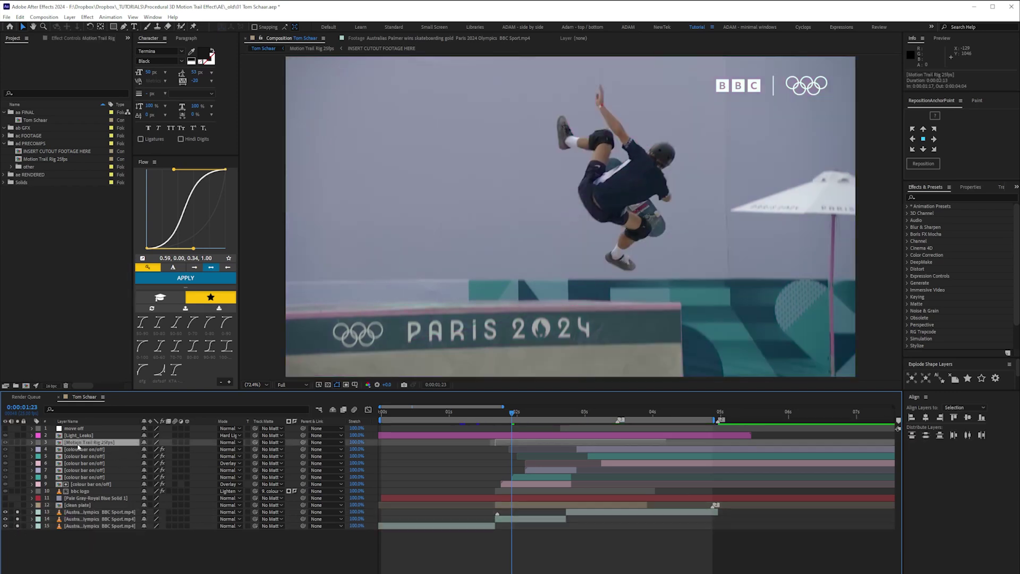
click(18, 442)
drag(512, 415, 555, 417)
Inspect the Motion Trail Rig 25fps precomp and preview the Tom Schaar composition from 0:00:01:02.
double_click(96, 443)
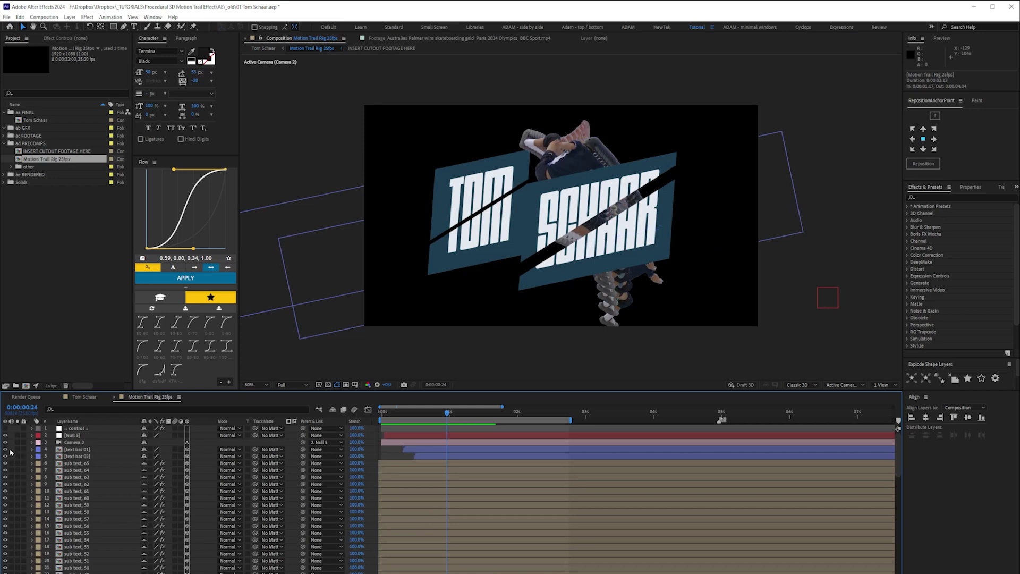
click(84, 397)
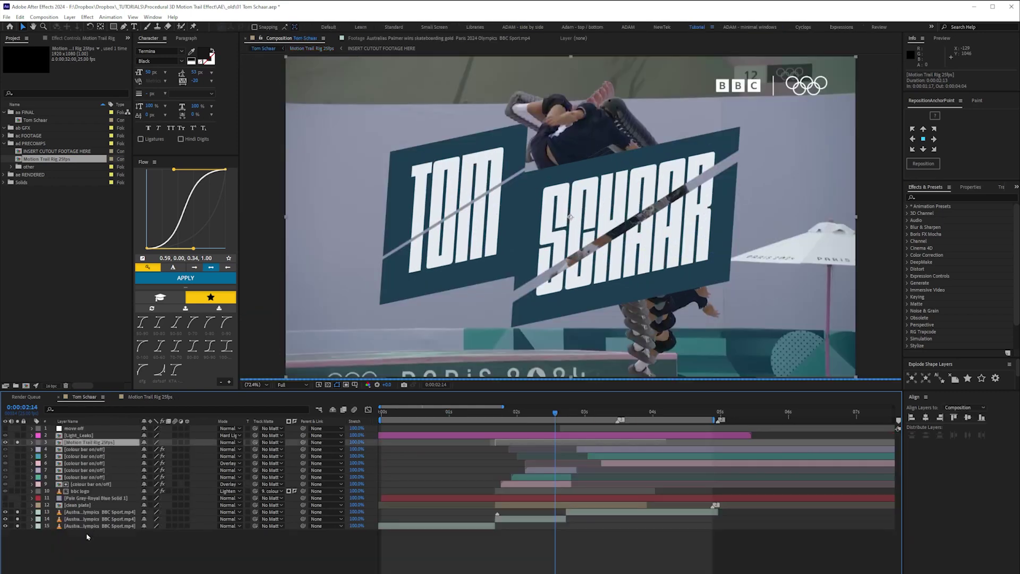
click(88, 537)
drag(477, 418, 455, 419)
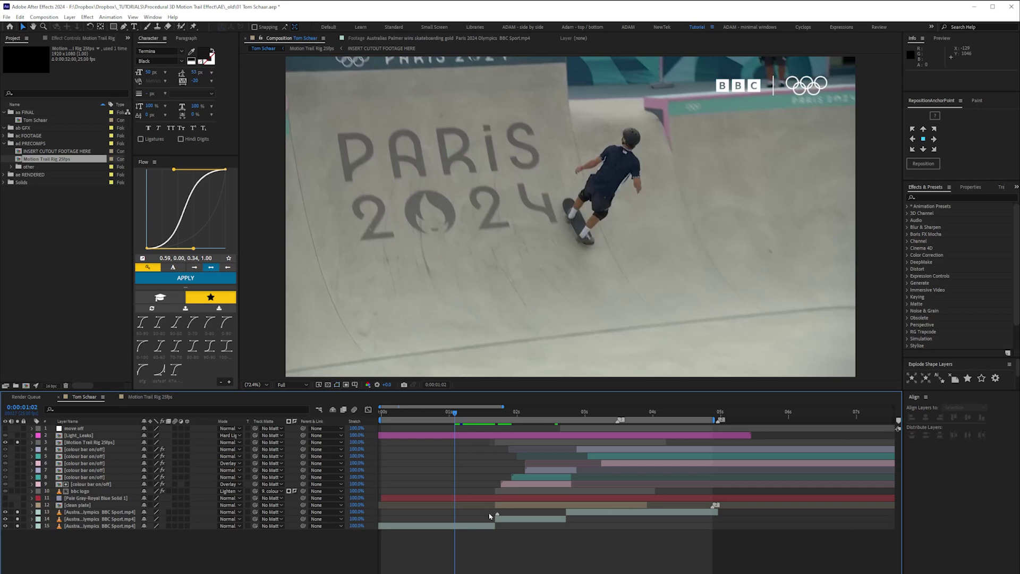
key(space)
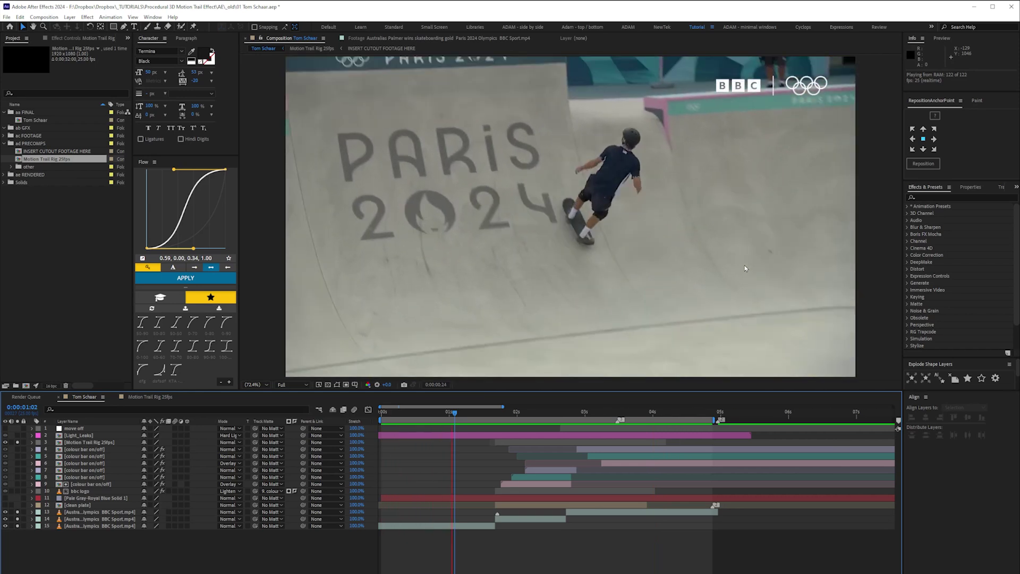
Stop the preview and scrub the Tom Schaar composition around 0:00:02:09 to examine the skater's motion trail.
key(space)
drag(576, 413, 547, 424)
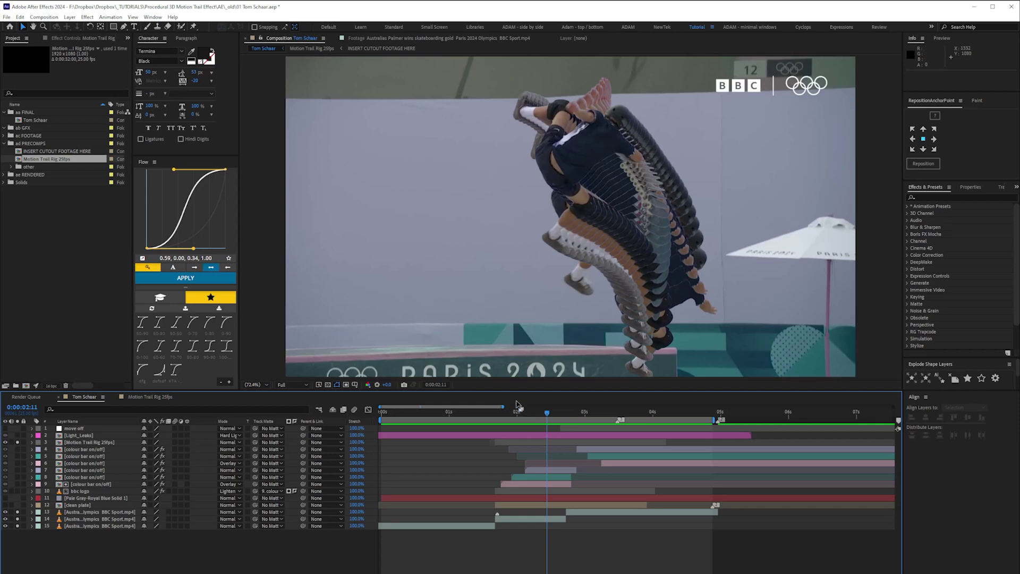
drag(519, 417, 543, 421)
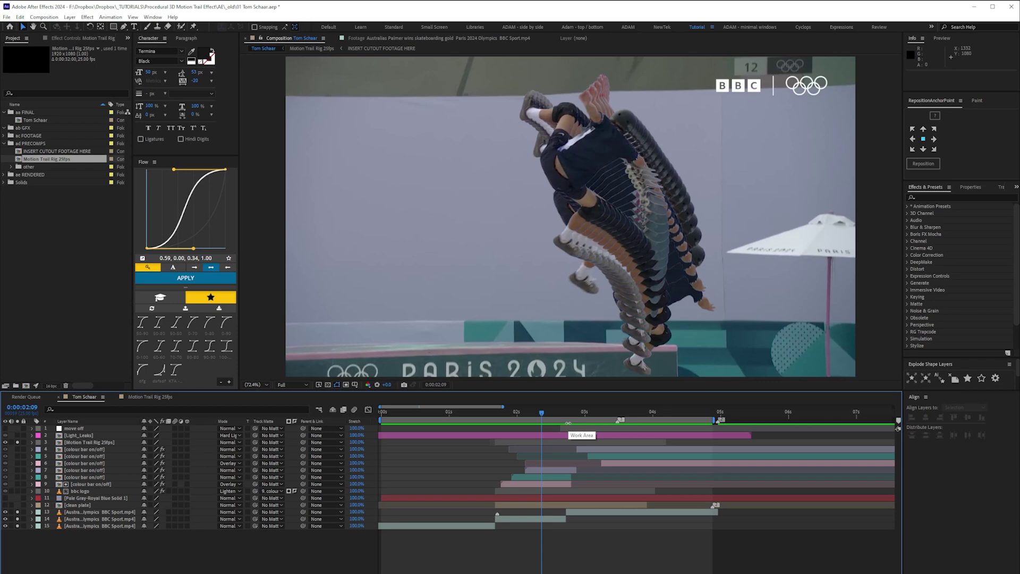
Open the INSERT CUTOUT FOOTAGE HERE precomp from the Motion Trail Rig 25fps layer and select Null 5 at 0:00:00:00.
double_click(82, 445)
double_click(69, 470)
drag(401, 415, 343, 437)
click(80, 443)
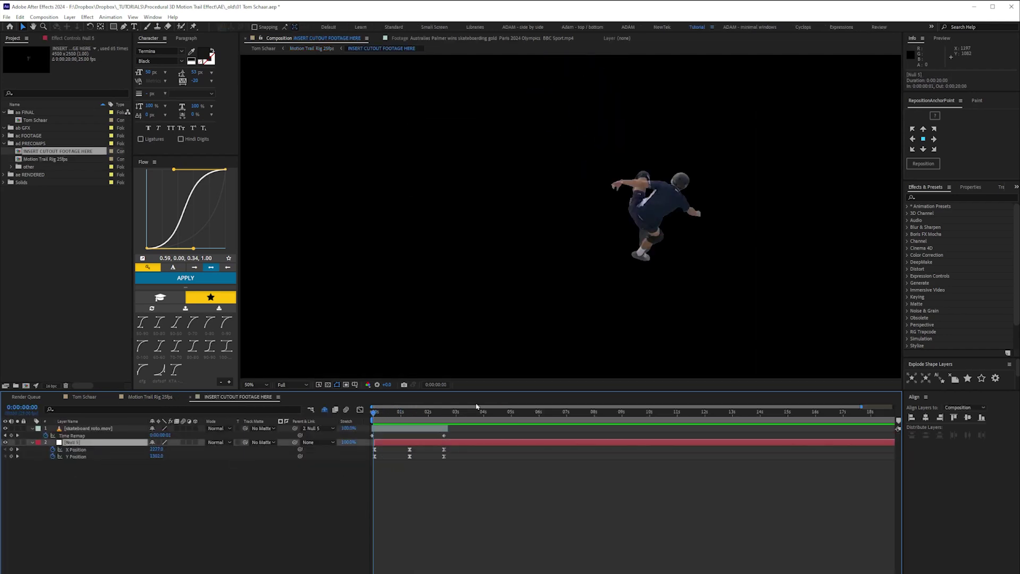
Play and scrub the cutout footage precomp to 0:00:01:12 to examine how the null's arc moves the skater.
key(space)
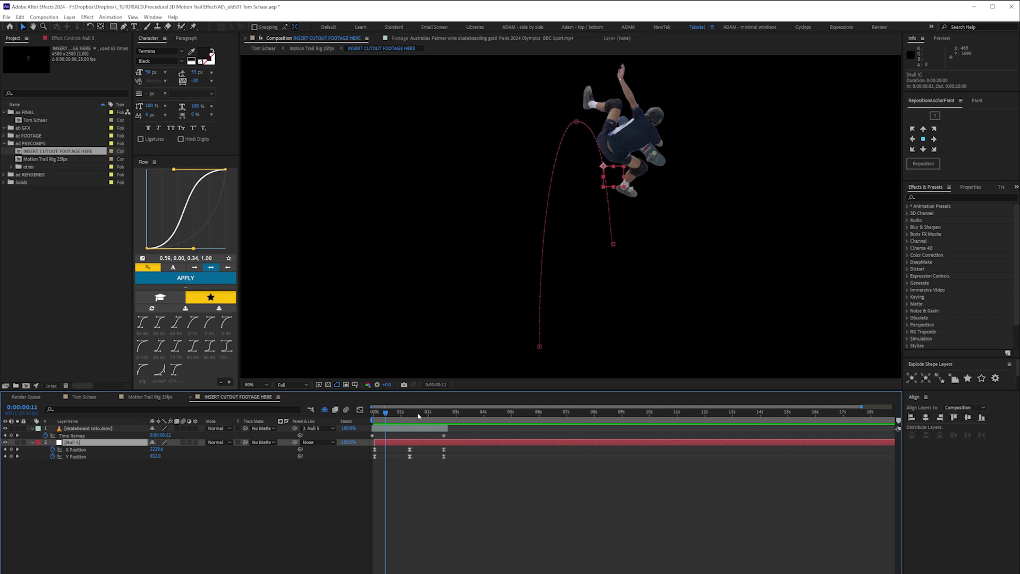
drag(396, 416, 415, 424)
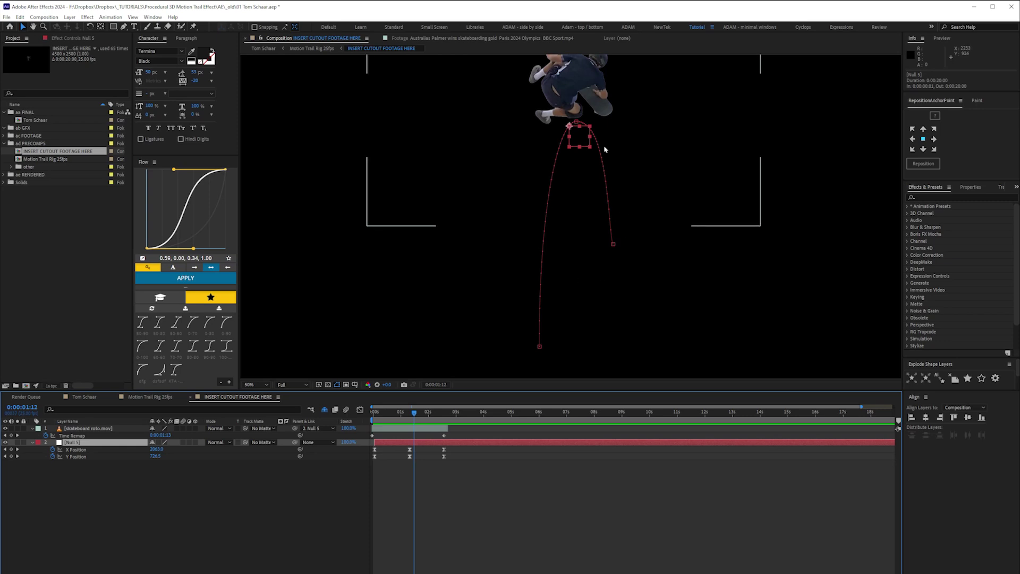
click(398, 420)
mouse_move(398, 420)
mouse_down()
mouse_move(383, 423)
mouse_move(434, 423)
mouse_move(414, 419)
mouse_up()
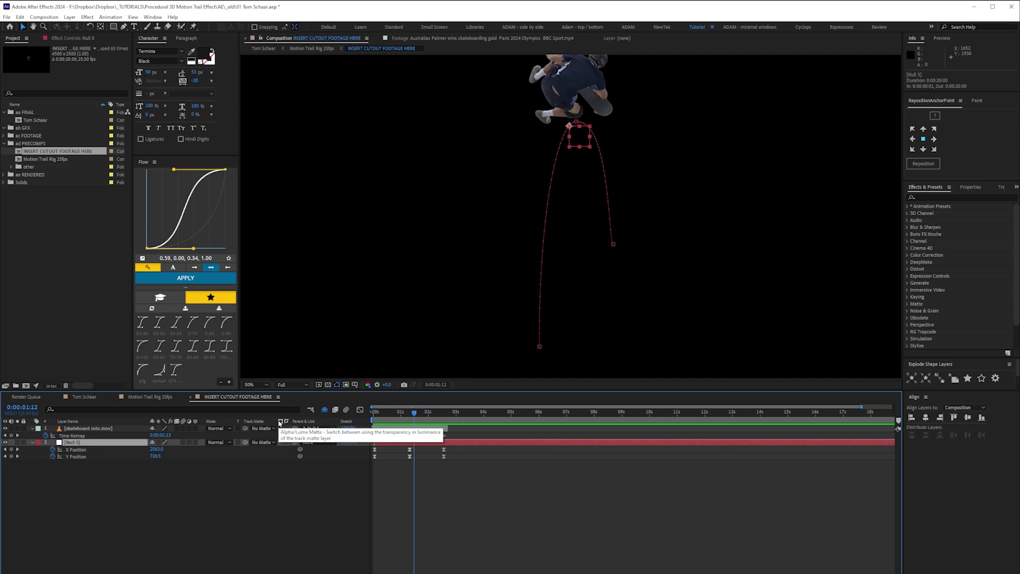
Delete the X and Y Position keyframes after the first one on Null 5 in the INSERT CUTOUT FOOTAGE HERE precomp.
click(146, 398)
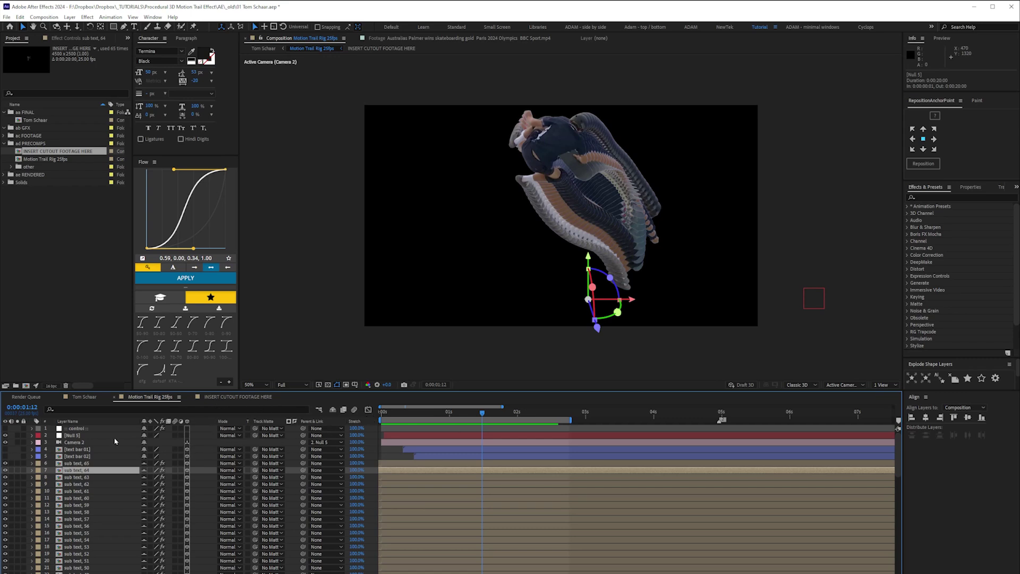
double_click(83, 464)
click(193, 515)
drag(403, 446, 478, 478)
key(Delete)
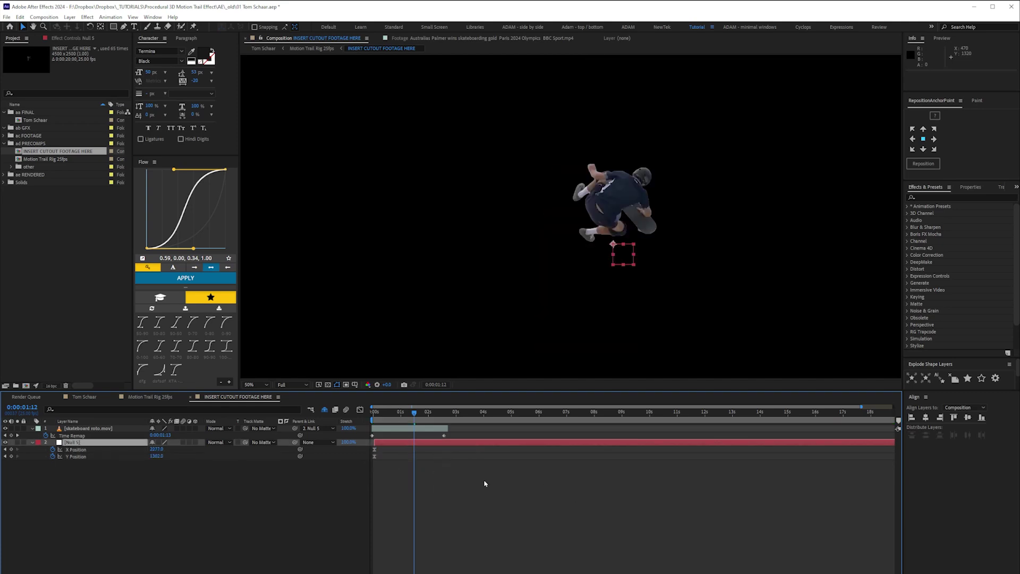
click(171, 513)
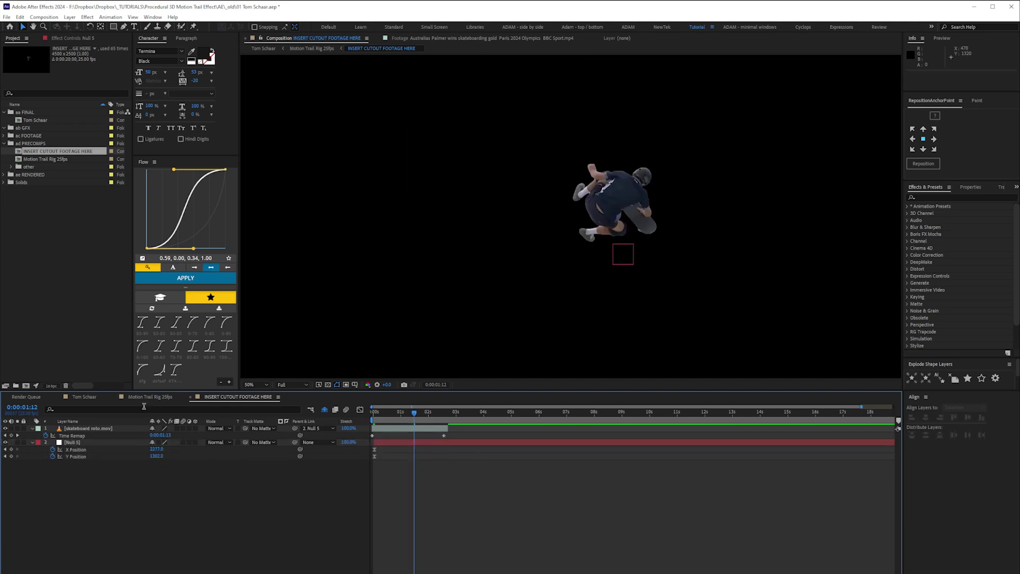
Preview the motion trail in the Tom Schaar composition from 0:00:03:02 and open a BBC Sport footage layer.
click(84, 399)
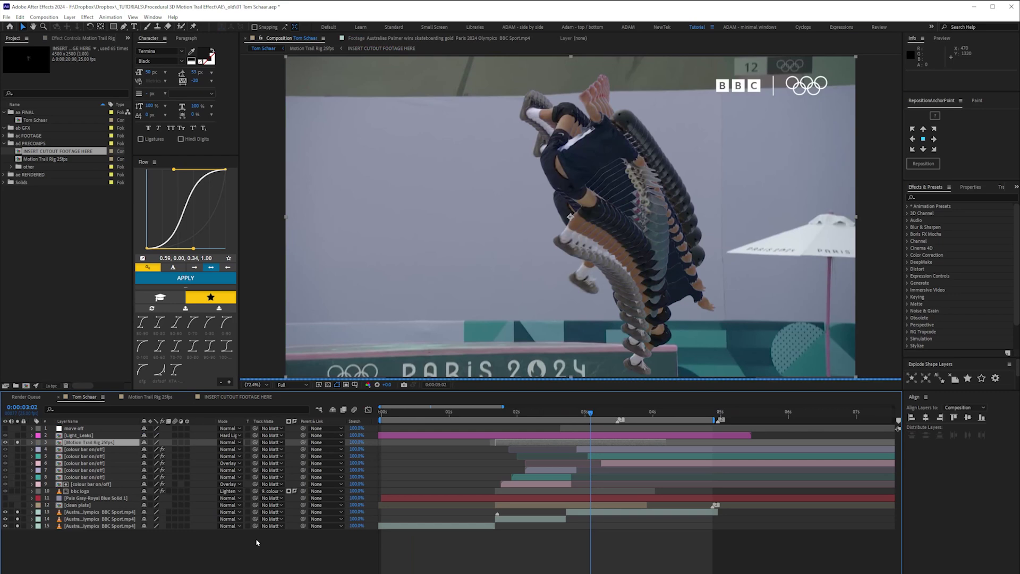
key(space)
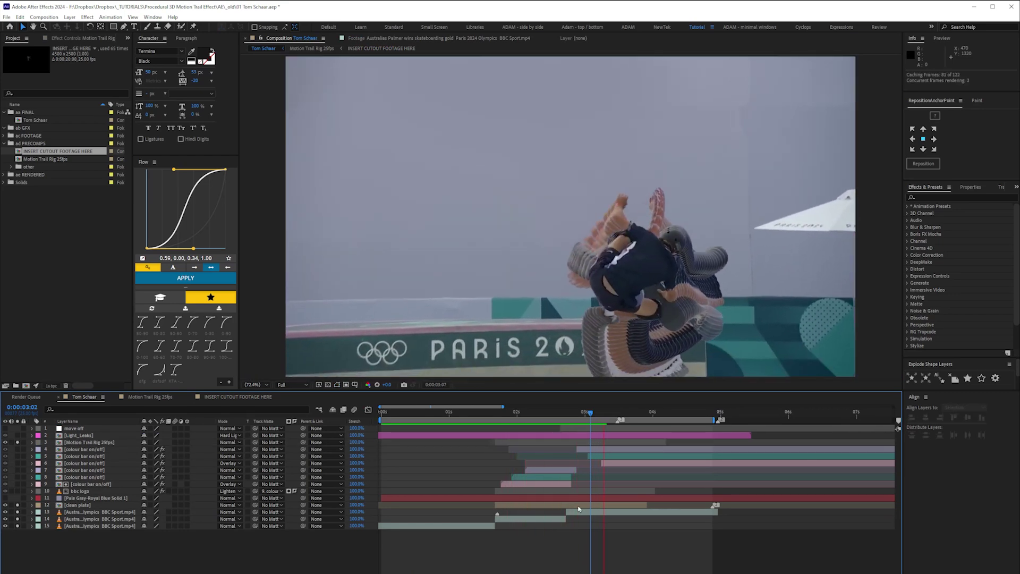
double_click(83, 513)
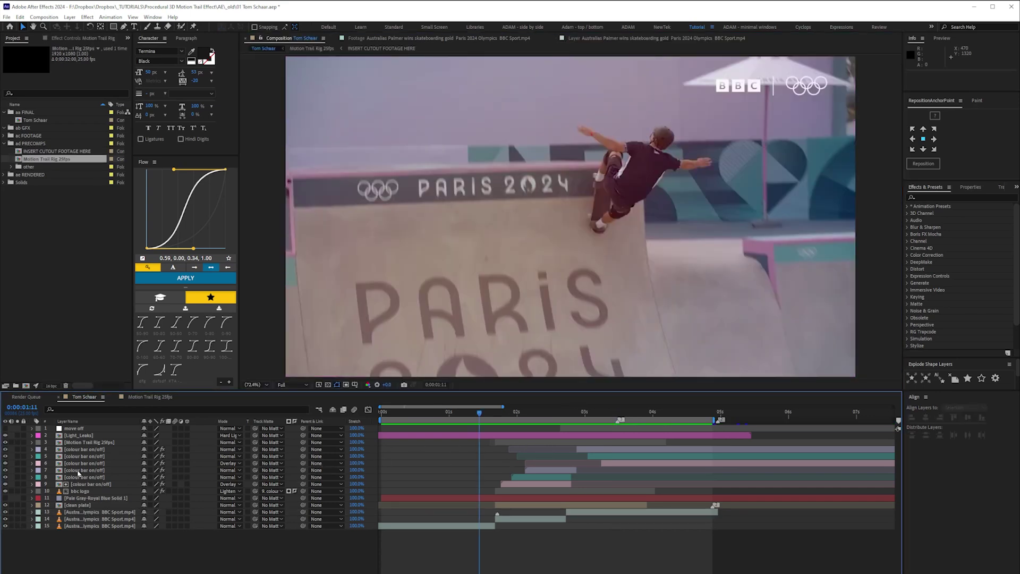
Examine the colour bar layers in the Tom Schaar composition from 0:00:02:05 to 0:00:03:03.
click(525, 413)
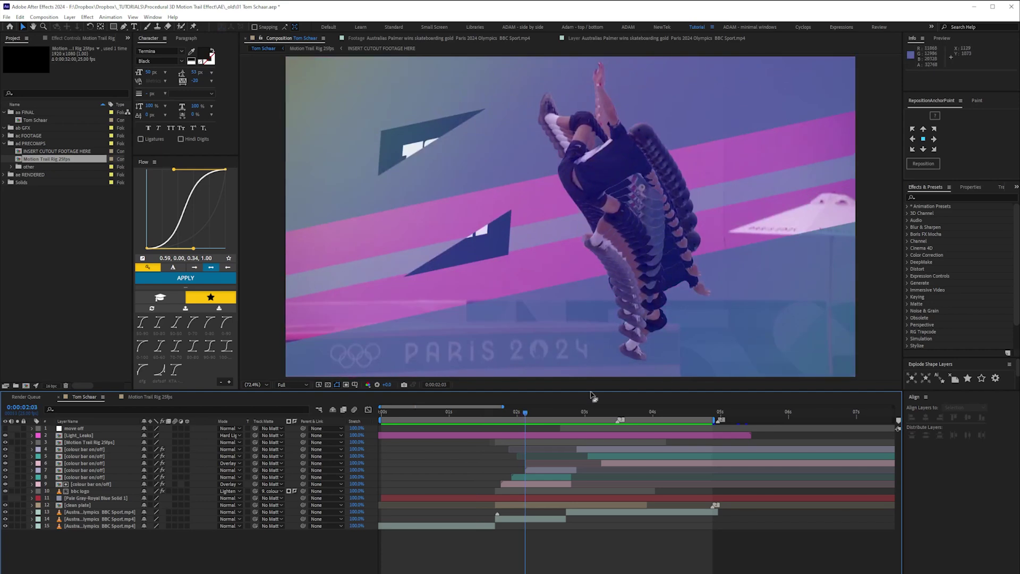
click(93, 477)
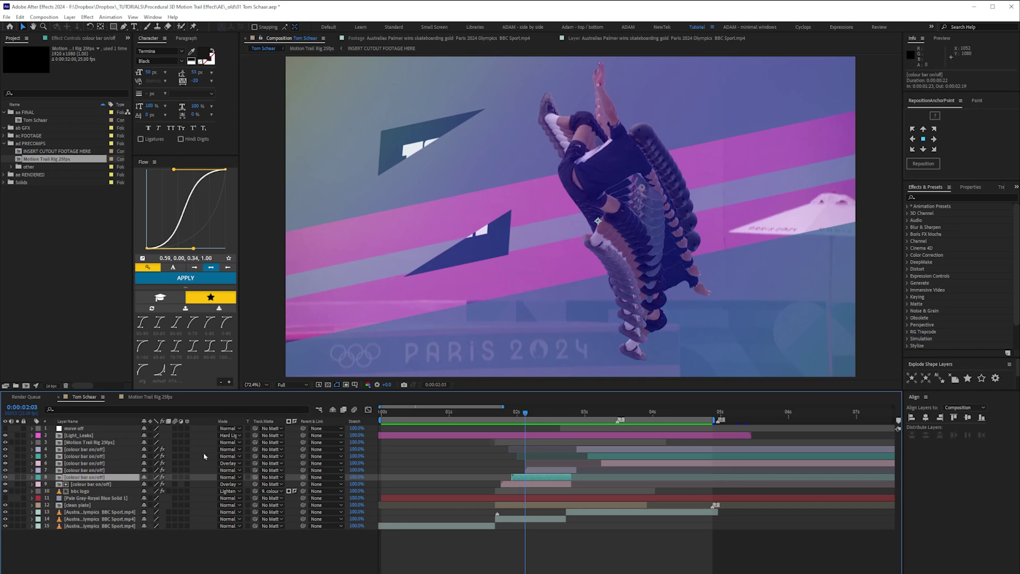
drag(530, 416, 594, 418)
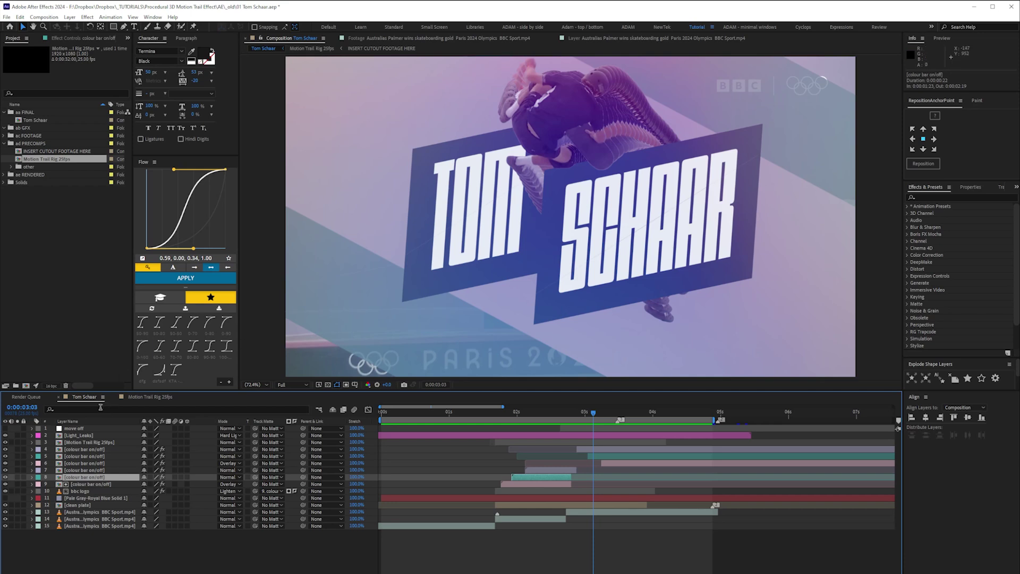
Show the control layer's slider effects and reveal its keyframed properties in the Motion Trail Rig 25fps composition.
click(151, 399)
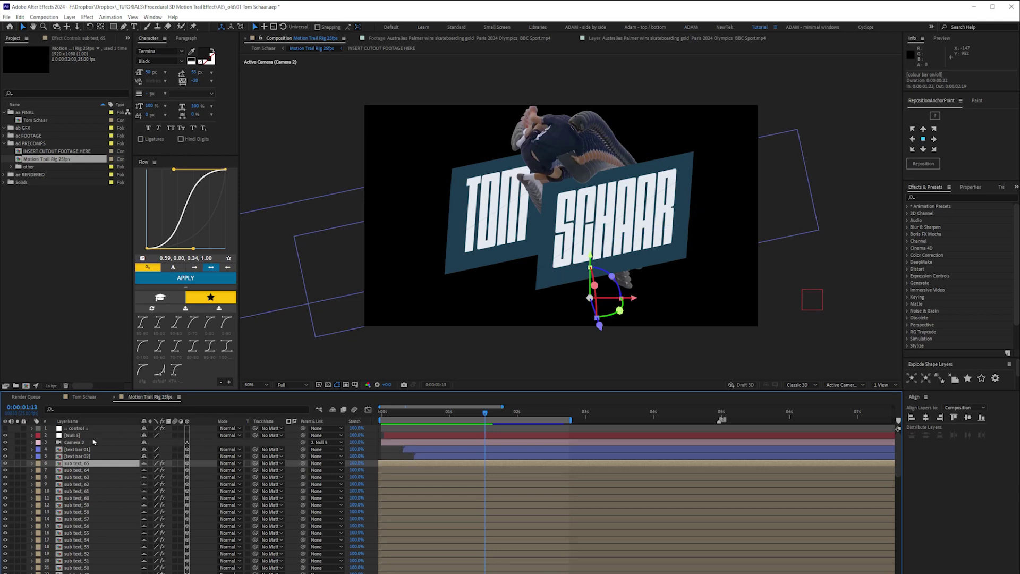
click(76, 429)
click(65, 37)
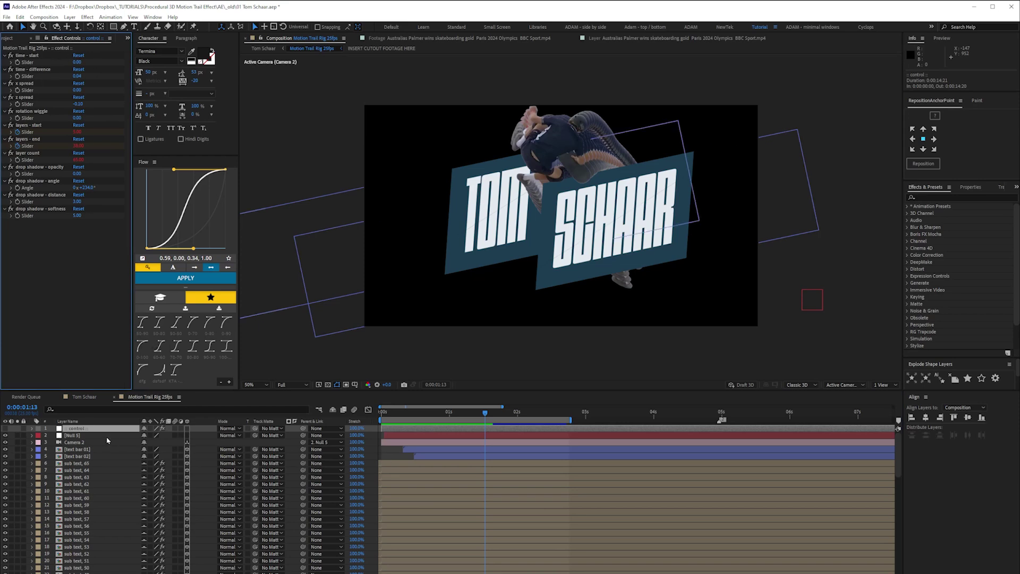
key(u)
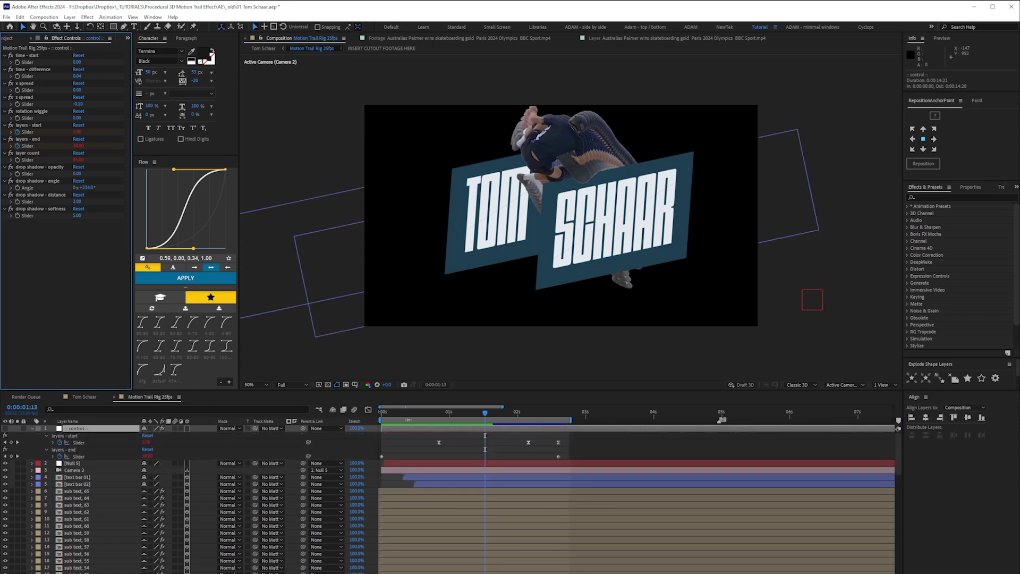
Preview the rig from its first frame, switch the time display to frames, and scrub to frame 62.
click(382, 416)
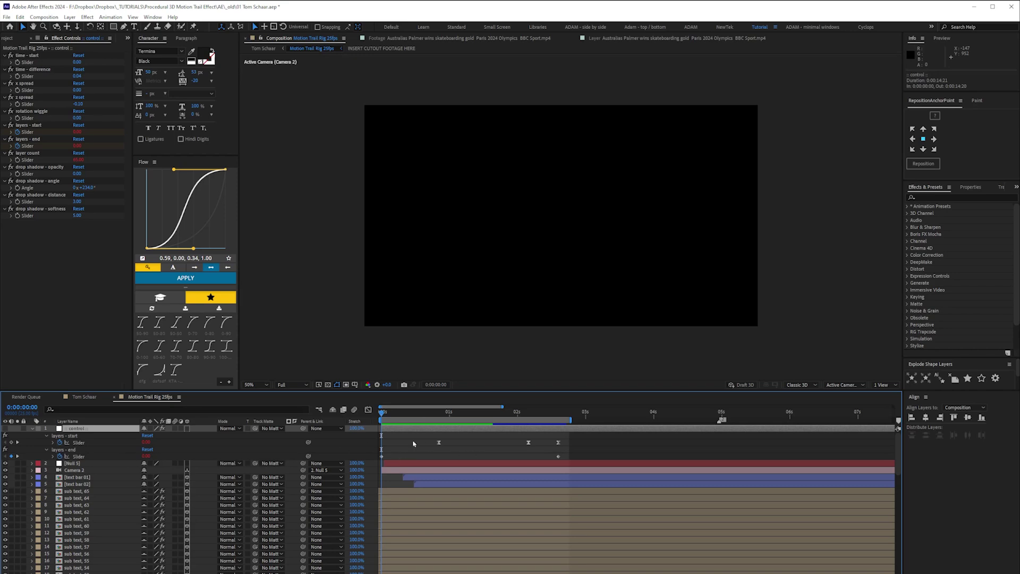
key(space)
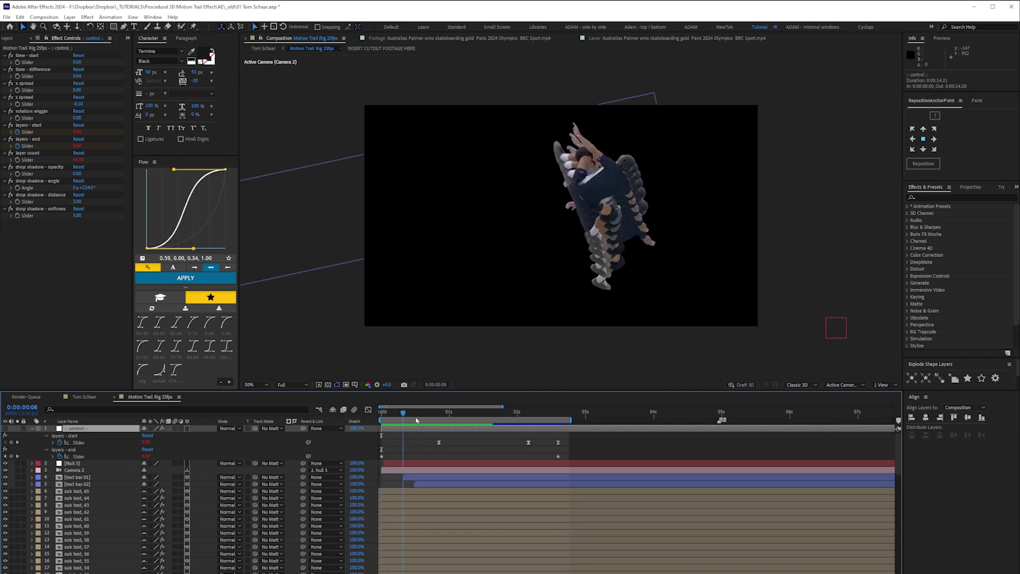
ctrl+click(31, 408)
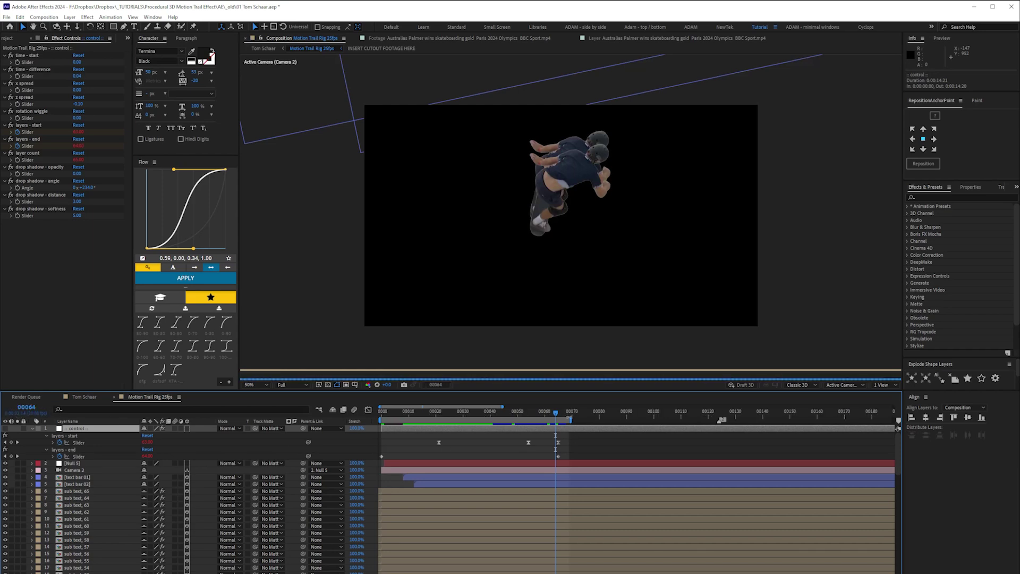
drag(558, 417, 561, 417)
click(447, 413)
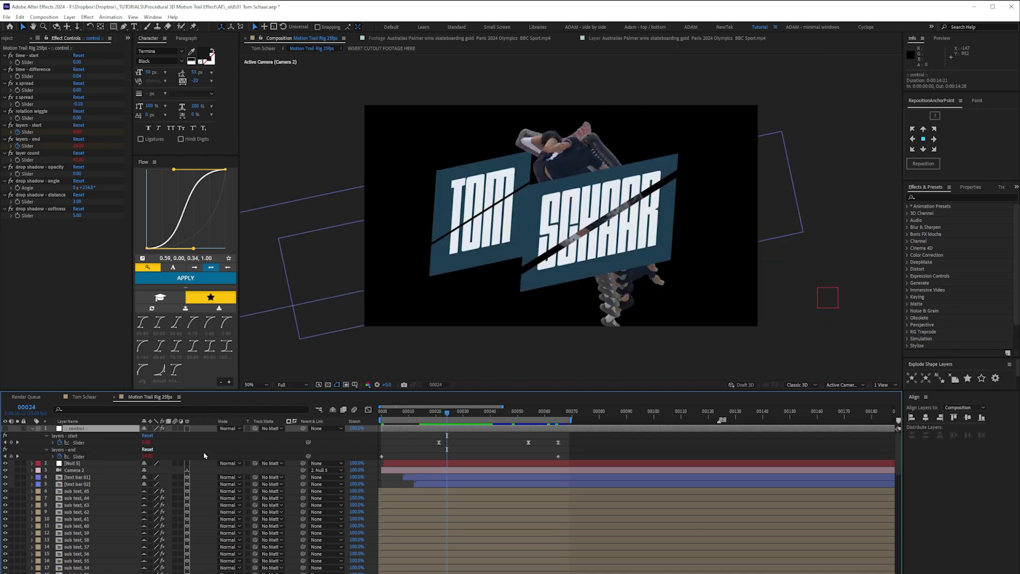
drag(508, 418, 556, 421)
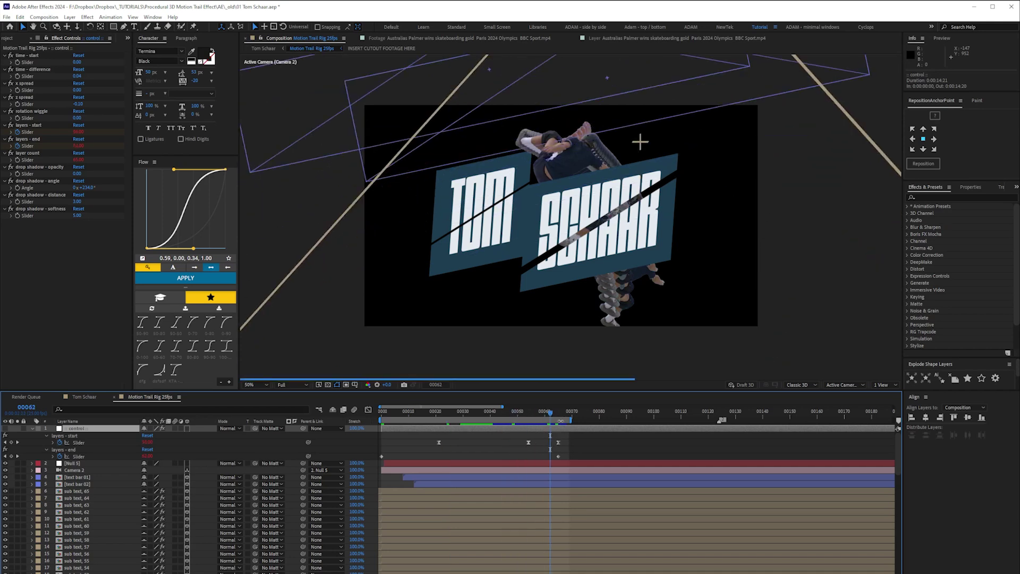
Inspect the layers - start and layers - end slider keyframes as curves in the Graph Editor.
click(510, 442)
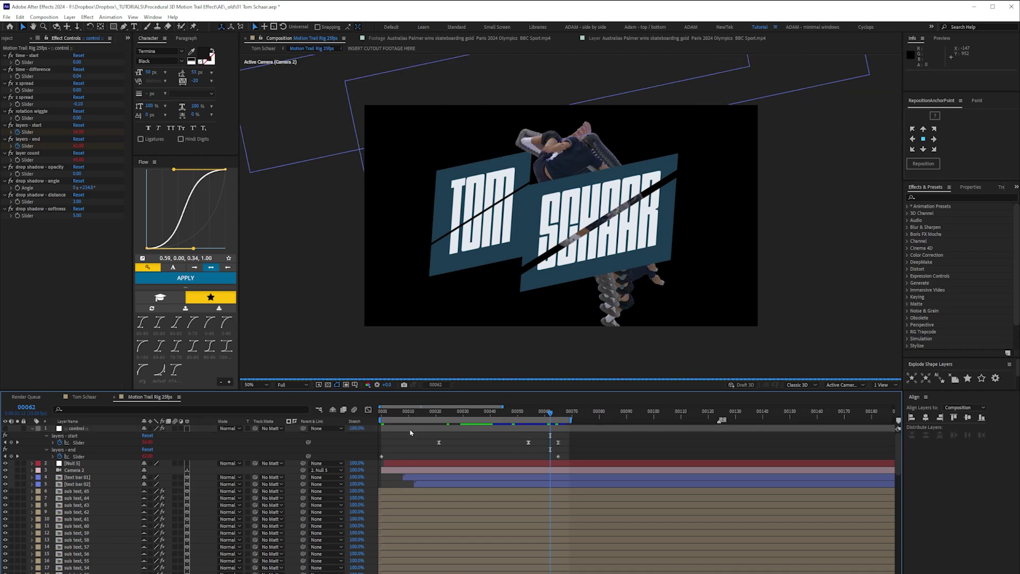
drag(543, 453, 508, 437)
click(368, 409)
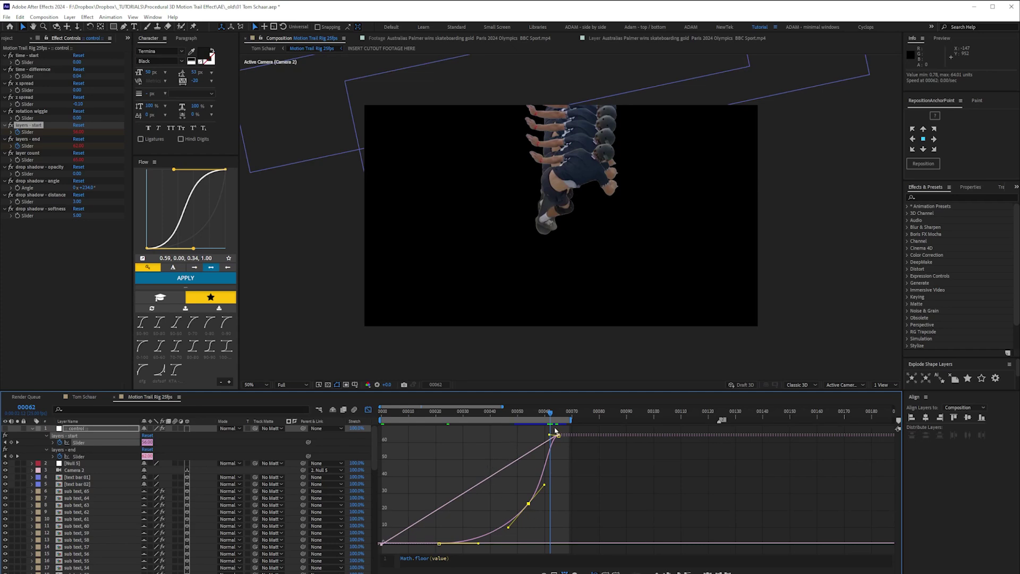
key(space)
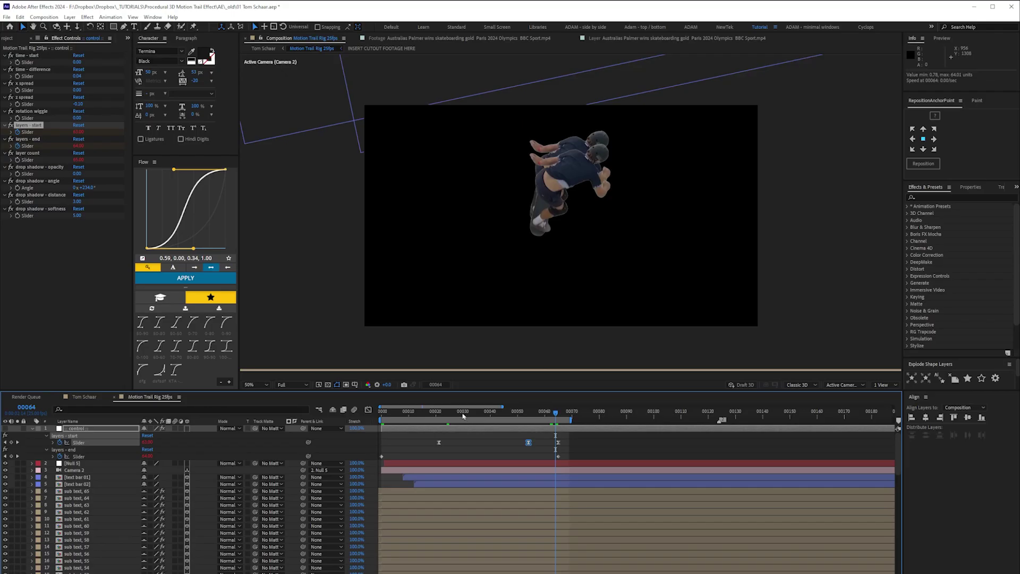
Split the rig's viewer into two views, Top and Active Camera, and move the playhead to frame 36.
click(462, 416)
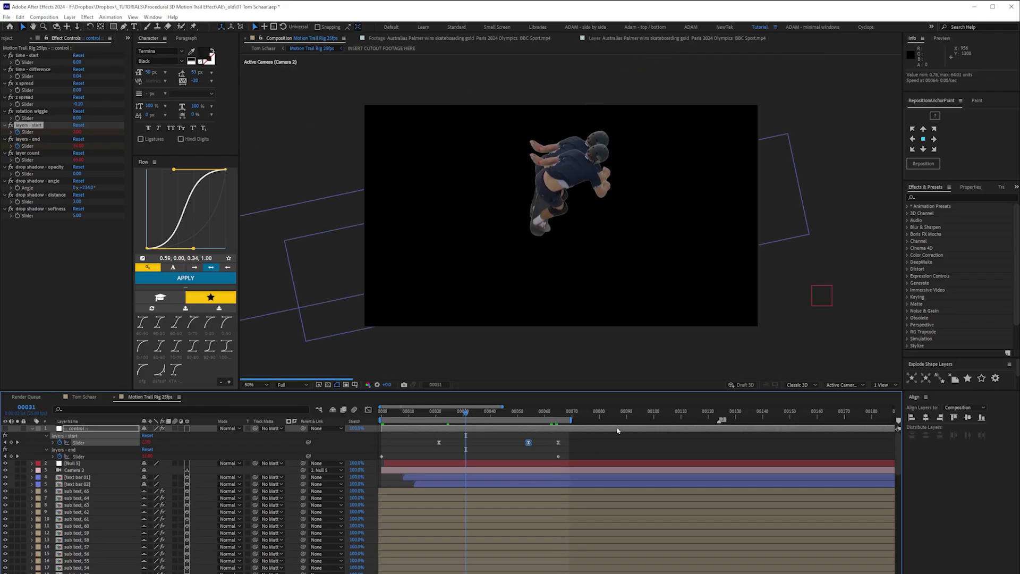
click(888, 387)
click(888, 402)
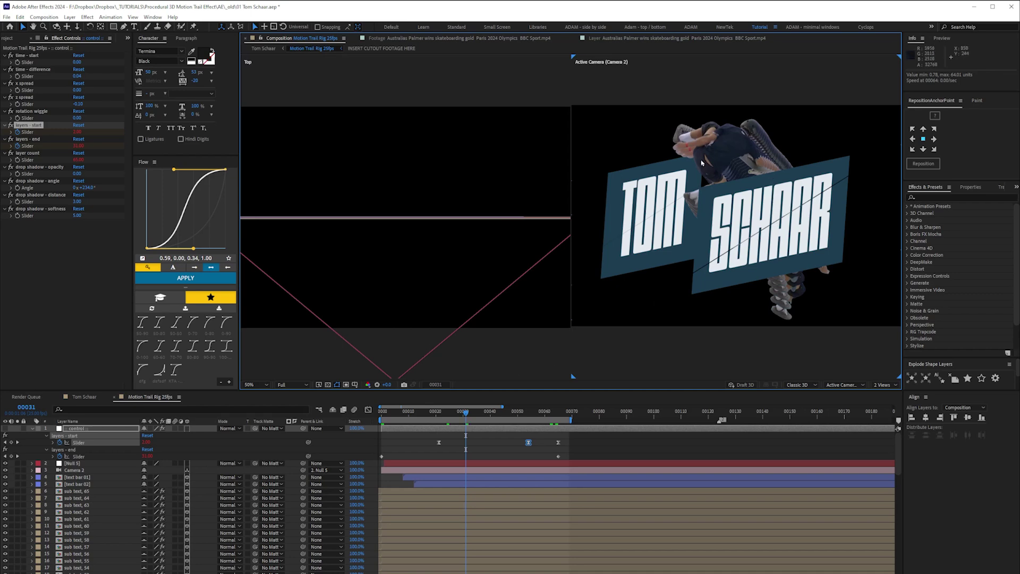
click(478, 415)
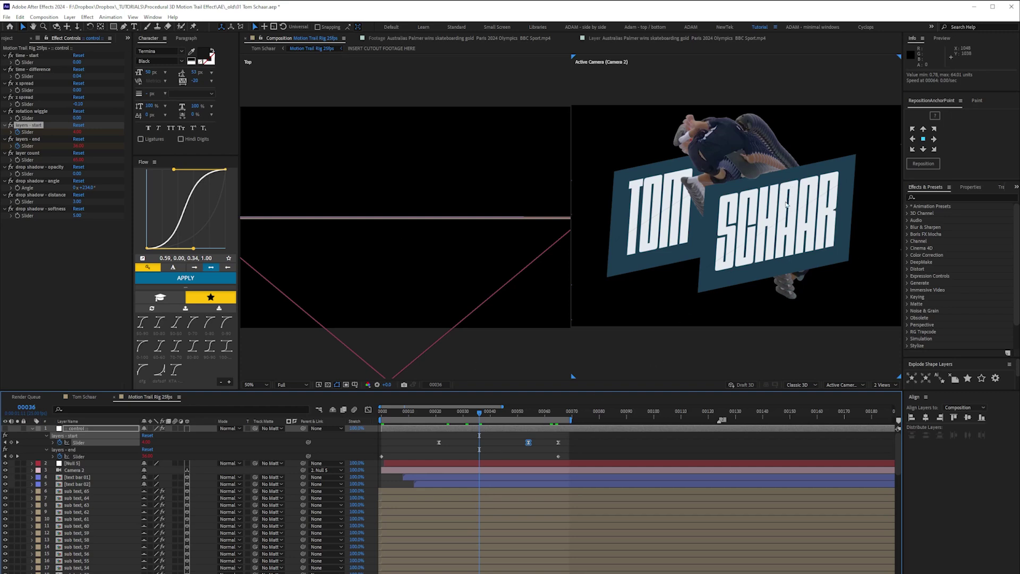
Reveal the Position properties of the text bar 01 and text bar 02 layers.
click(79, 477)
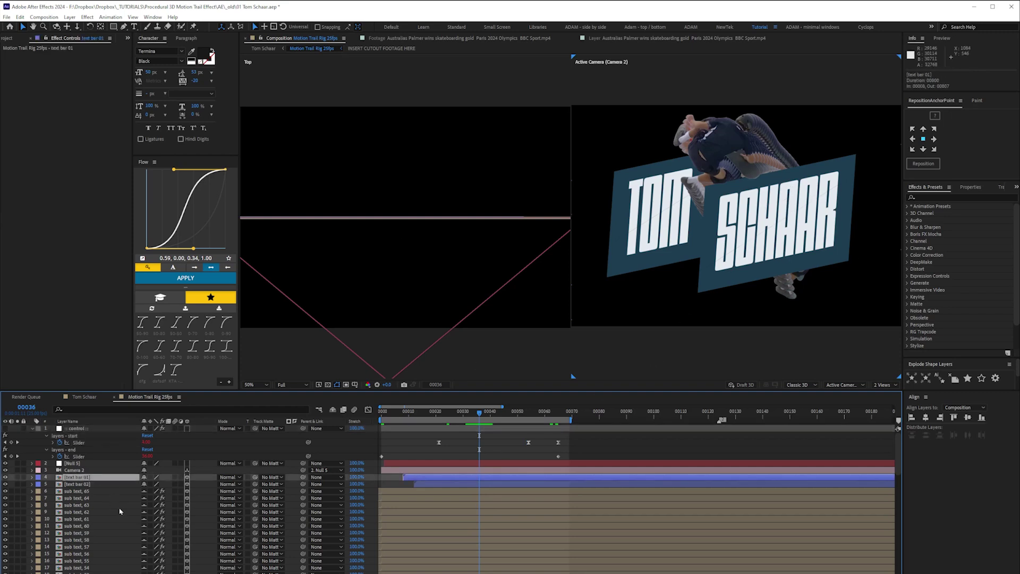
key(p)
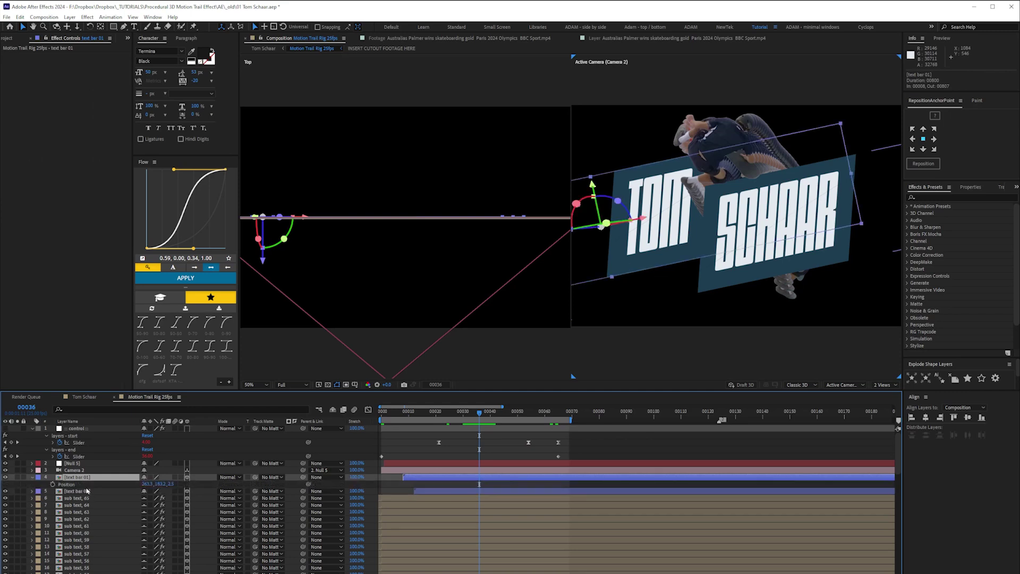
click(88, 492)
key(p)
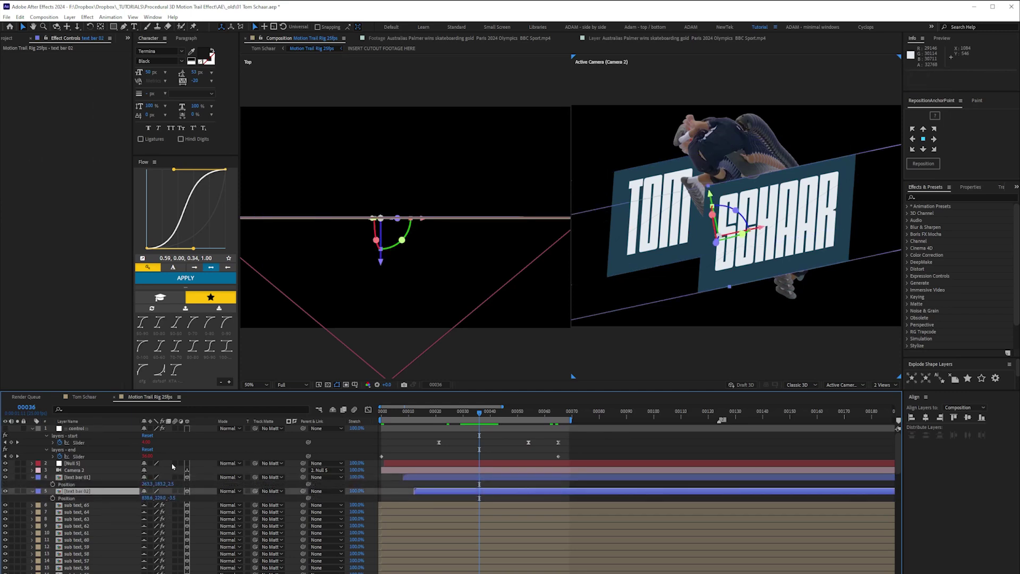
Isolate the text bar 02 layer to check it, restore the other layers, and select sub text, 65.
click(18, 491)
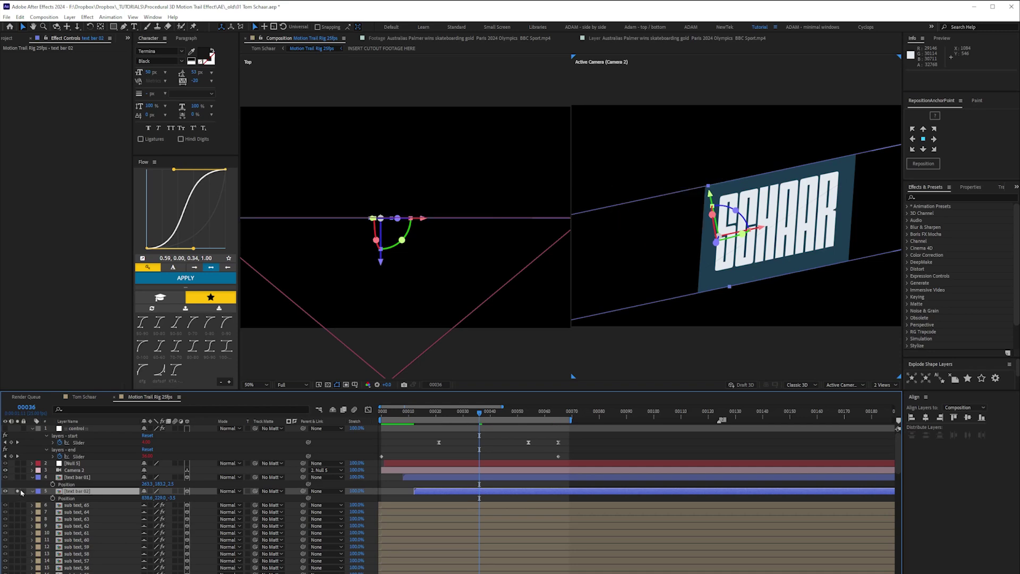
key(F2)
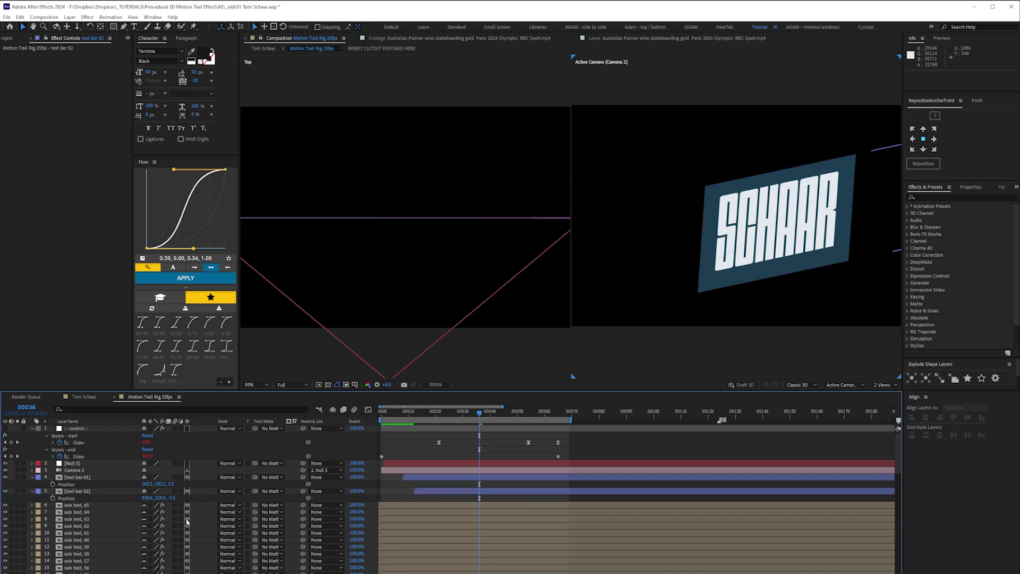
click(83, 505)
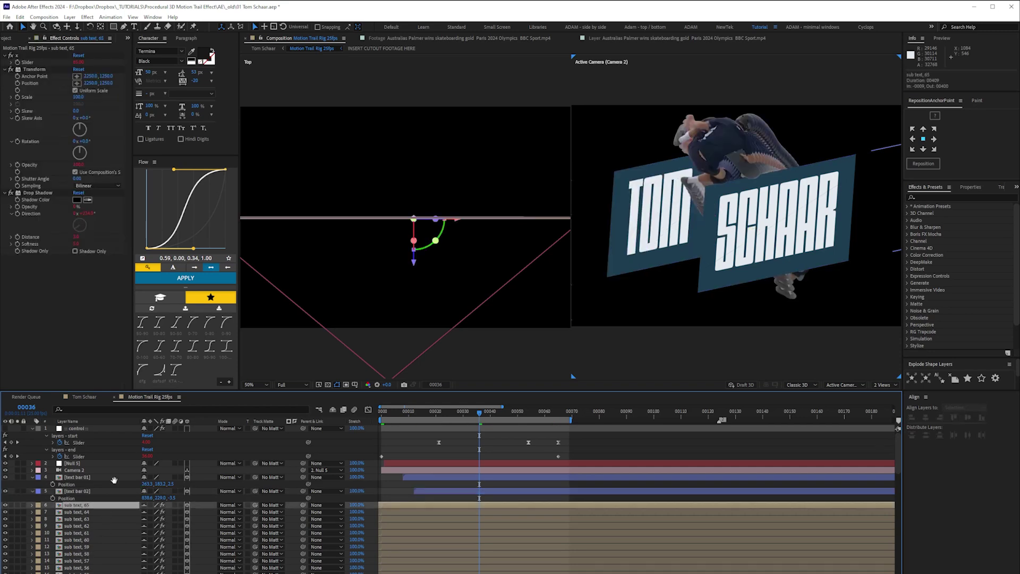
Reveal the Position properties of the sub text layers 65 to 44, collapse them again and deselect the layers.
scroll(114, 480, down, 5)
shift+click(81, 557)
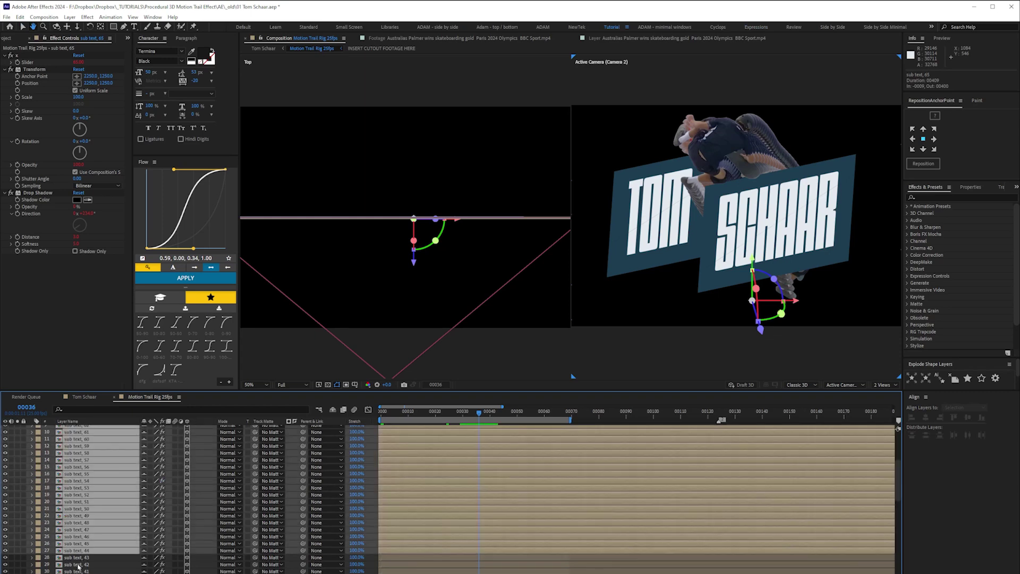
key(p)
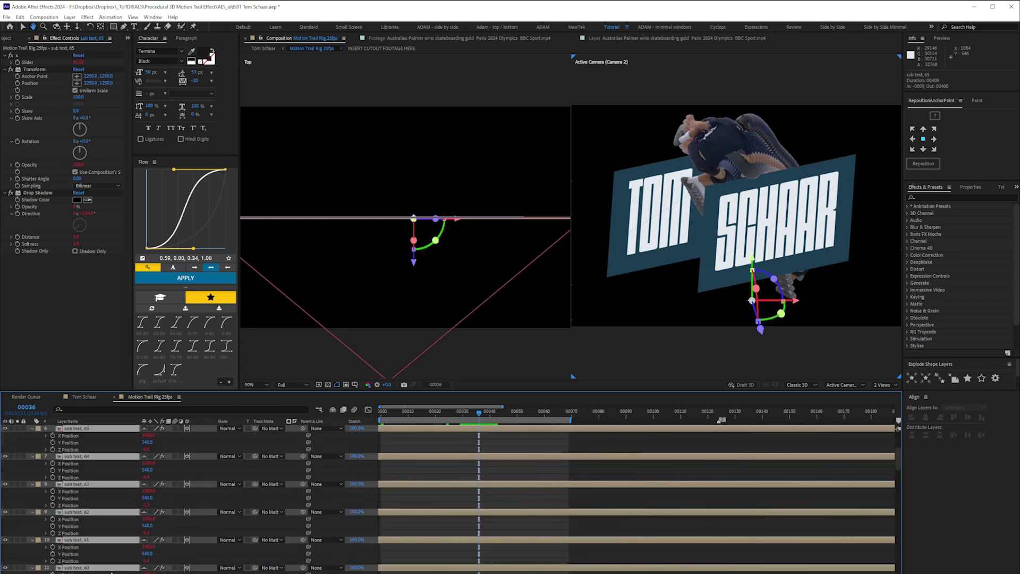
key(v)
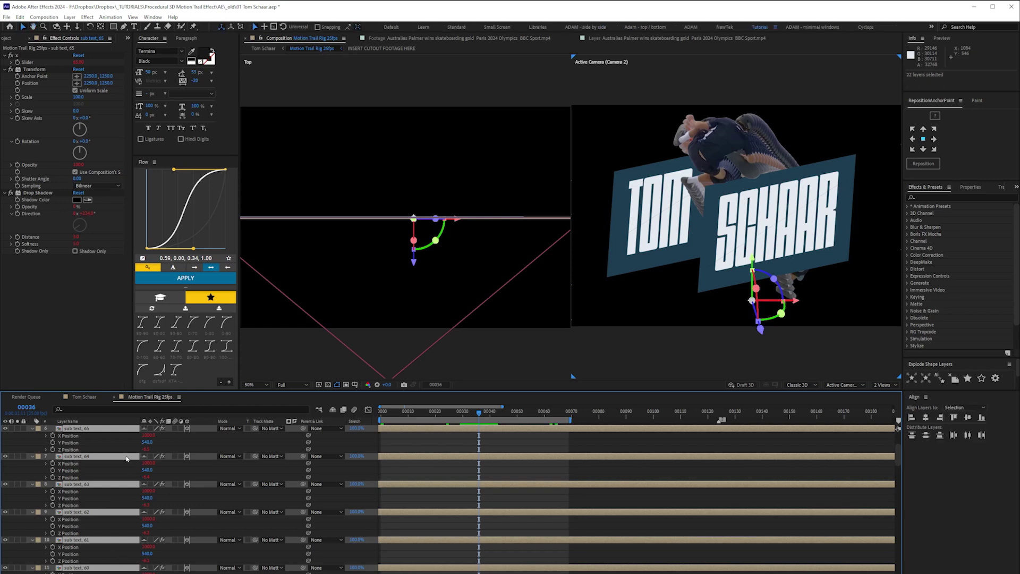
click(33, 432)
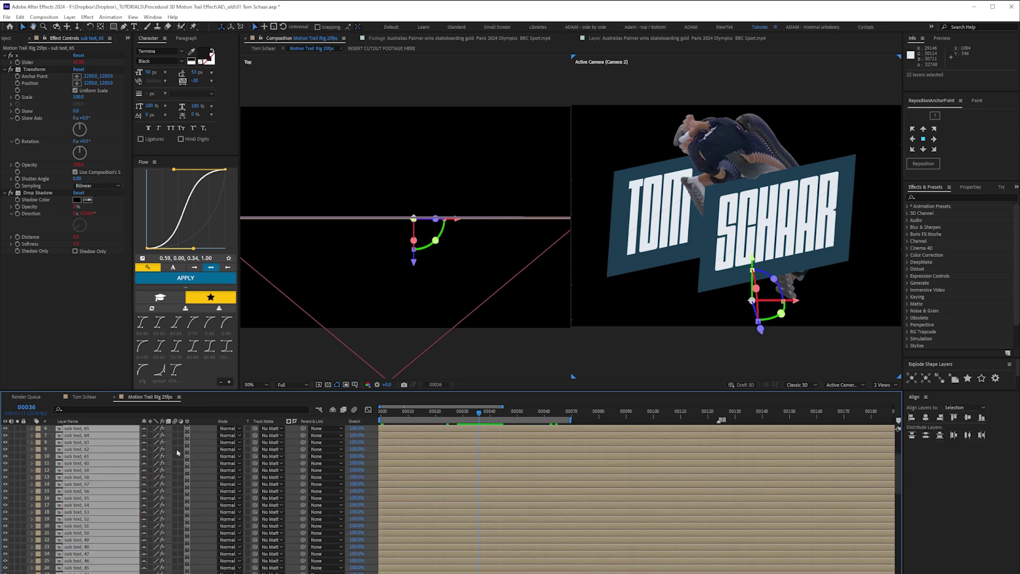
key(F2)
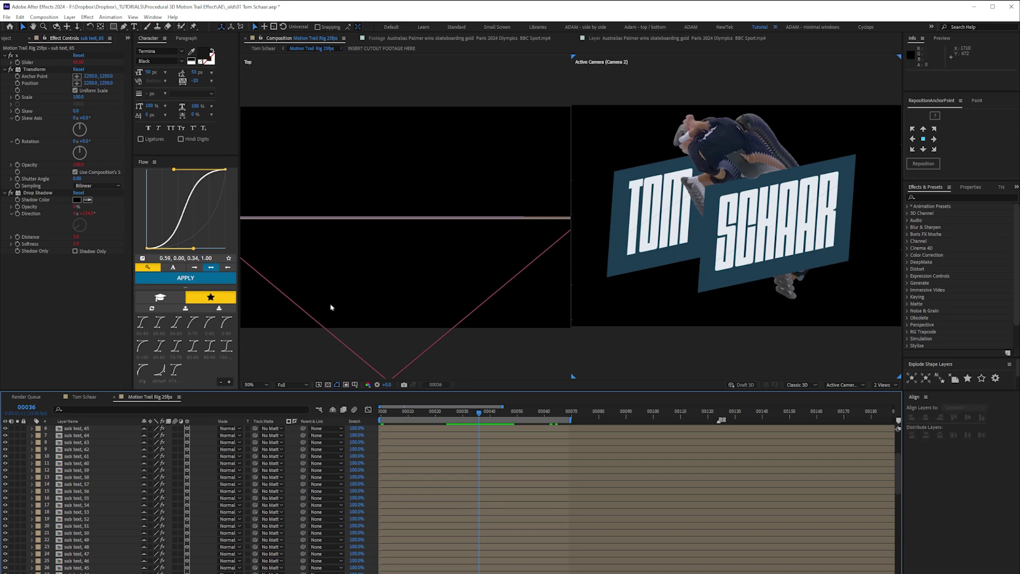
Open the Tom Schaar composition, select the Light_Leaks layer and scrub back to frame 46.
click(15, 42)
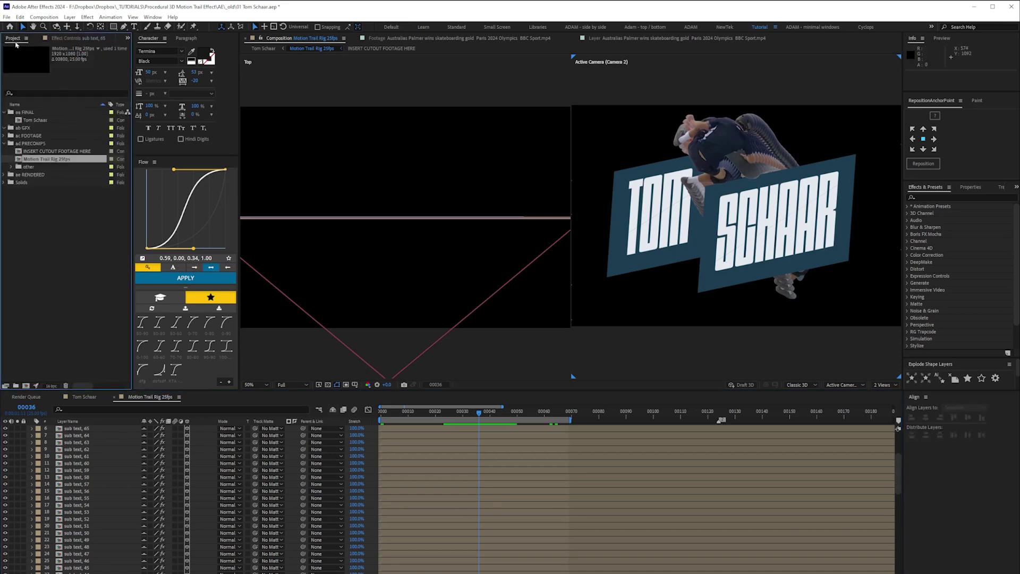
double_click(32, 120)
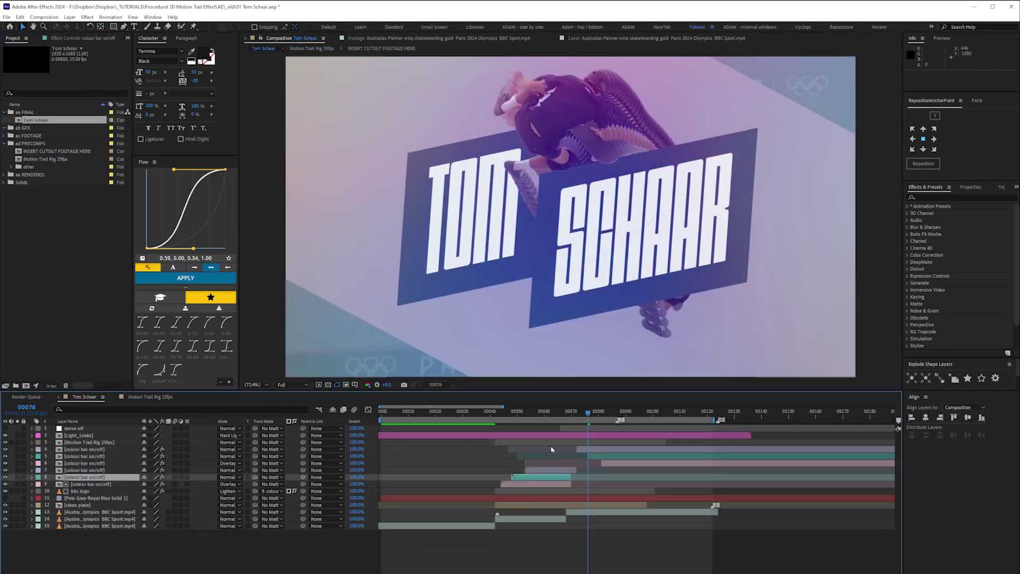
click(98, 436)
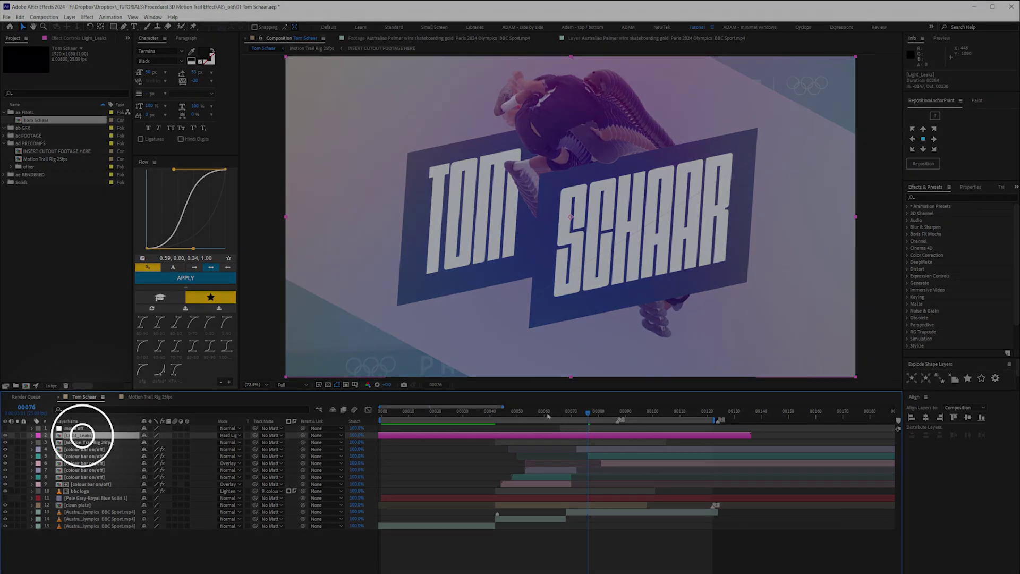
mouse_move(565, 415)
mouse_down()
mouse_move(524, 415)
mouse_move(558, 416)
mouse_up()
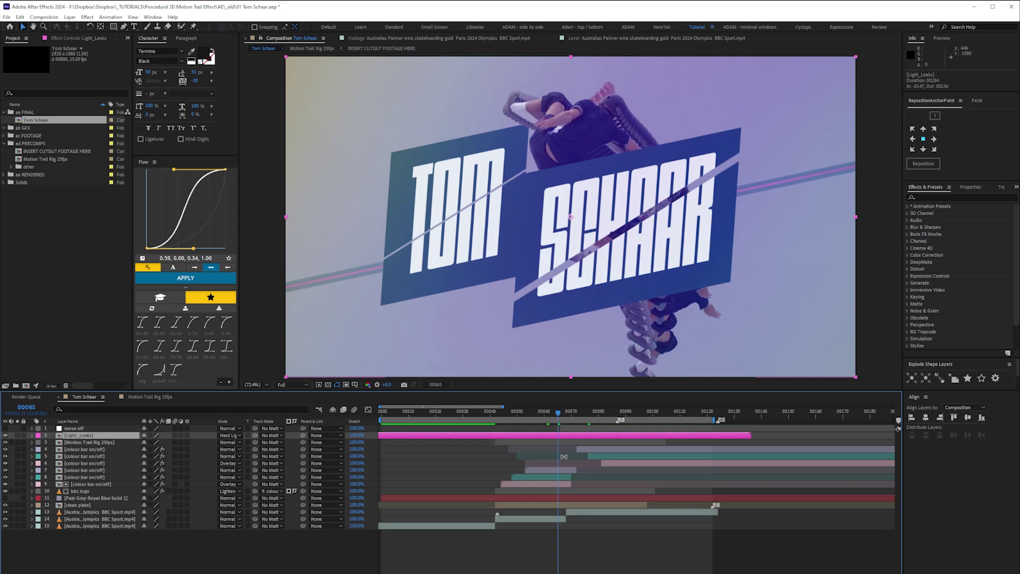
drag(537, 416, 507, 415)
Open the clean plate precomp, scrub its isolated background layer to frame 60 and restore the other layers.
click(79, 506)
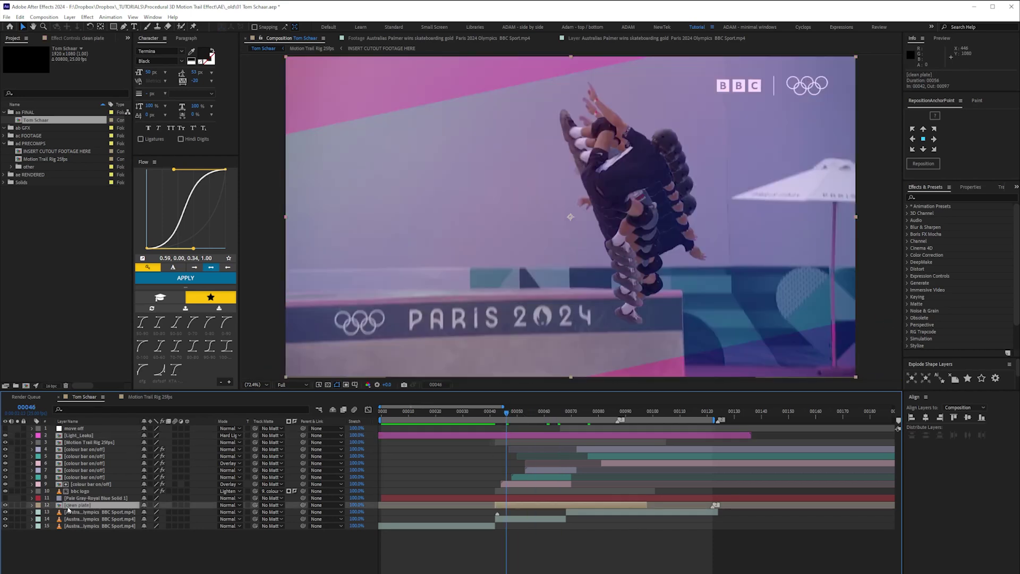
double_click(80, 506)
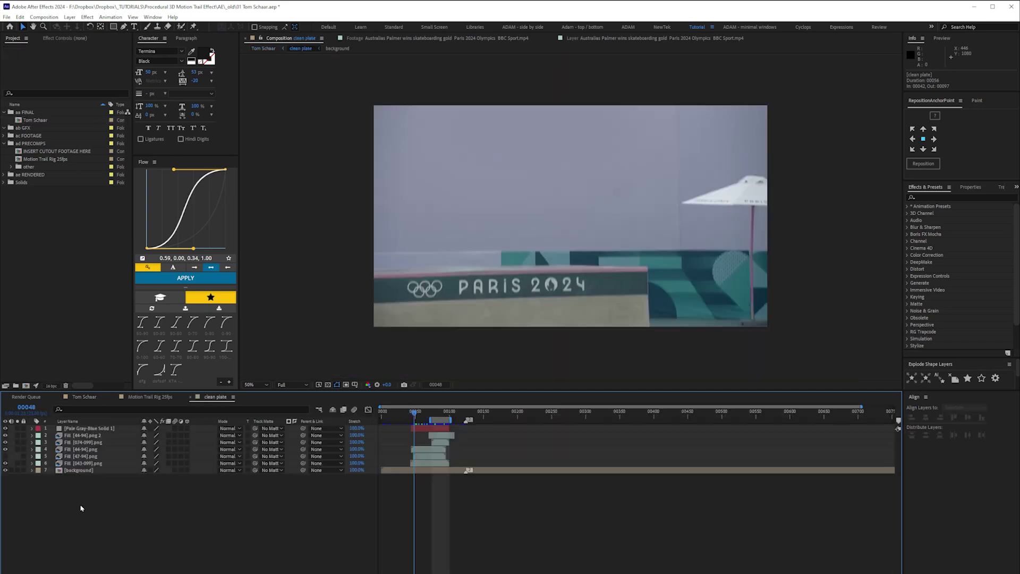
drag(414, 412, 431, 414)
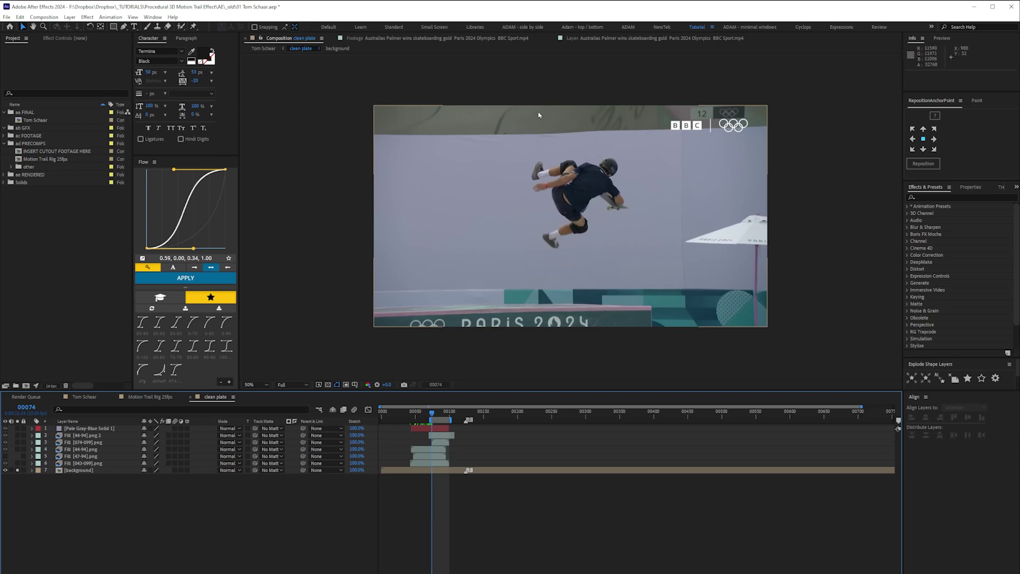
drag(427, 414, 423, 415)
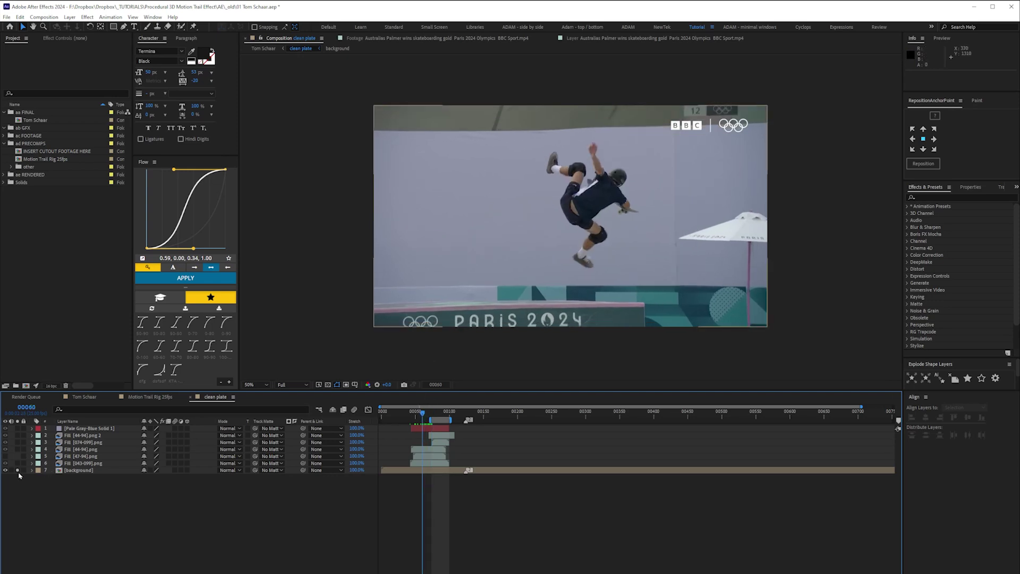
click(19, 470)
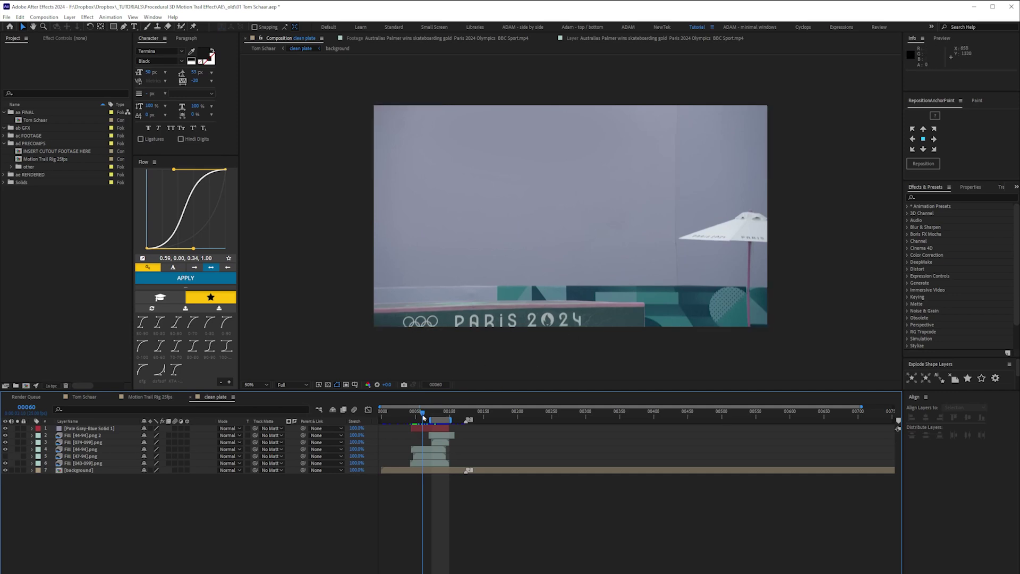
Scrub through the clean plate composition to check the filled background, ending on frame 69.
drag(424, 418, 425, 416)
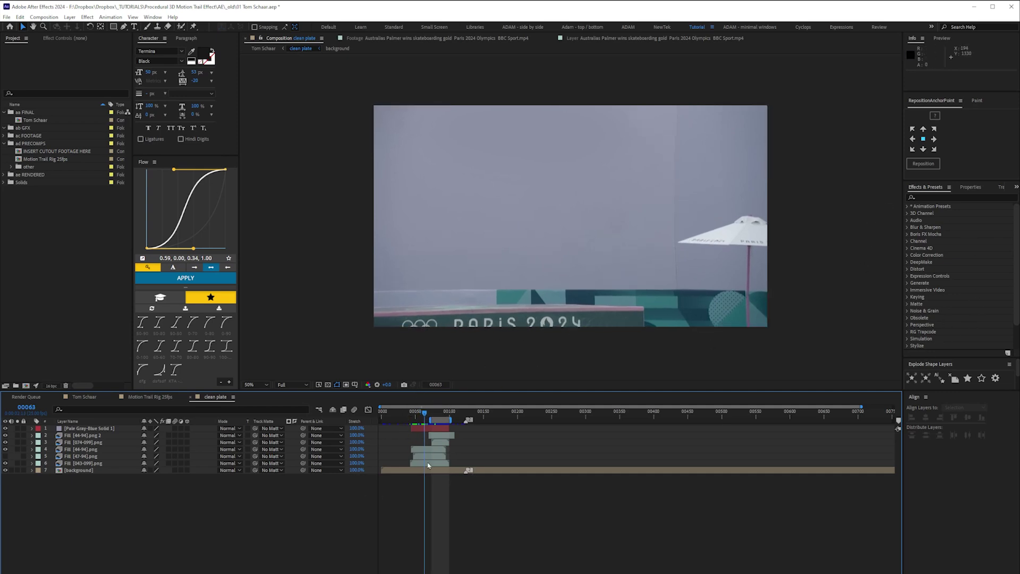
drag(425, 414, 423, 417)
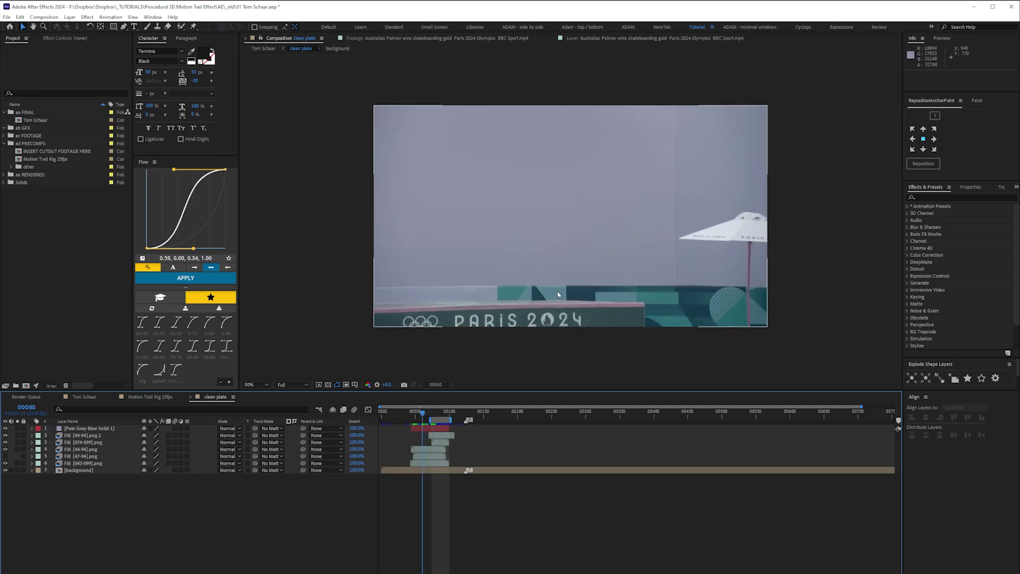
click(429, 413)
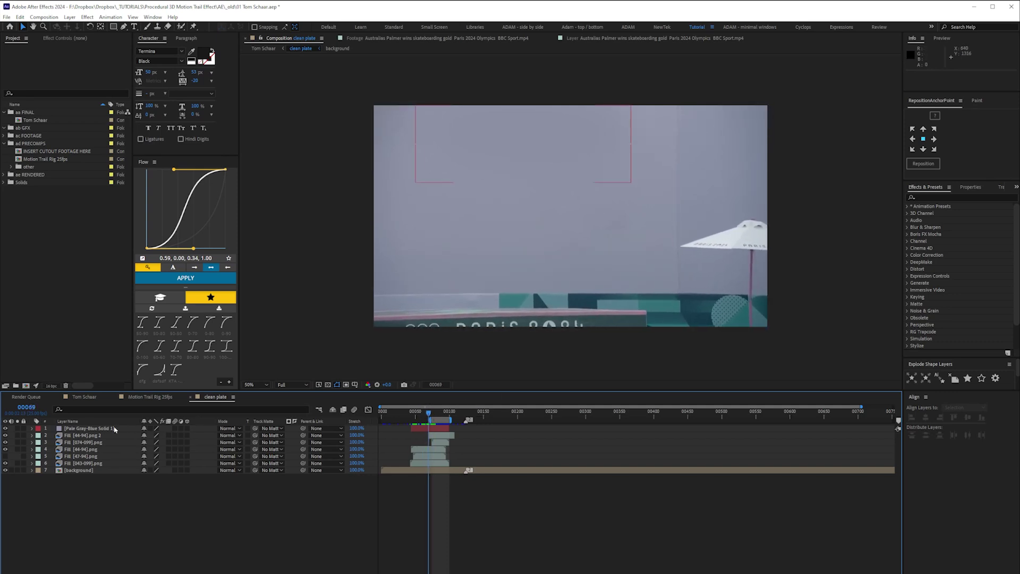
Return to the Tom Schaar composition and scrub back through the title animation.
click(149, 396)
click(92, 400)
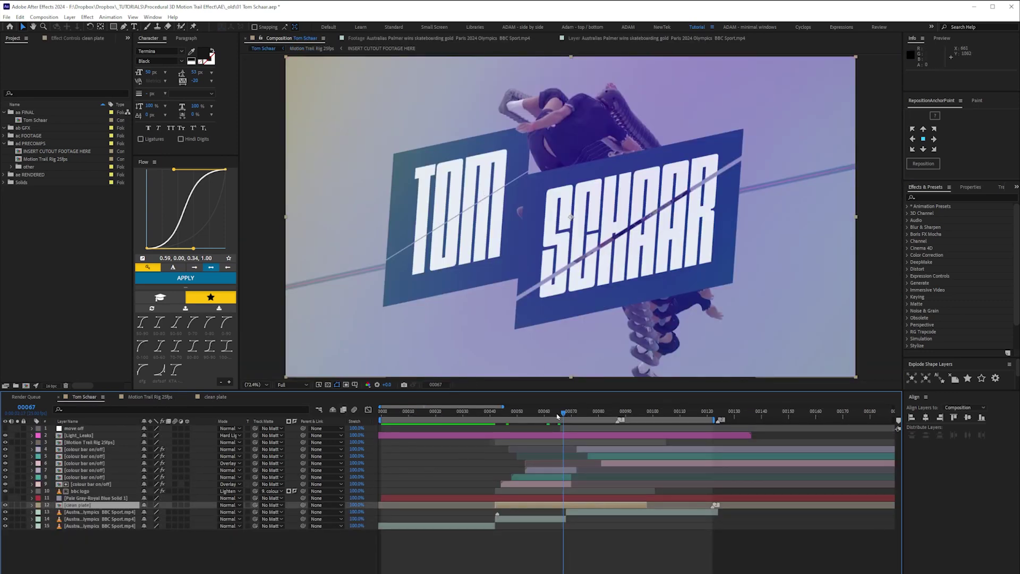
drag(558, 416, 525, 417)
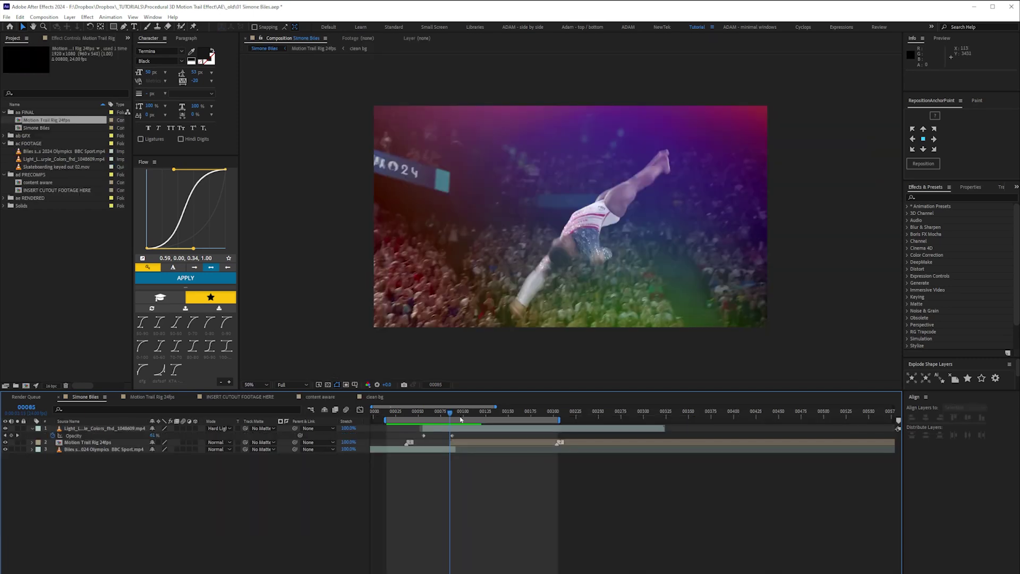
Preview the Simone Biles composition from frame 88 and stop playback at frame 158.
mouse_move(451, 419)
mouse_down()
mouse_move(461, 418)
mouse_move(455, 423)
mouse_up()
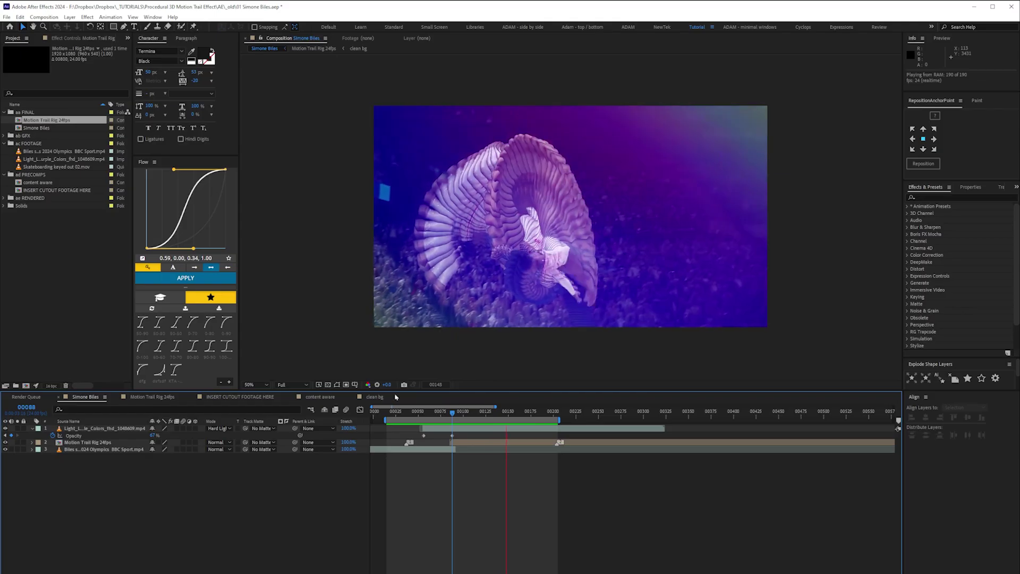
key(space)
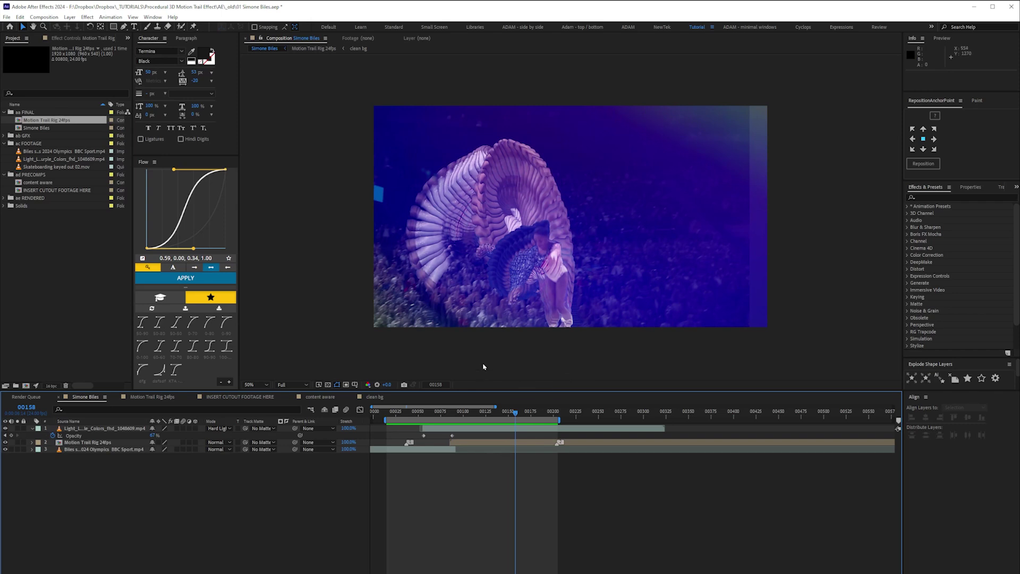
Open the Motion Trail Rig 24fps precomp and the clean bg composition nested inside it.
click(101, 443)
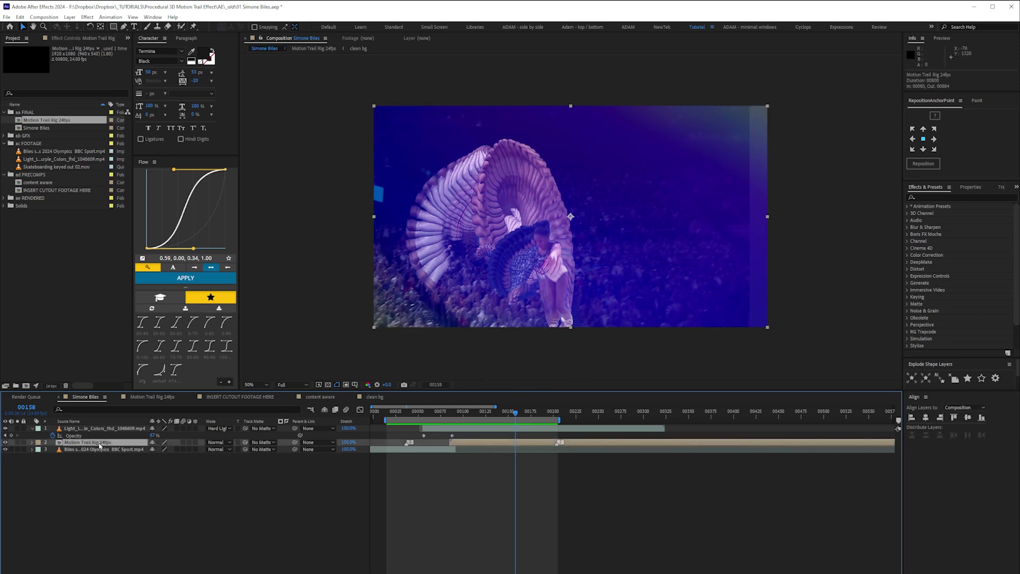
double_click(100, 444)
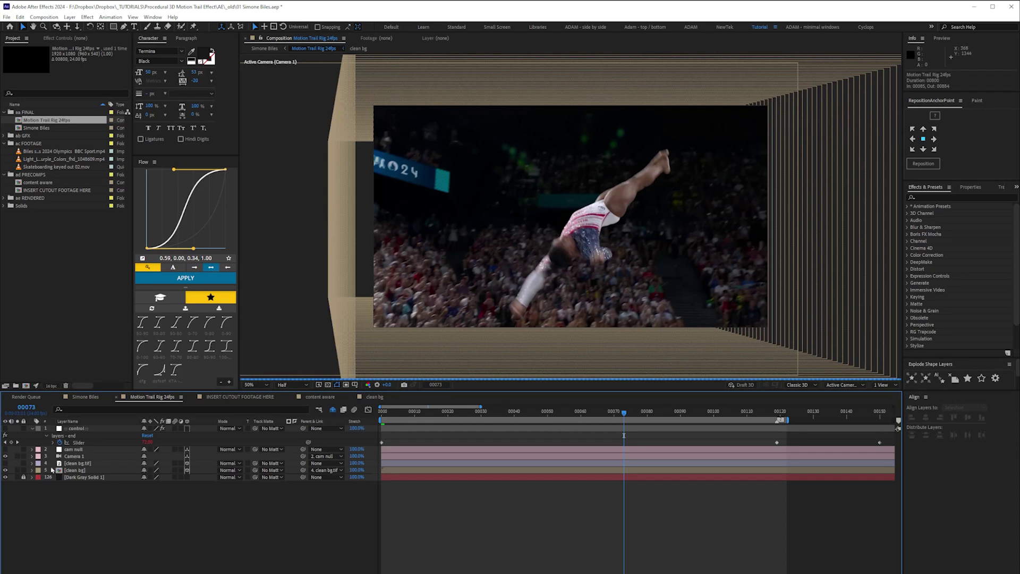
click(73, 470)
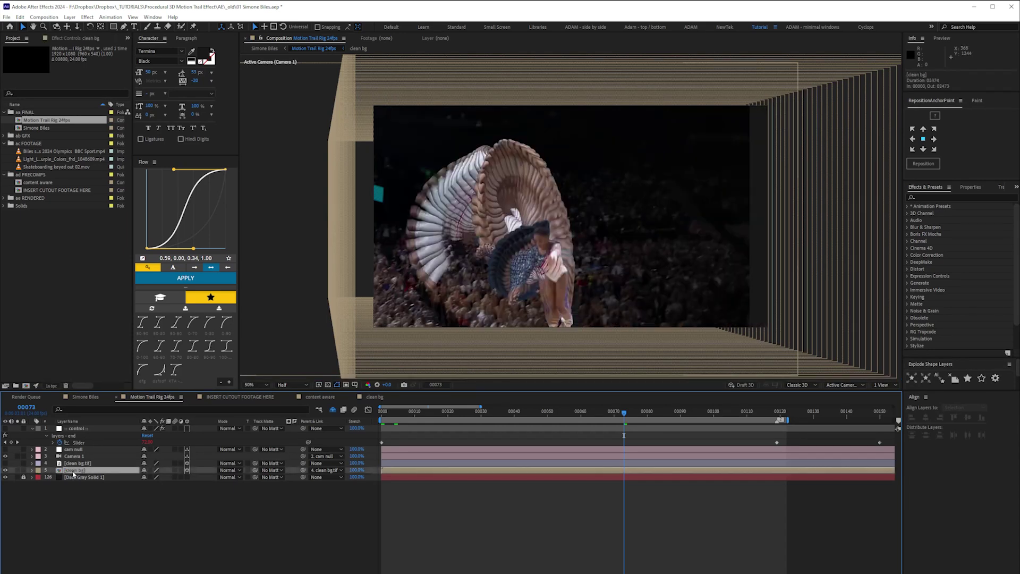
double_click(73, 472)
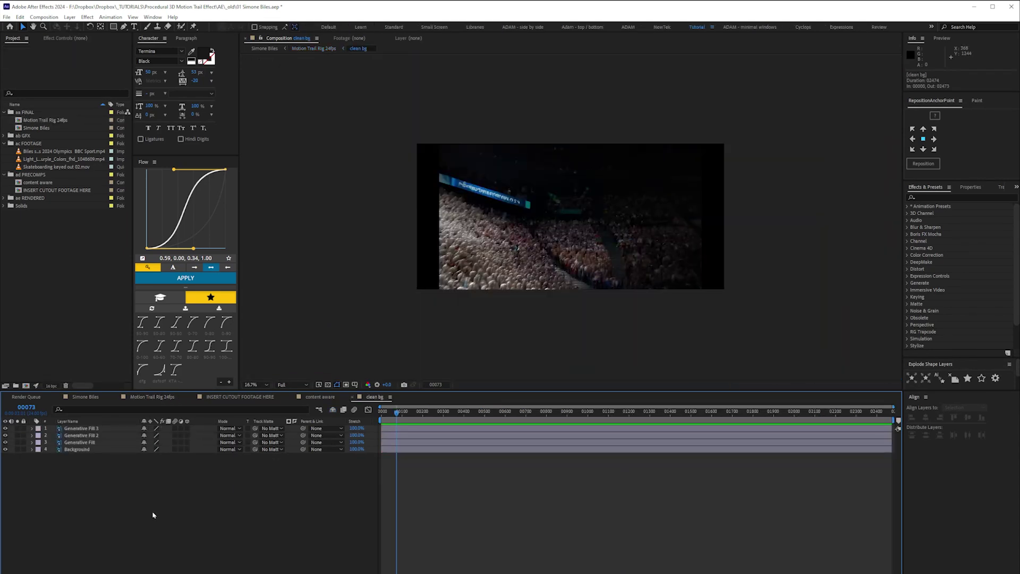
Compare the isolated Background layer with the full generative fill result in the clean bg composition, leaving all layers shown and deselected.
click(18, 449)
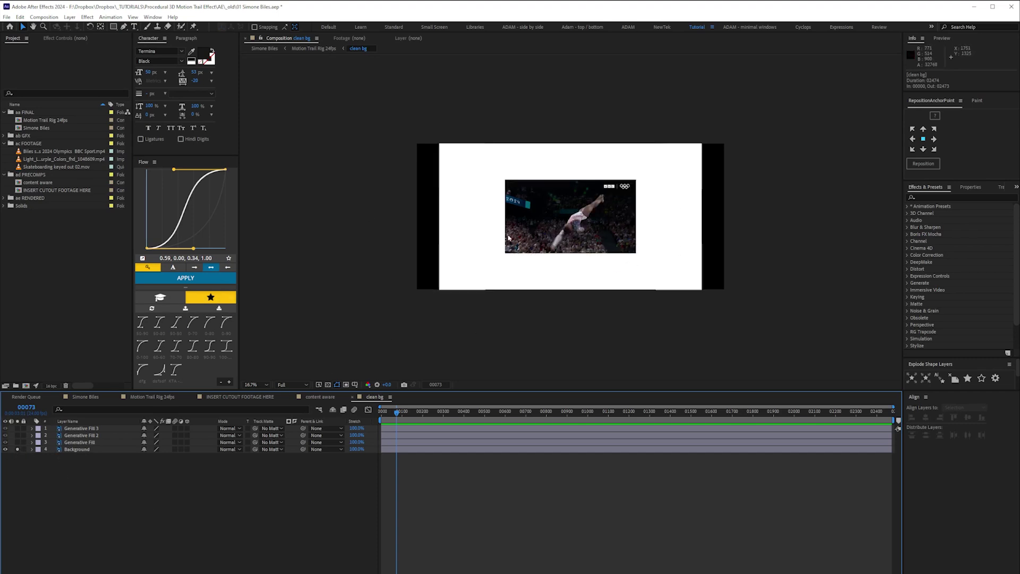
click(20, 450)
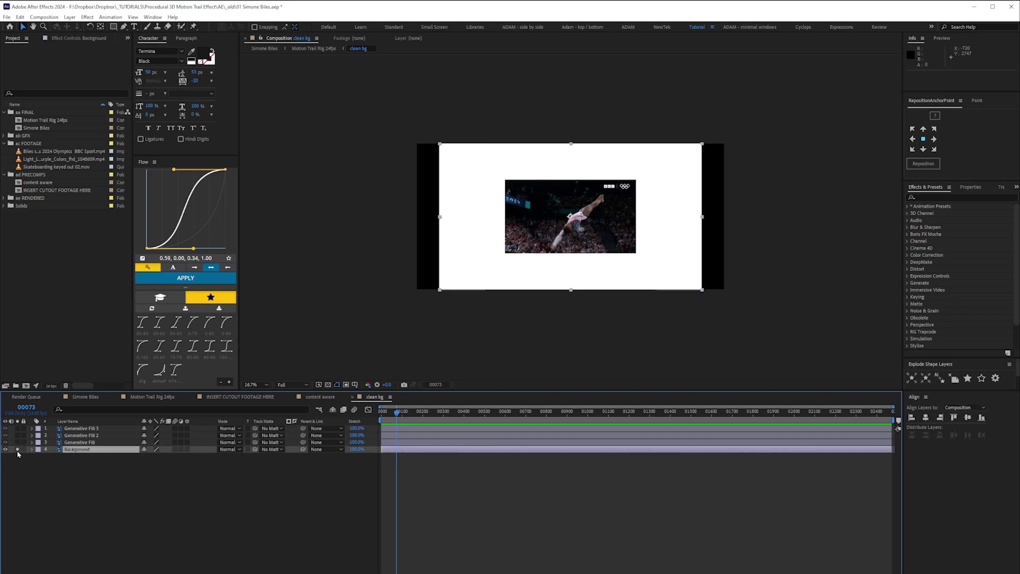
click(18, 450)
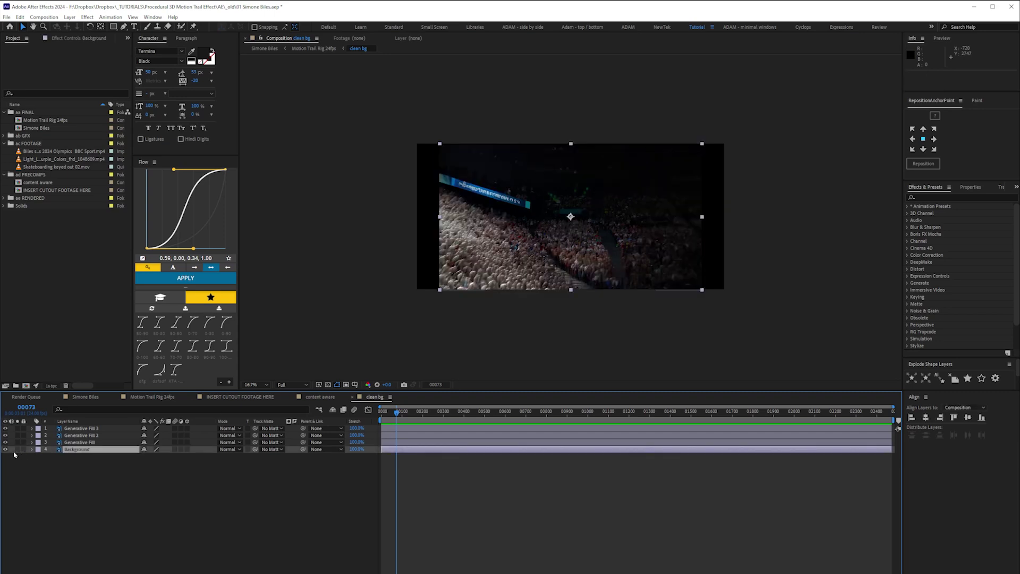
click(18, 450)
scroll(388, 171, up, 4)
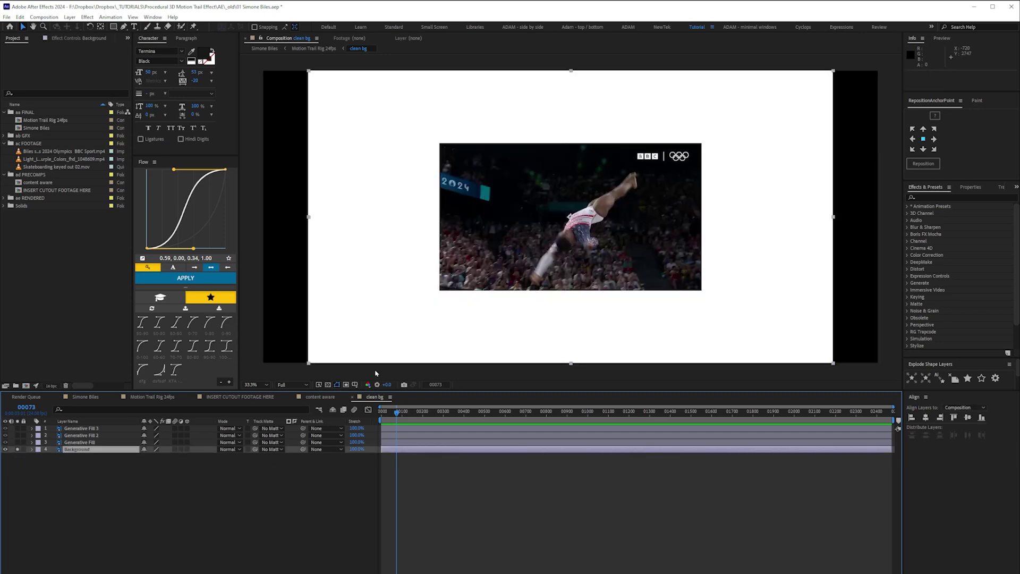
scroll(388, 171, down, 2)
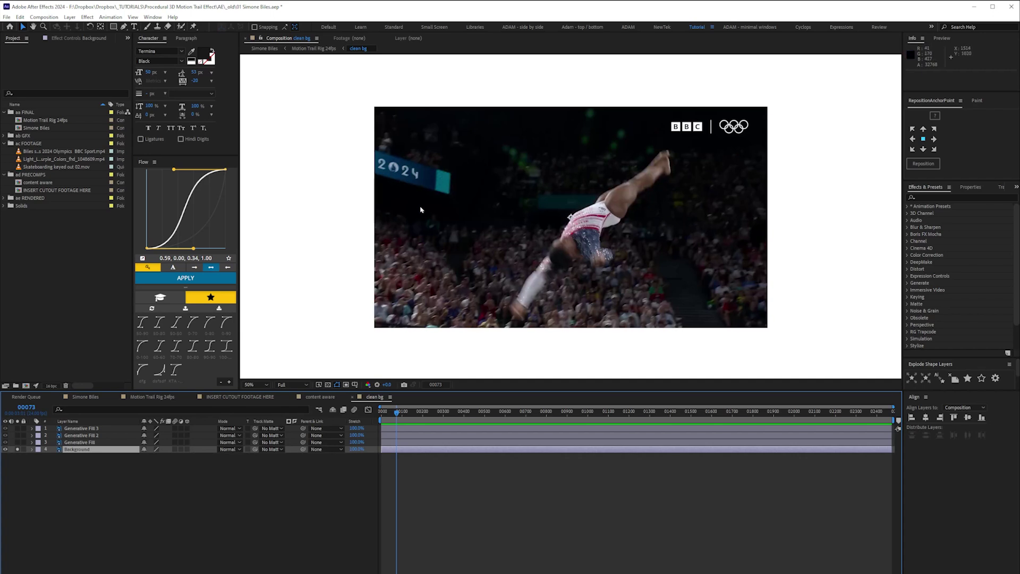
key(comma)
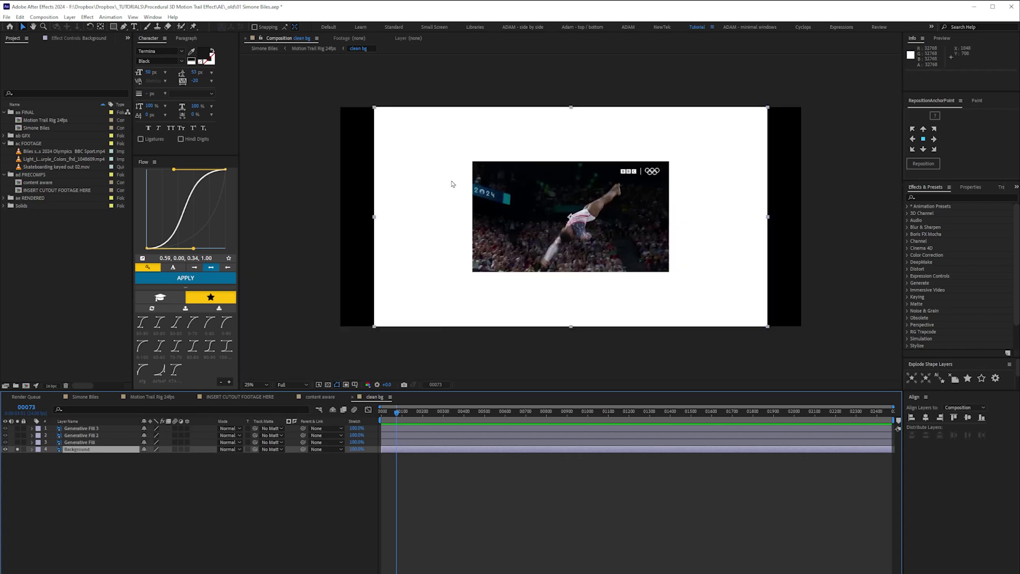
click(19, 451)
key(period)
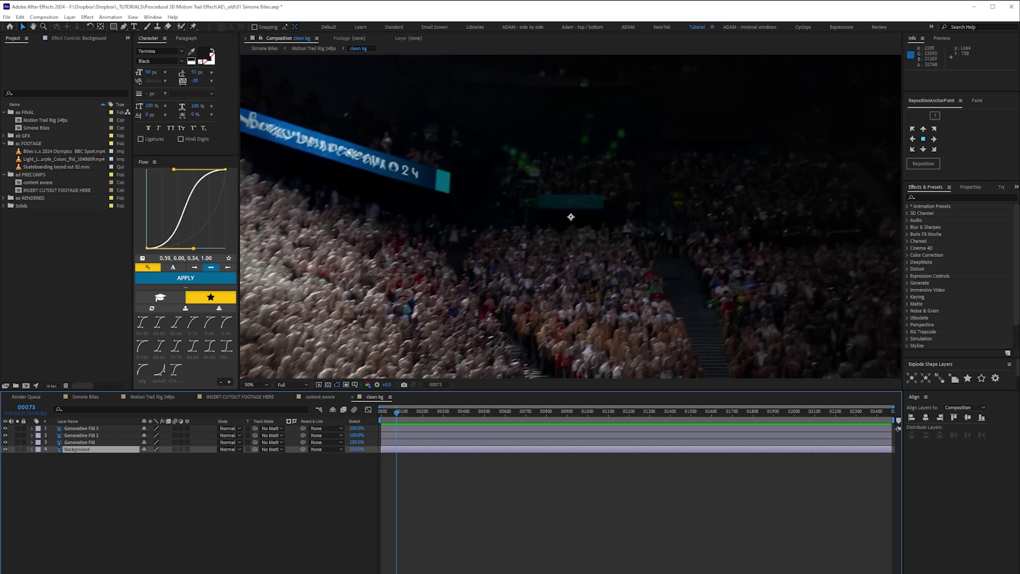
click(90, 494)
Close the clean bg composition, return to Motion Trail Rig 24fps and select the cam null layer.
click(352, 397)
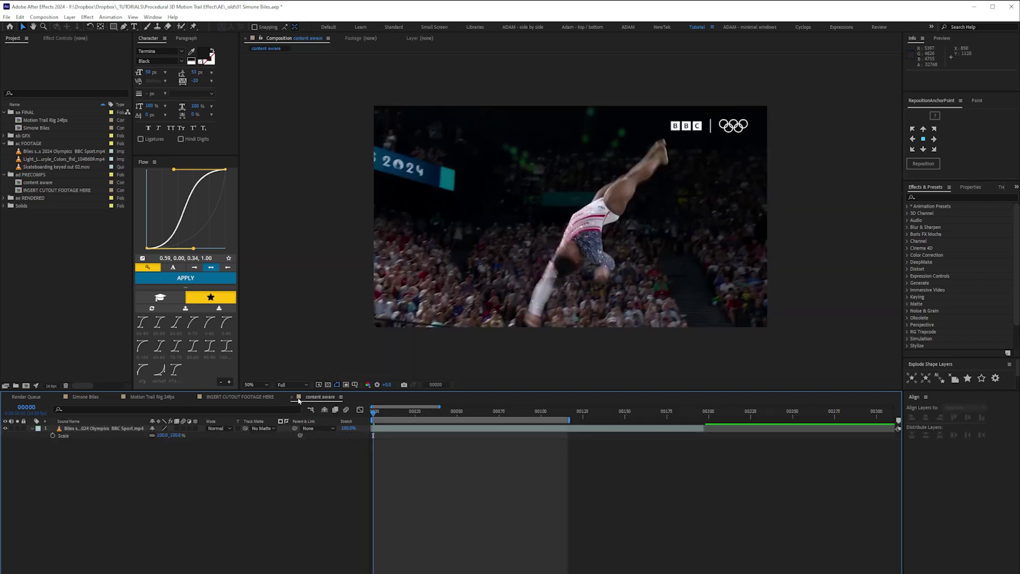
click(153, 397)
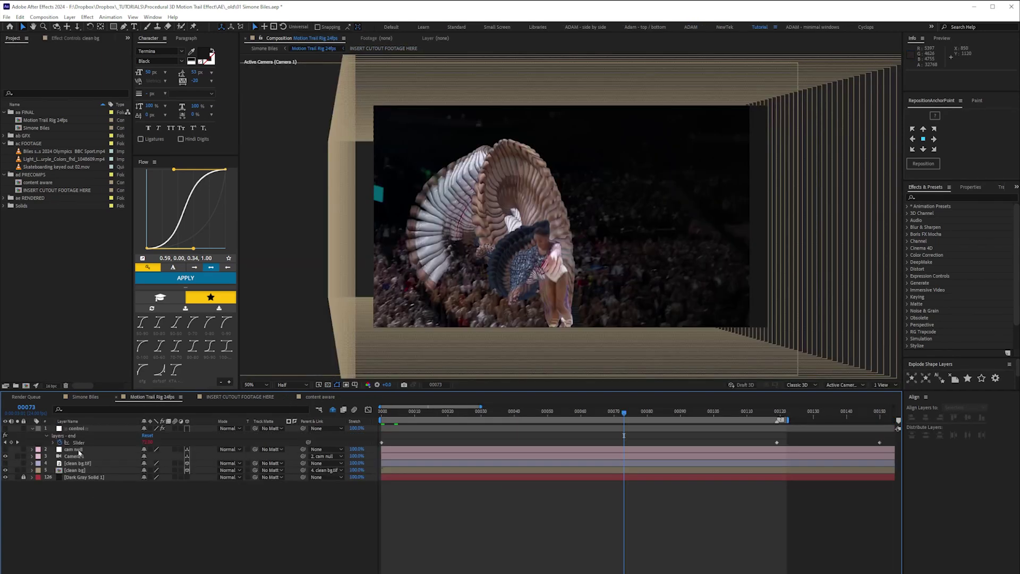
click(96, 450)
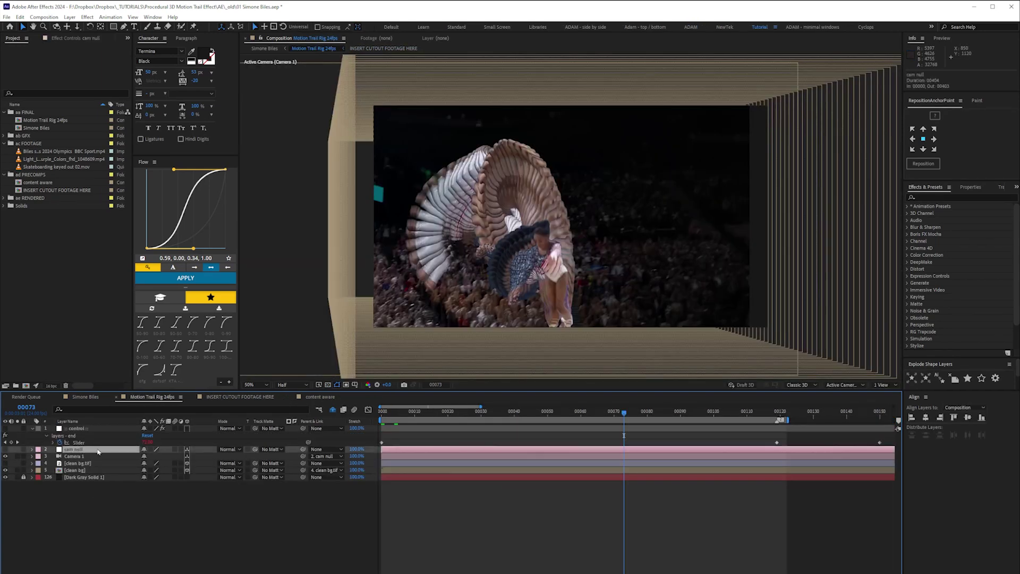
Reveal the cam null's position keyframes and examine the camera move at frame 31 with the Top and Active Camera views side by side.
key(p)
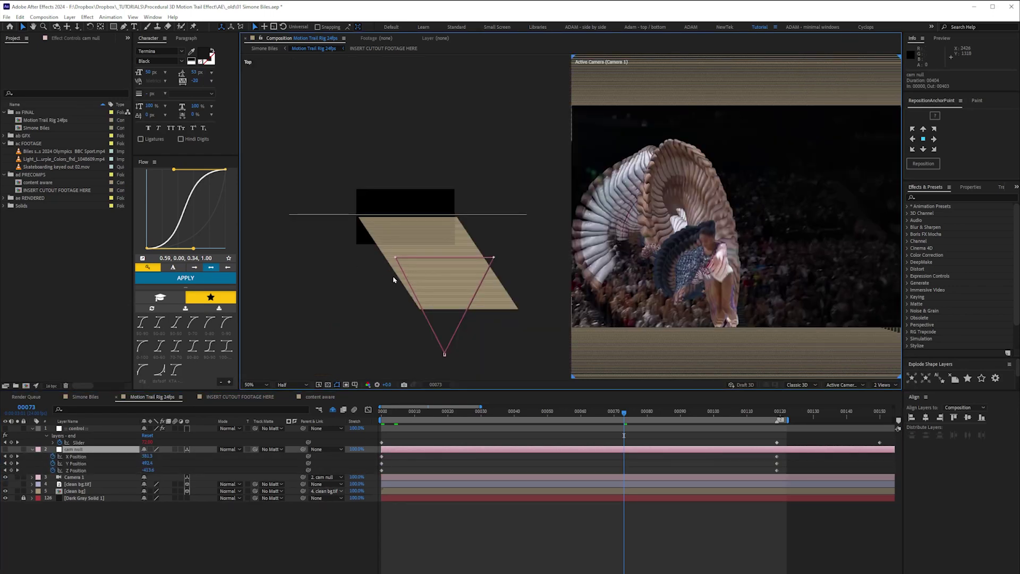
click(484, 413)
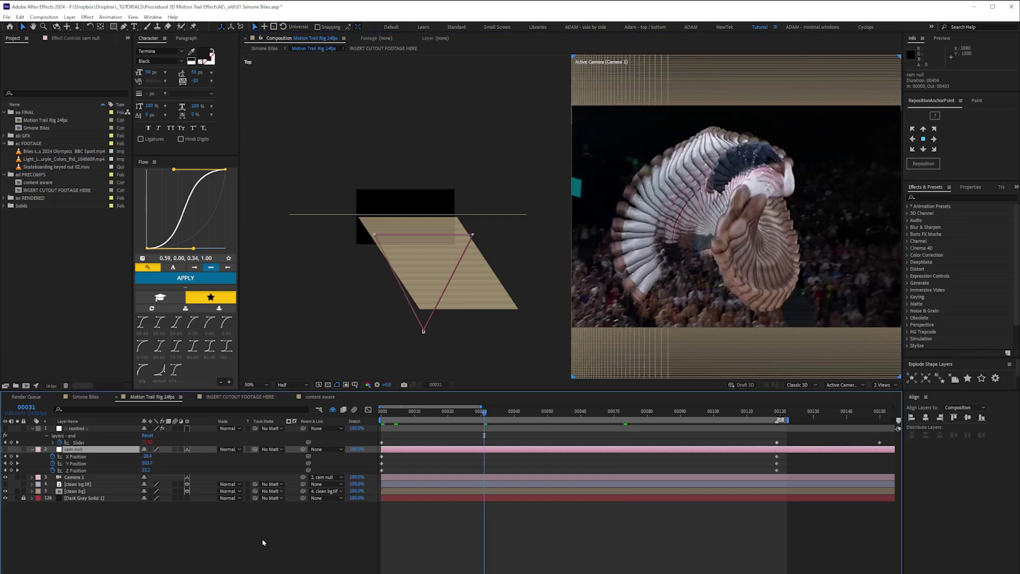
click(225, 555)
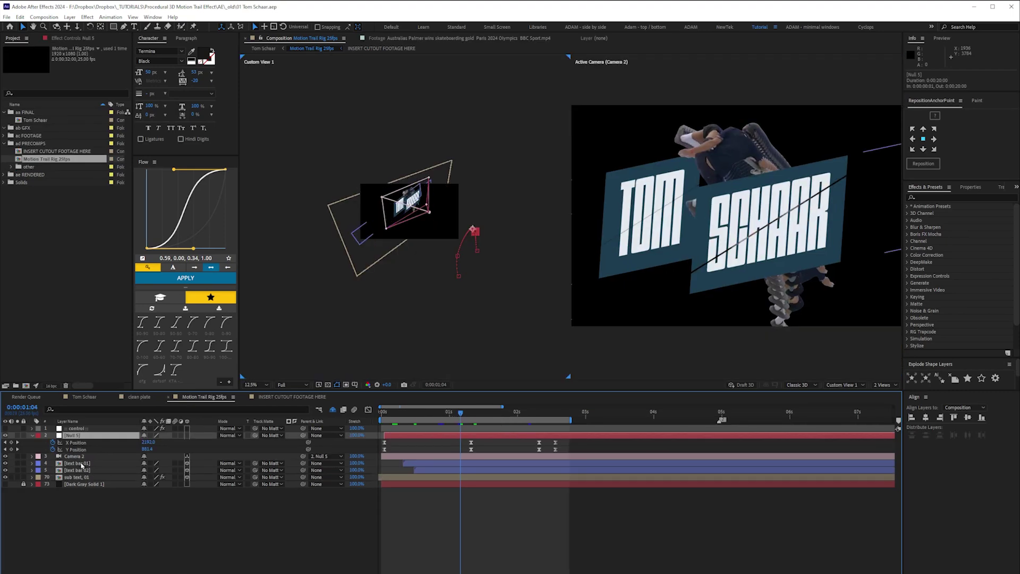
Inspect the nested INSERT CUTOUT FOOTAGE HERE composition at 0:00:00:23 in the skateboarding project, and scrub the parent motion trail rig for comparison.
click(85, 477)
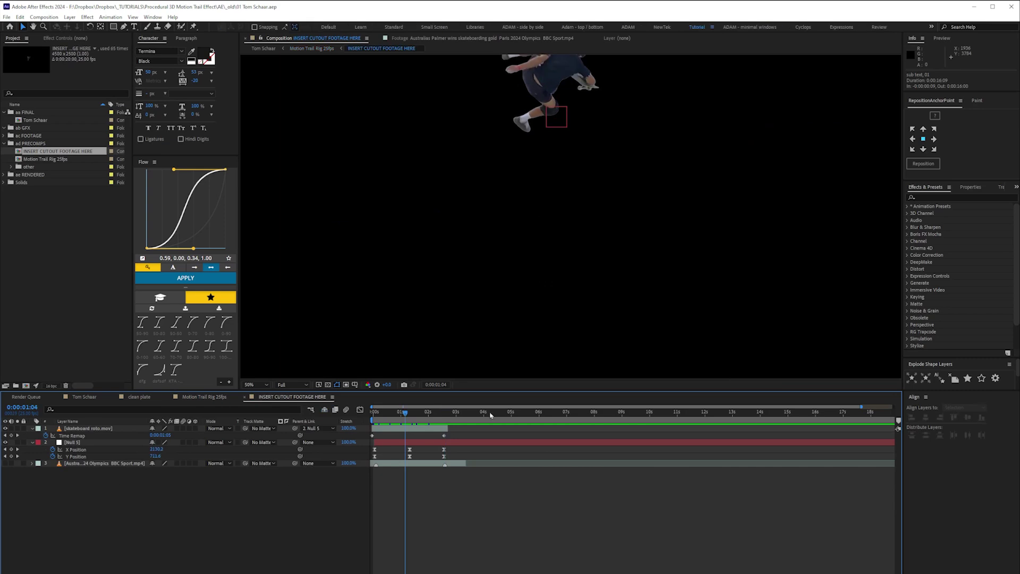
mouse_move(402, 419)
mouse_down()
mouse_move(437, 419)
mouse_move(399, 419)
mouse_up()
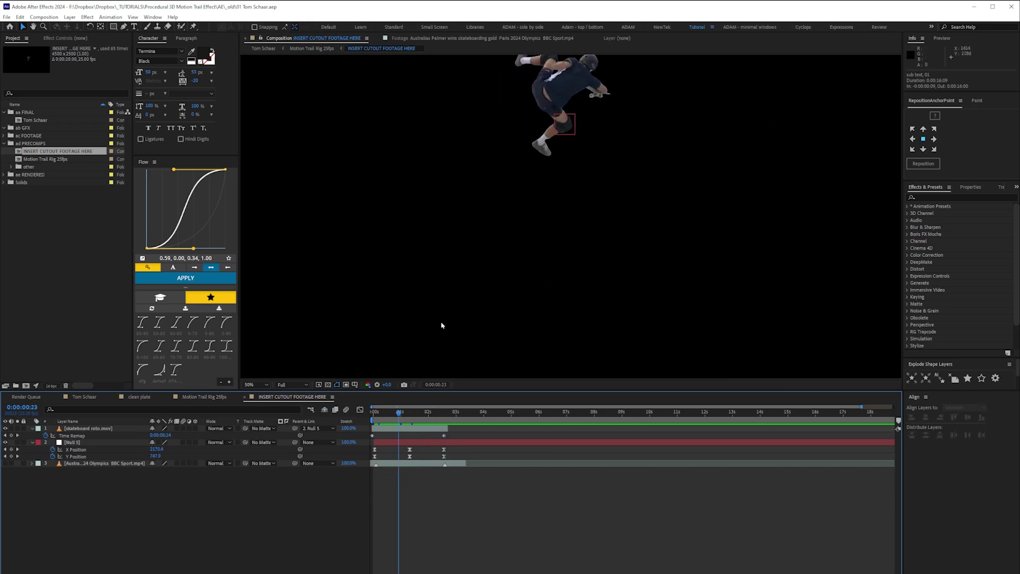
click(205, 397)
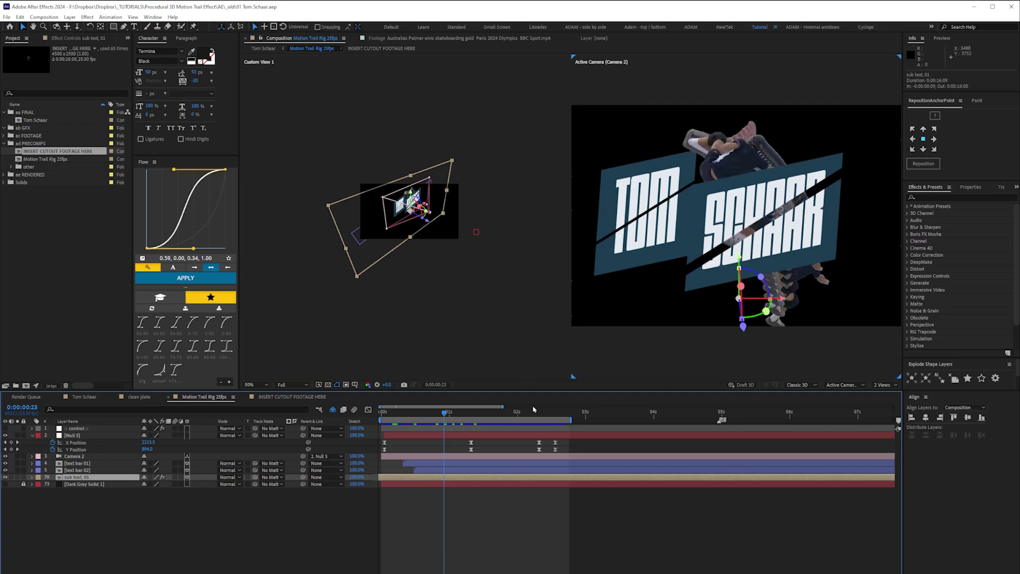
click(465, 418)
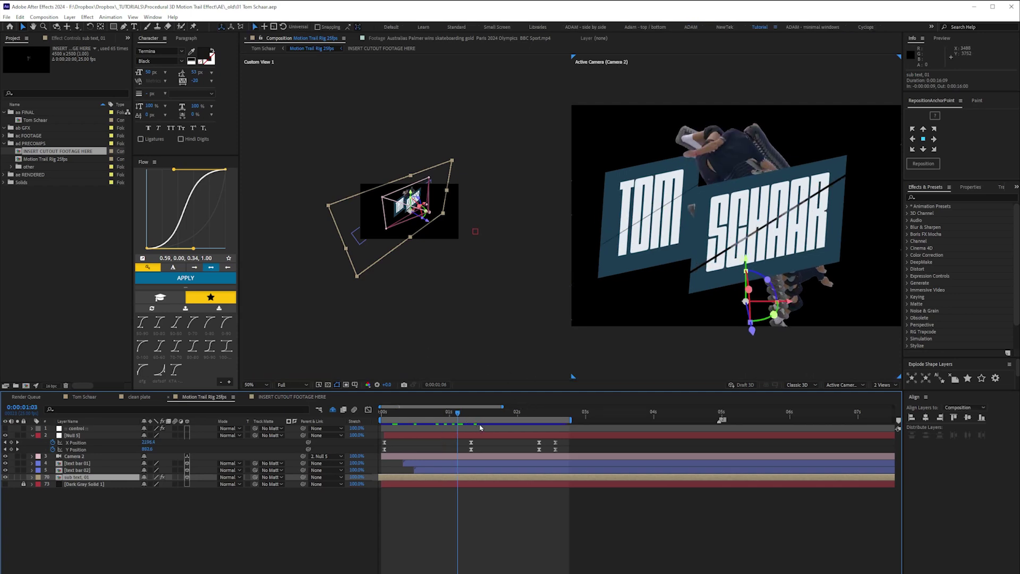